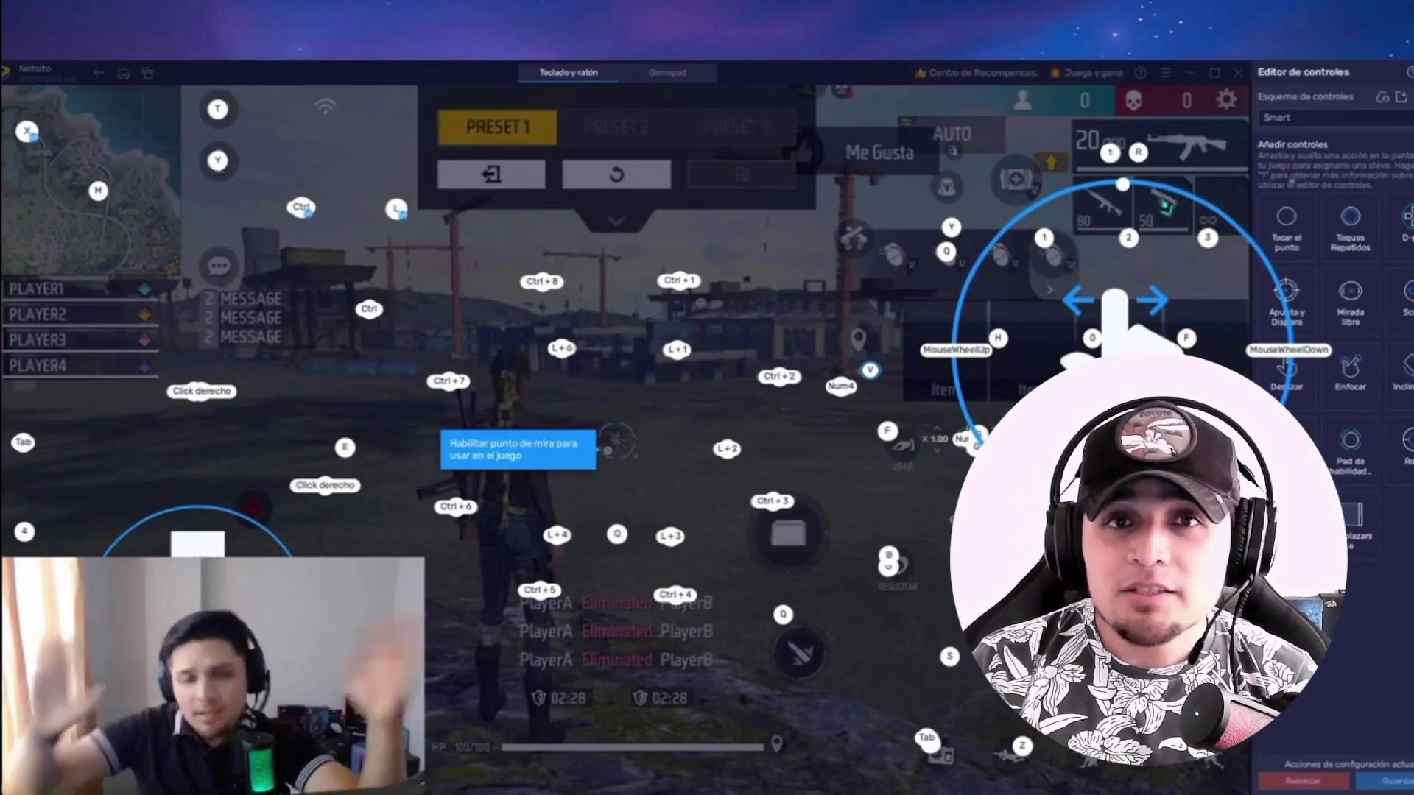
# Step: Import the Standard (Edited) scheme from CONFIGURACION NOT.cfg and make it the active control scheme
pyautogui.click(1333, 118)
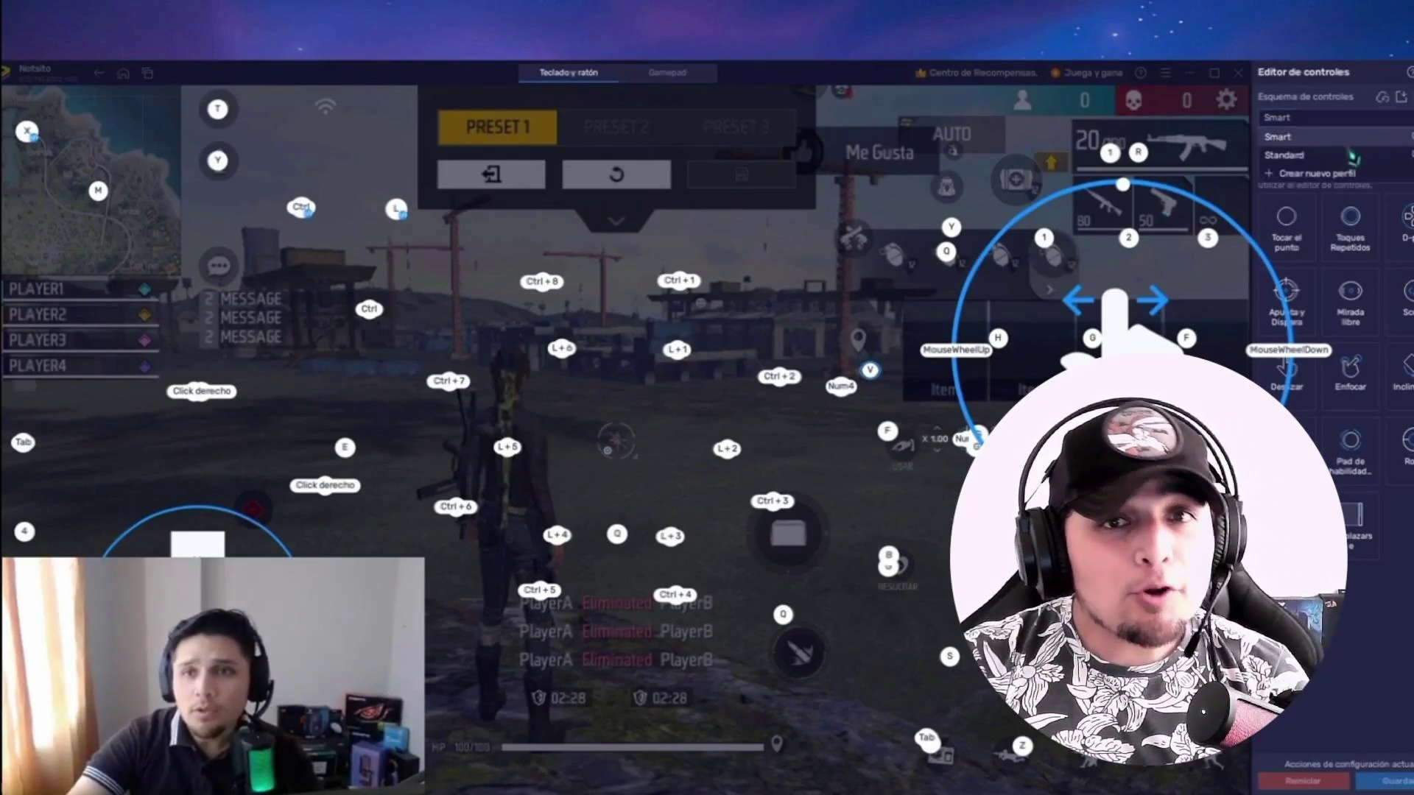
pyautogui.click(1360, 156)
pyautogui.click(1401, 97)
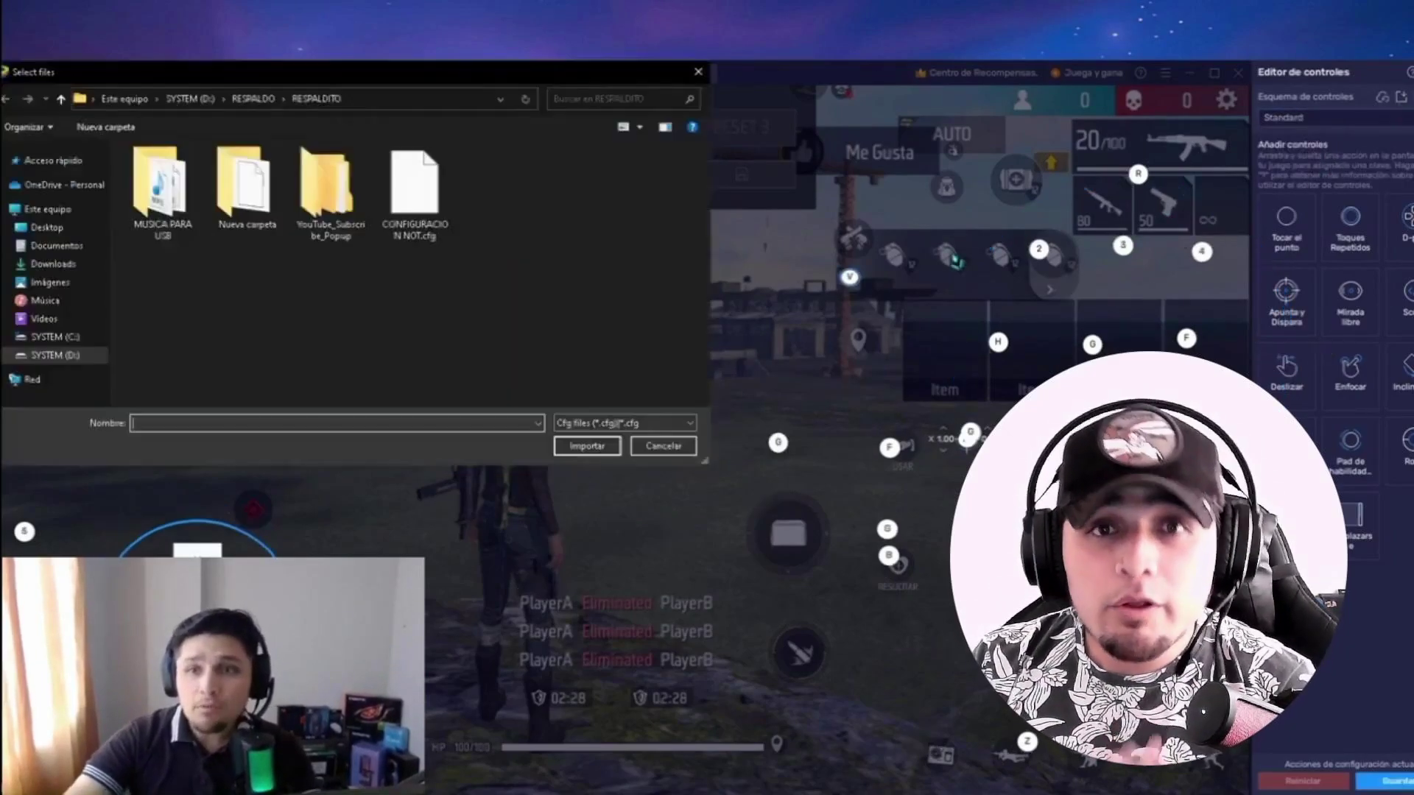
pyautogui.click(415, 195)
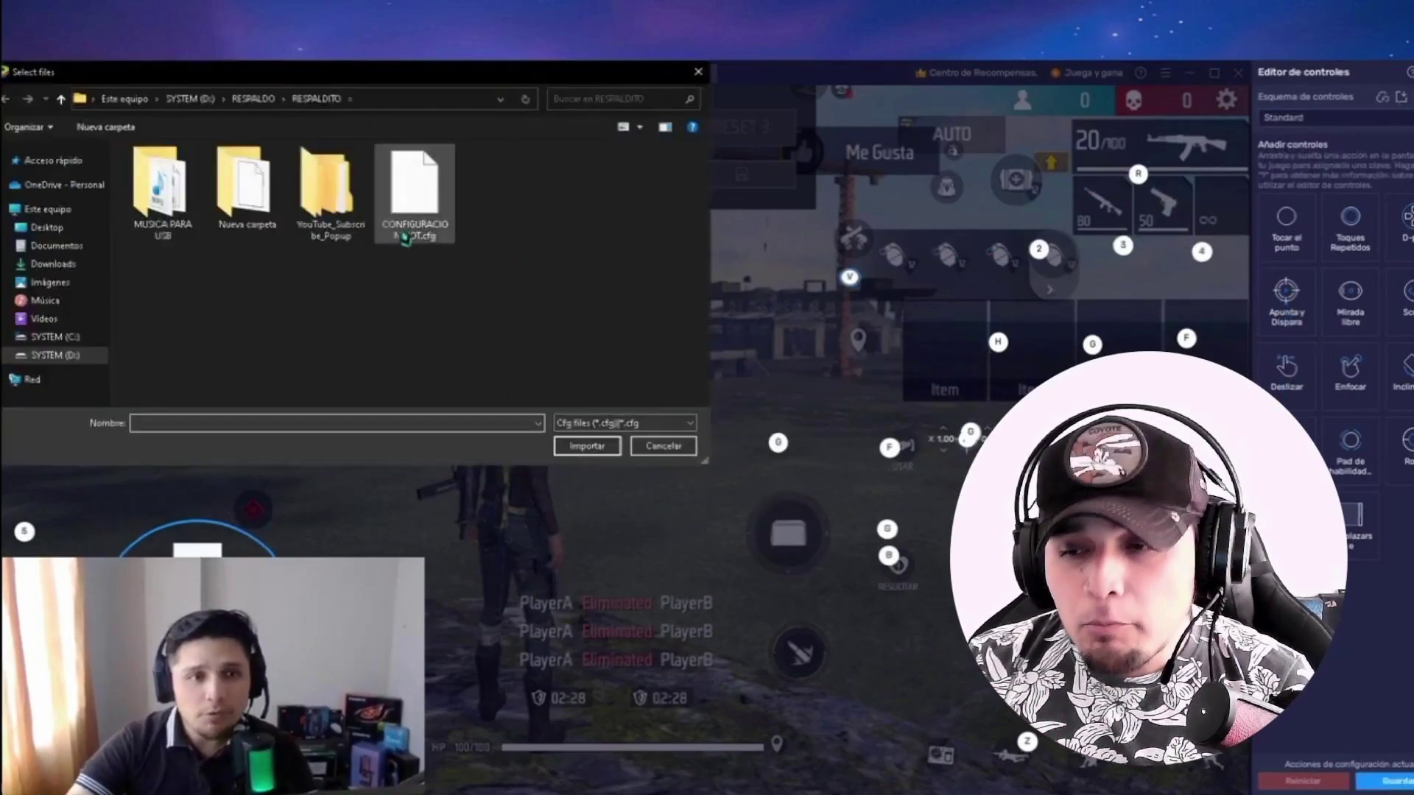
pyautogui.click(586, 446)
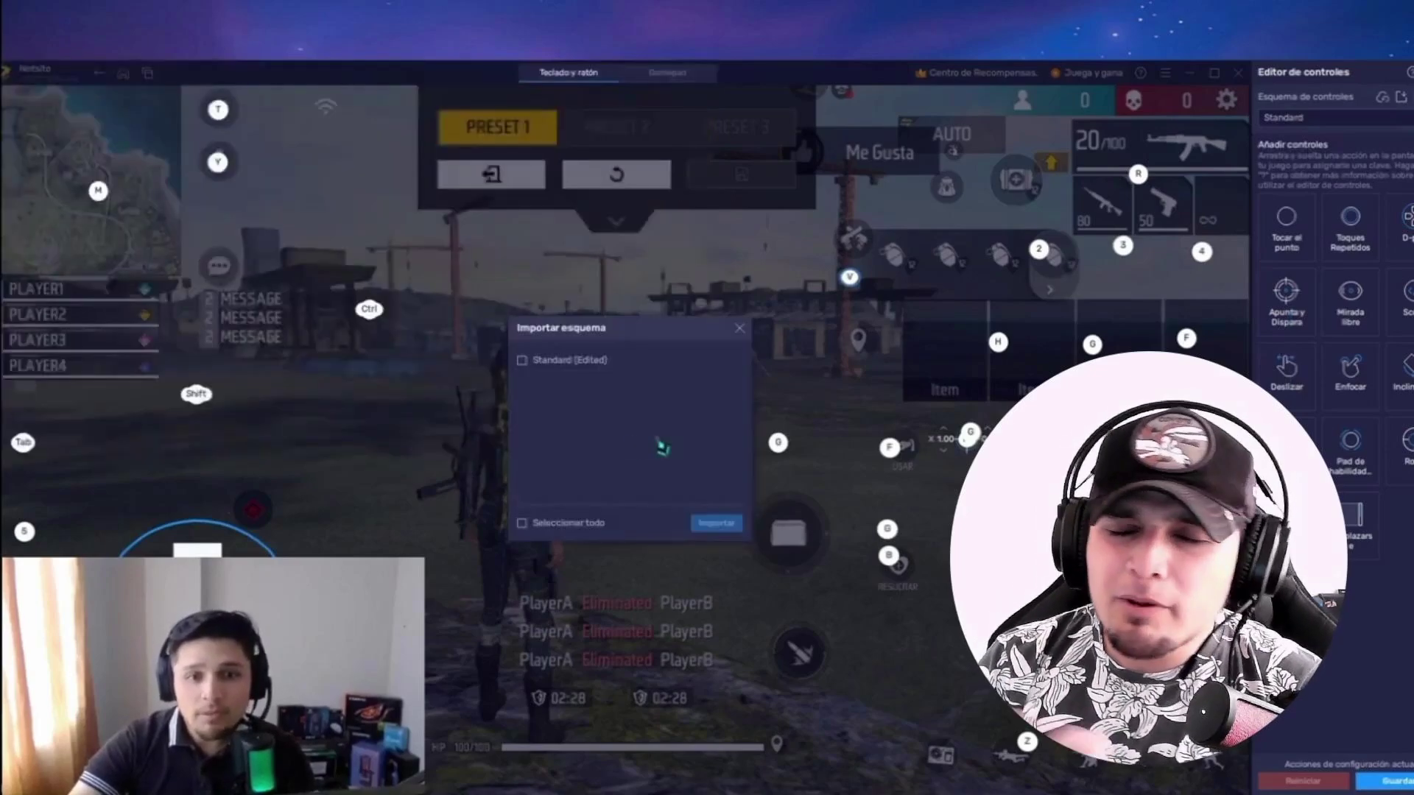
pyautogui.click(522, 360)
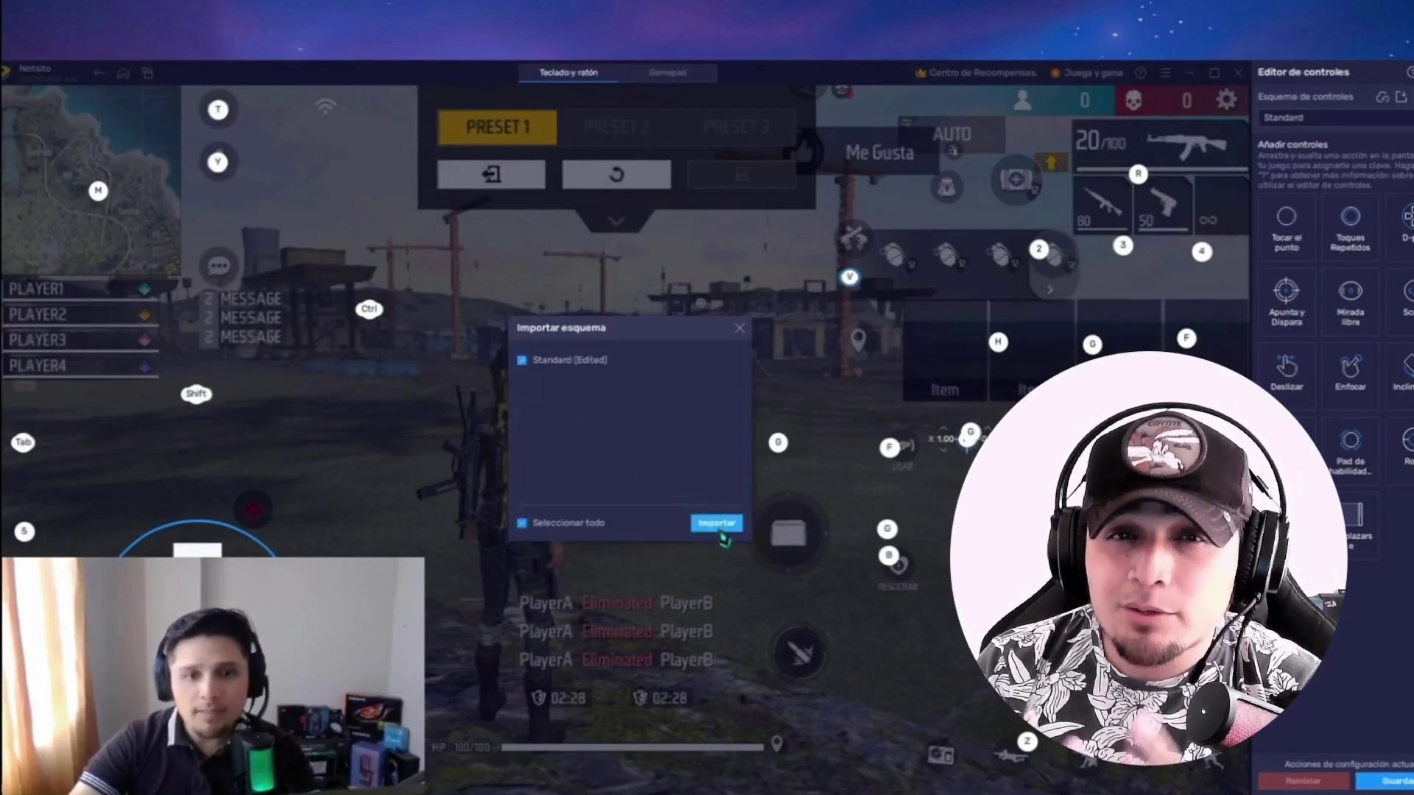
pyautogui.click(720, 525)
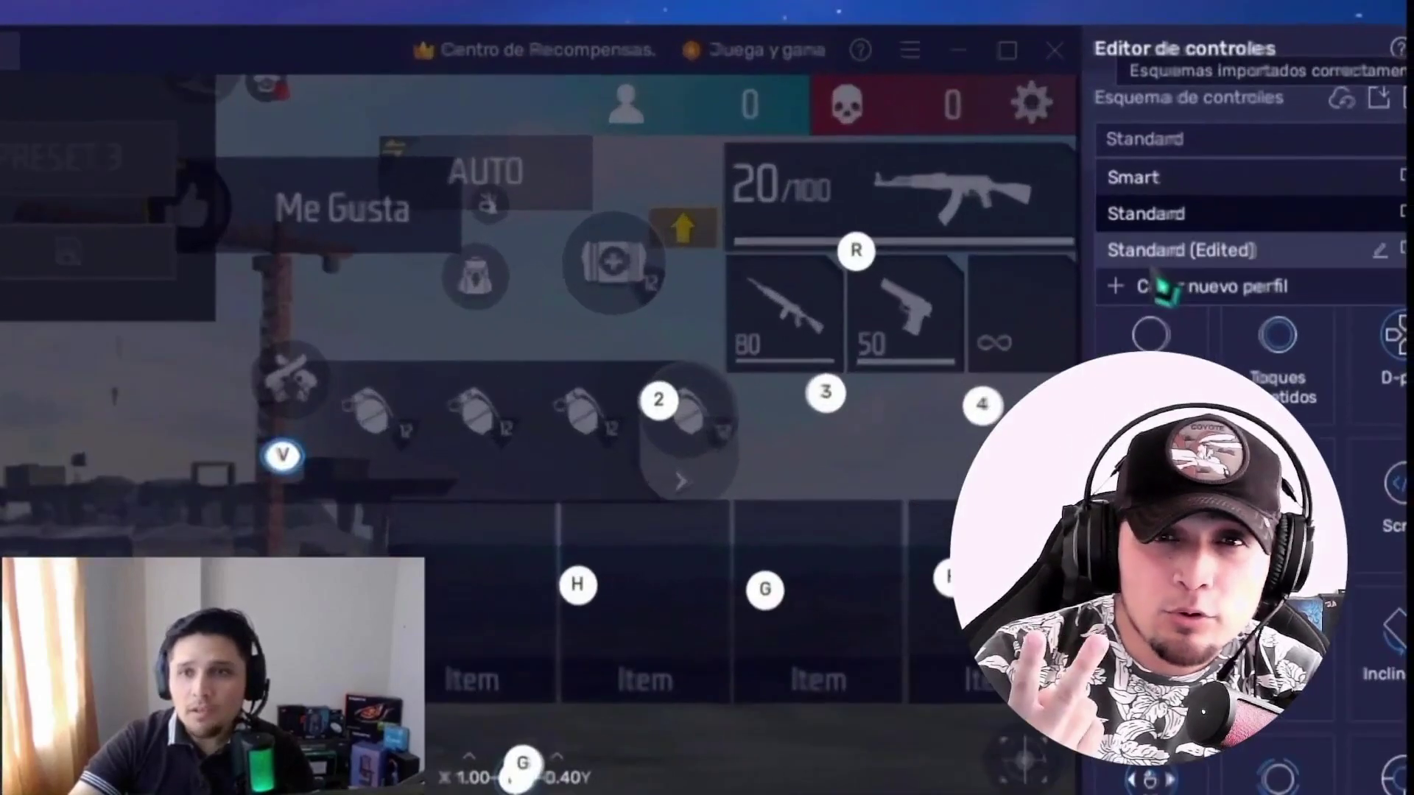
pyautogui.click(1178, 251)
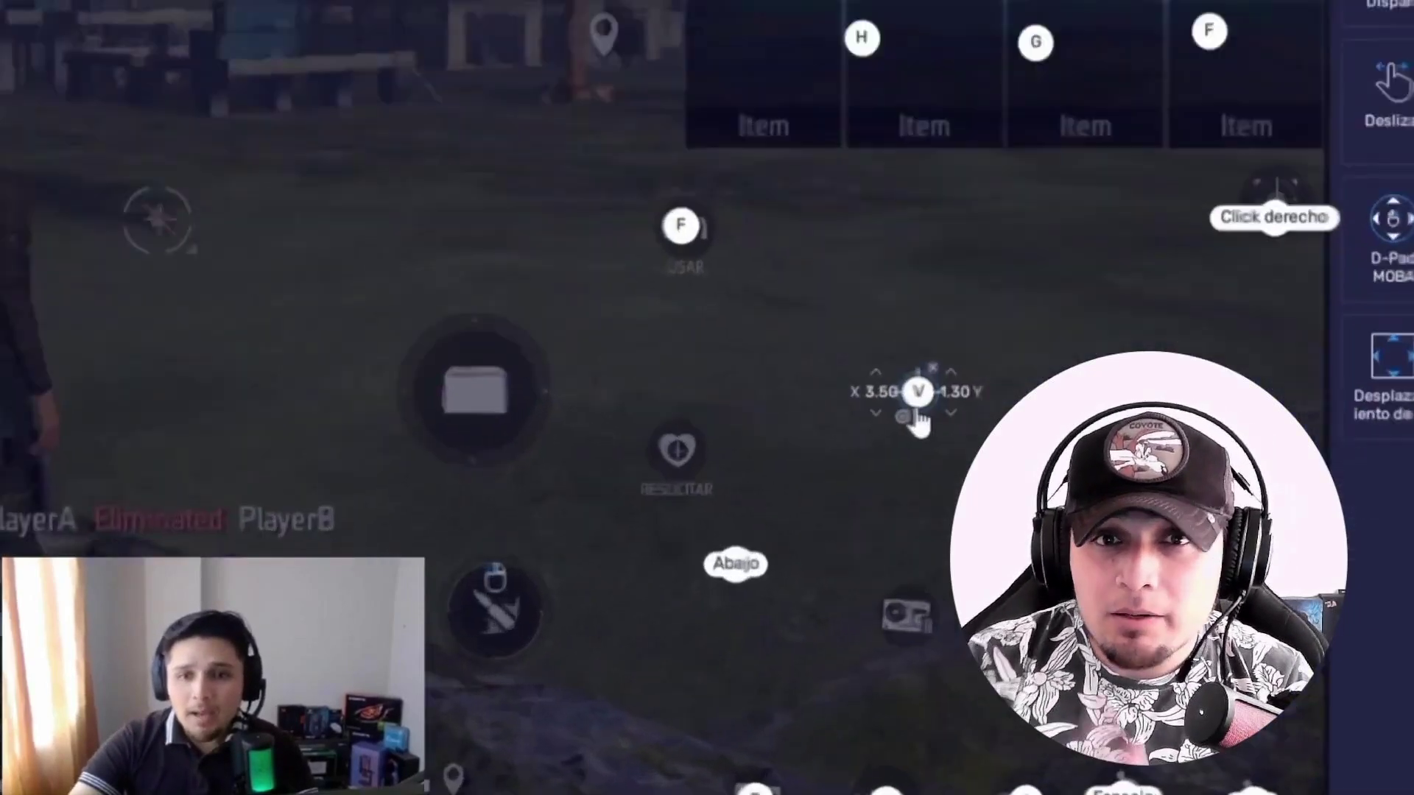
# Step: Give the V aim control the start/stop shortcut V, keeping sensitivities 3.50 and 1.30
pyautogui.moveTo(1031, 546)
pyautogui.mouseDown()
pyautogui.moveTo(1022, 514)
pyautogui.moveTo(1014, 541)
pyautogui.mouseUp()
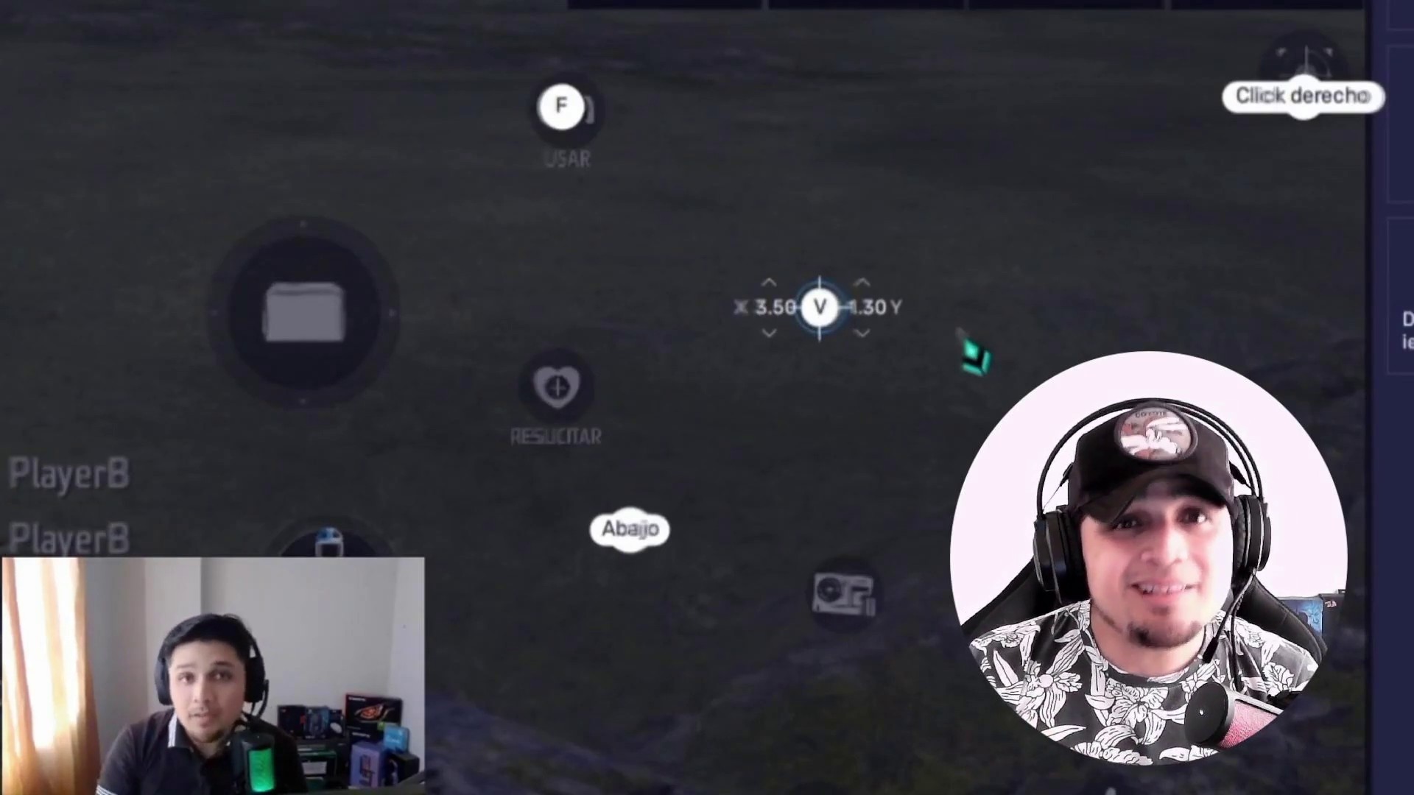
pyautogui.click(823, 324)
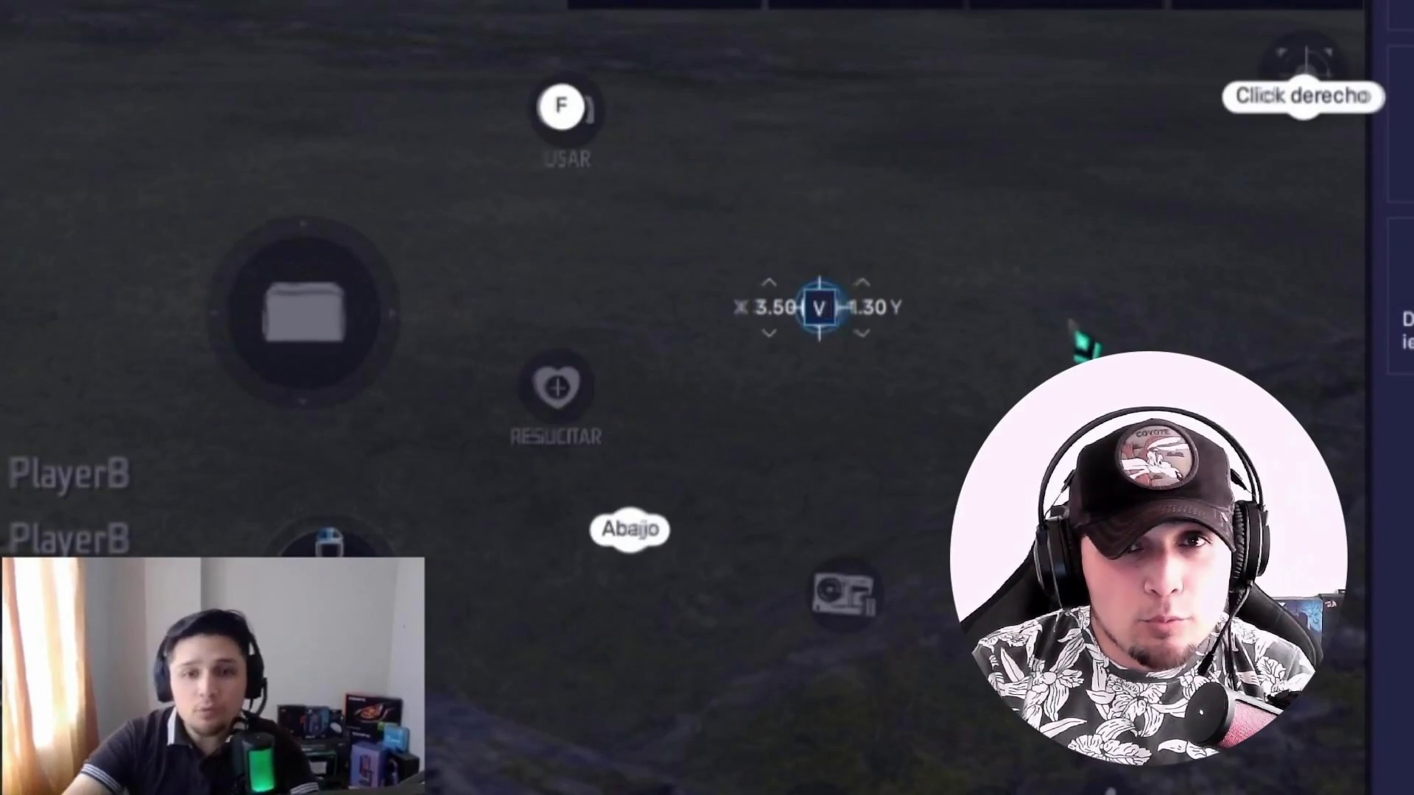
pyautogui.click(852, 354)
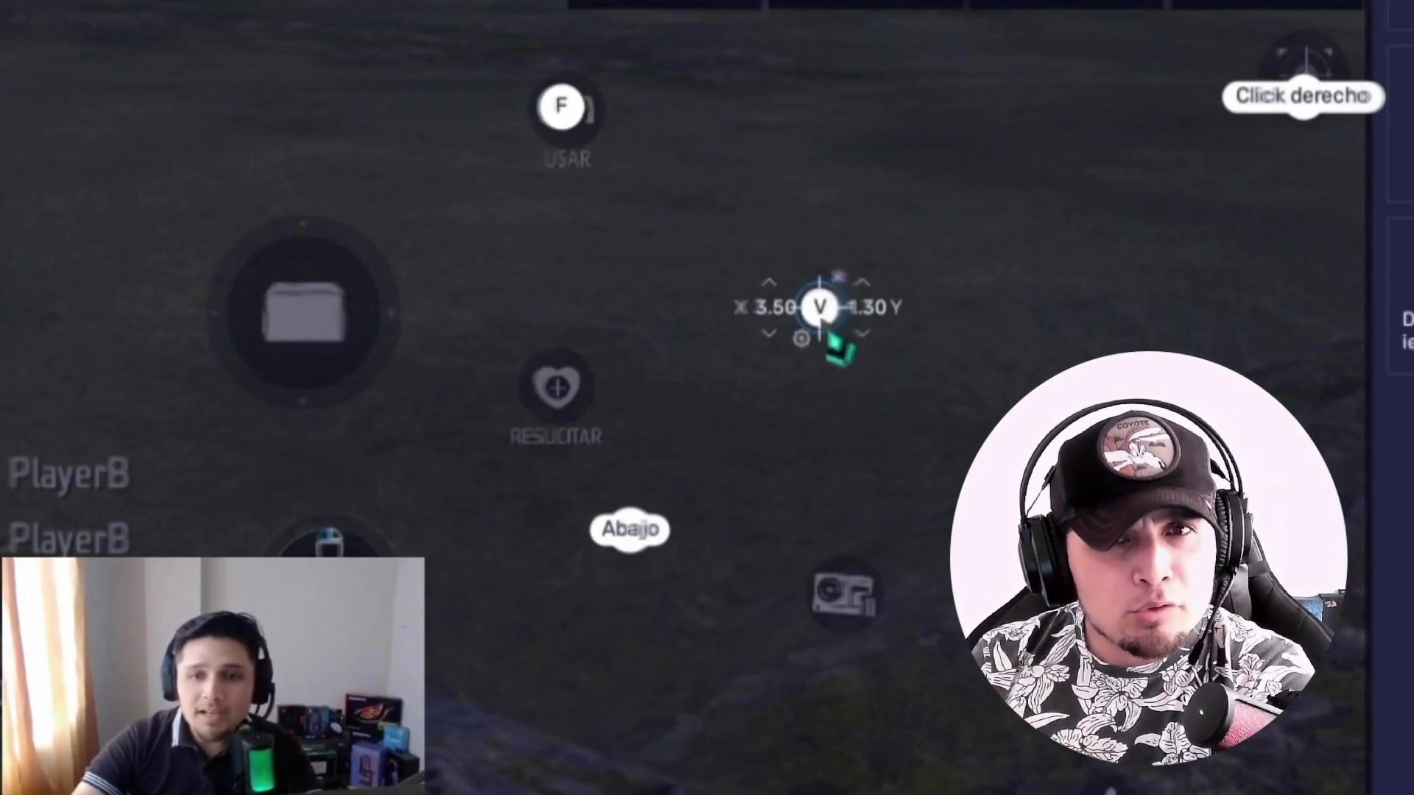
pyautogui.click(827, 377)
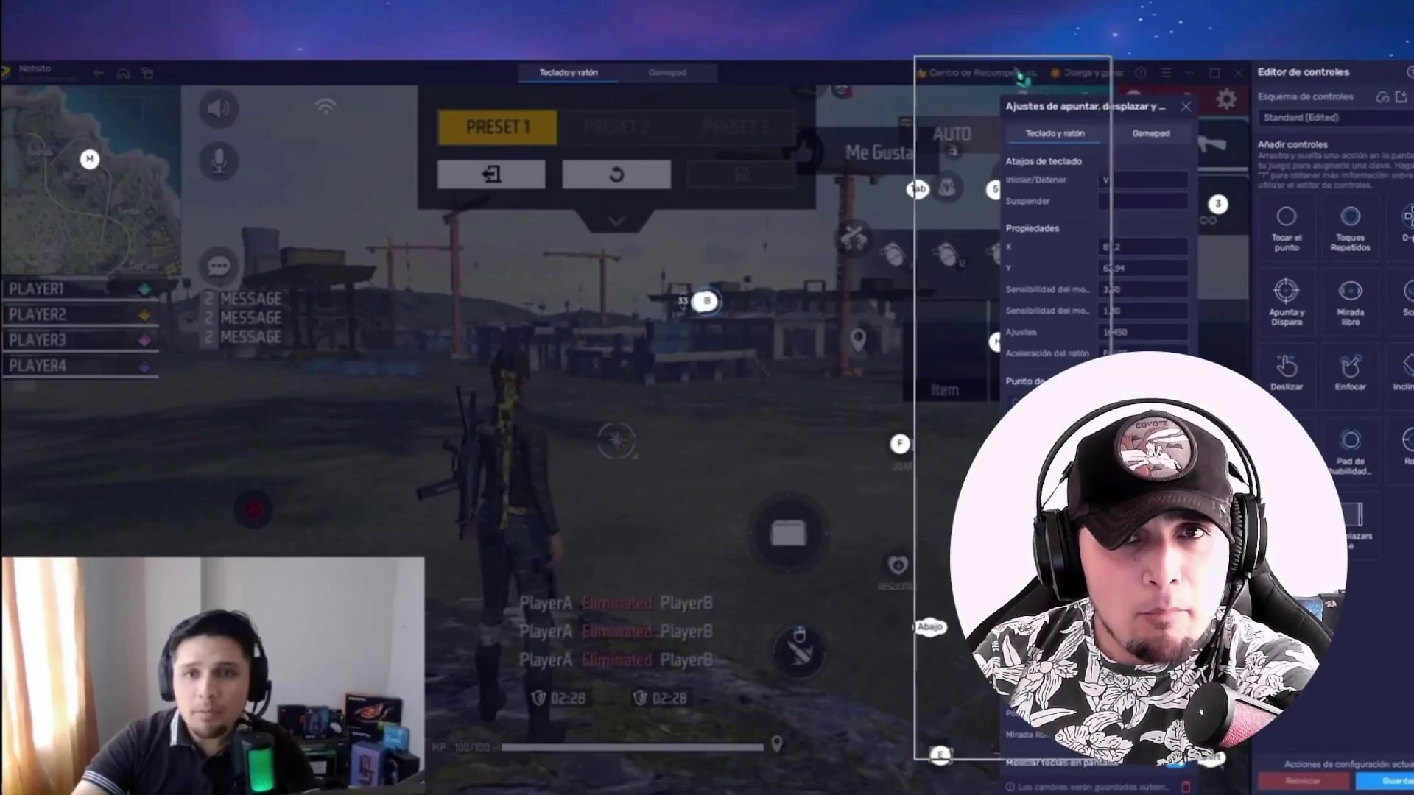
pyautogui.click(1131, 202)
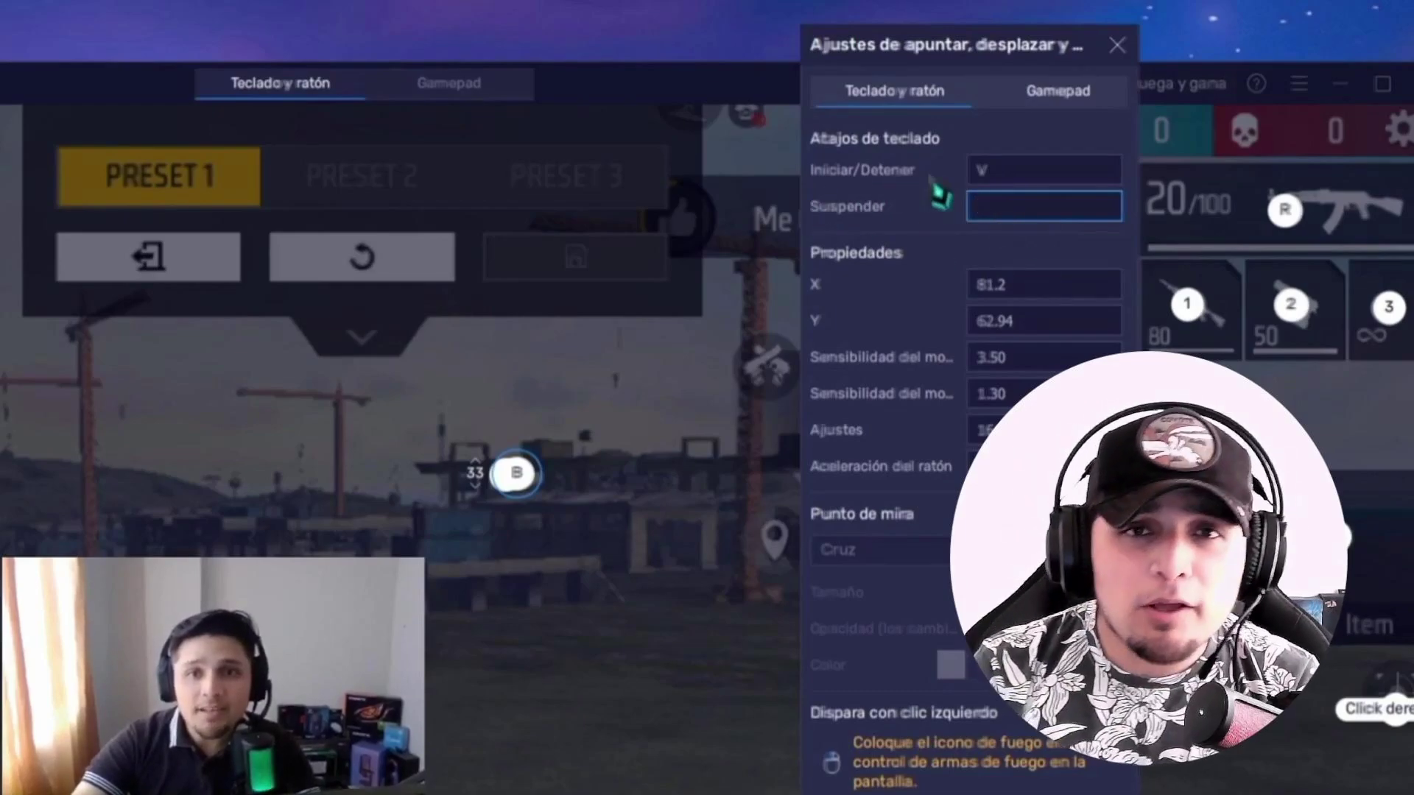
pyautogui.click(1016, 176)
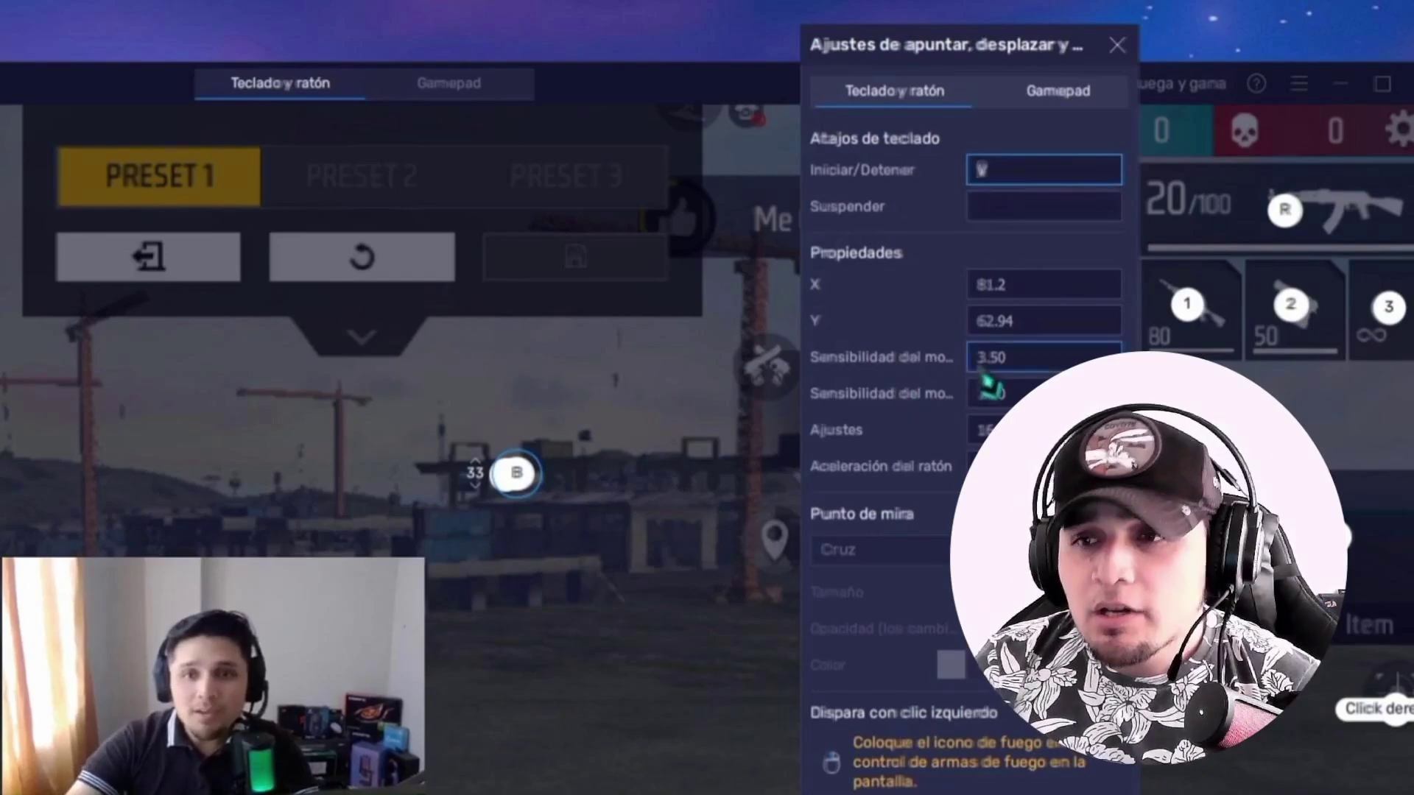
pyautogui.press('v')
pyautogui.click(1013, 361)
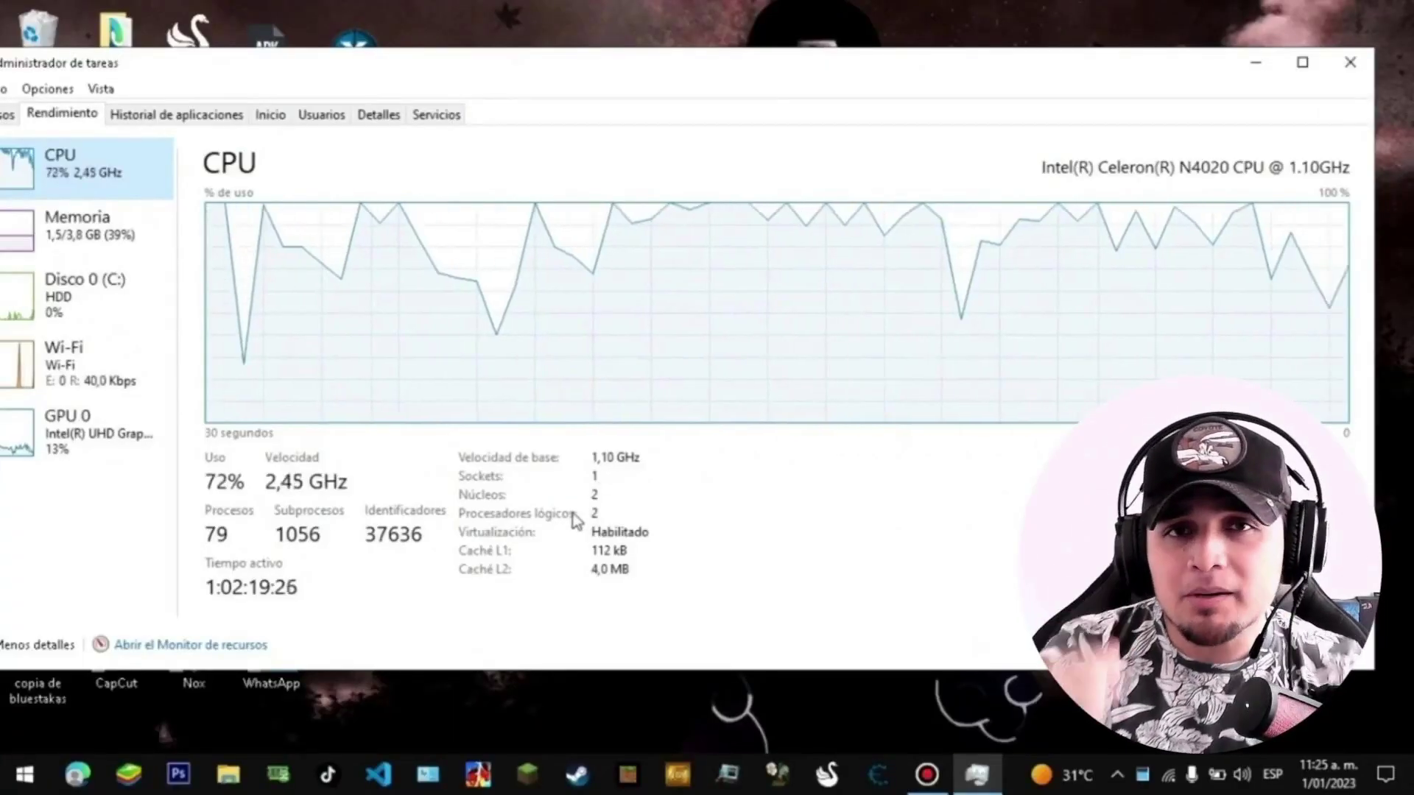
# Step: Collapse Task Manager's Rendimiento view down to the compact CPU graph alone
pyautogui.click(589, 504)
pyautogui.click(589, 504)
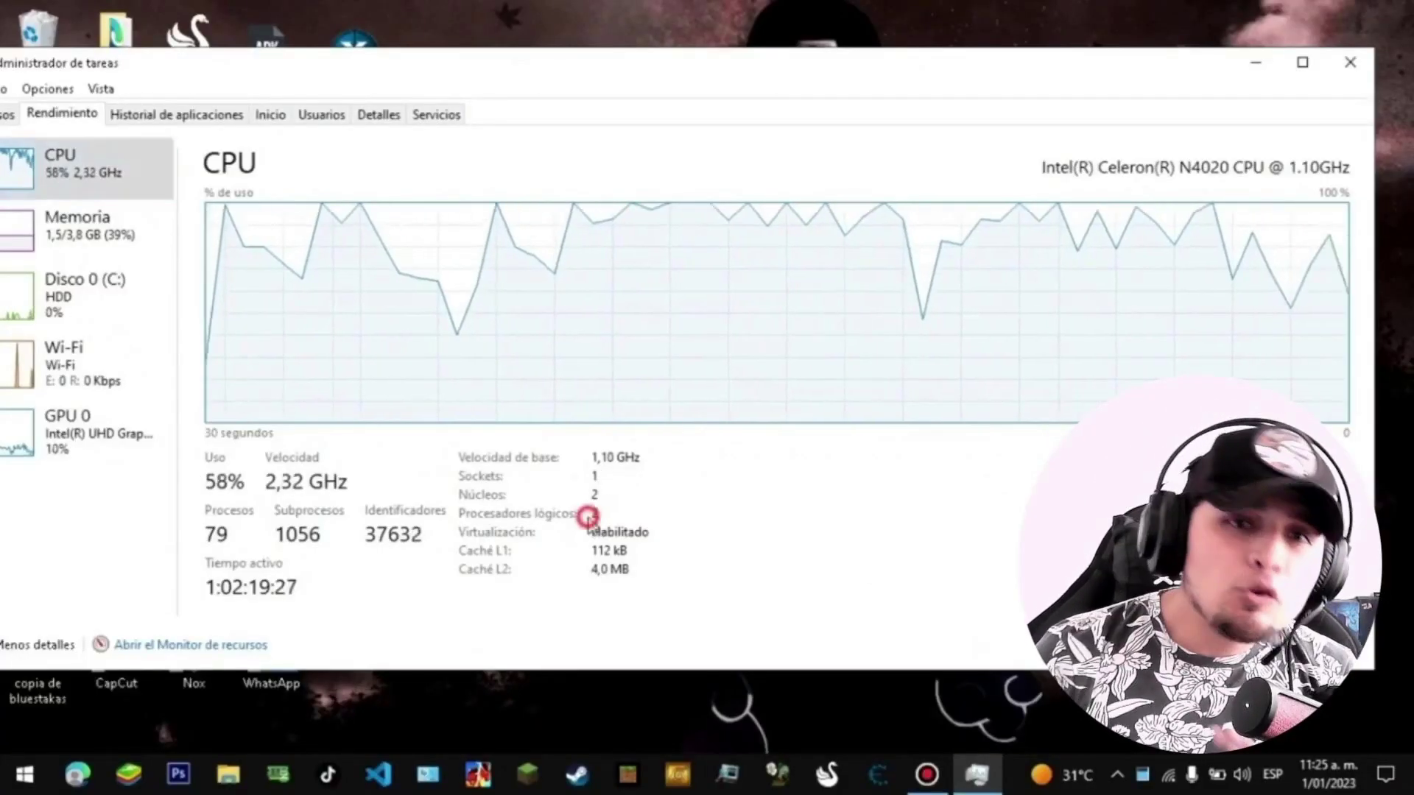
pyautogui.doubleClick(585, 498)
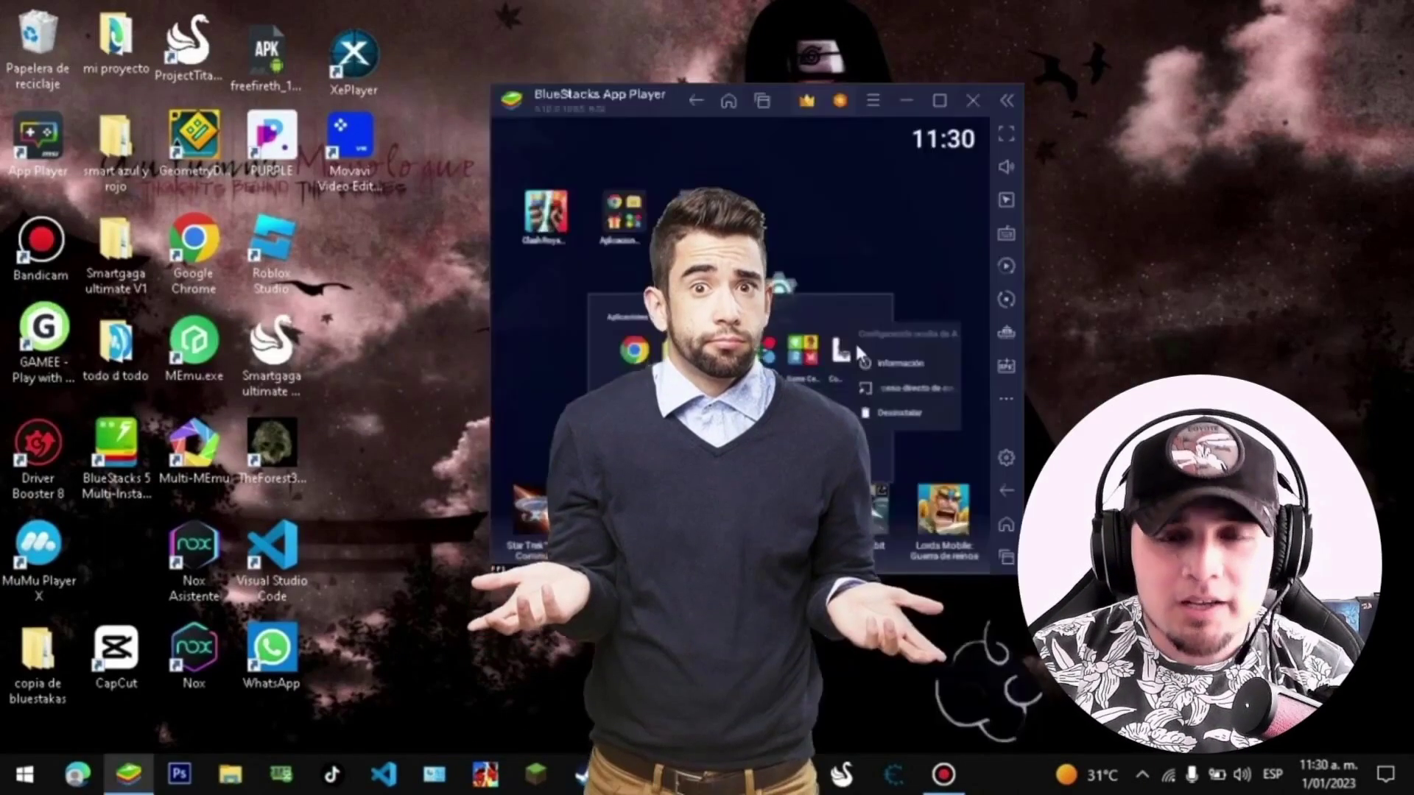
# Step: Bring up the Nueva carpeta folder with Blue5.10.0.1085.rar and the two APK files
pyautogui.moveTo(854, 340); pyautogui.dragTo(841, 311)
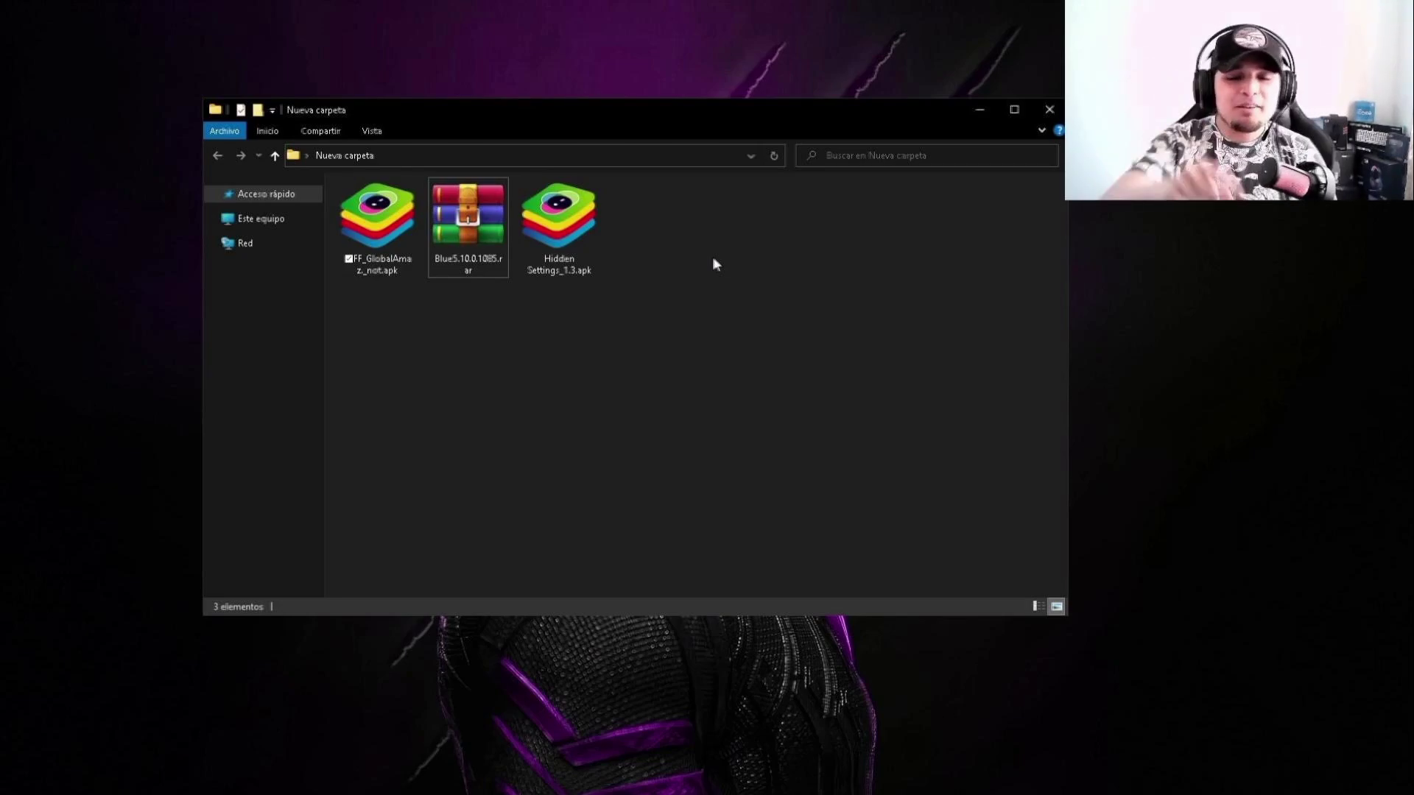
# Step: Move the Nueva carpeta window up-left and check the sizes of the RAR and both APKs
pyautogui.moveTo(777, 111); pyautogui.dragTo(658, 48)
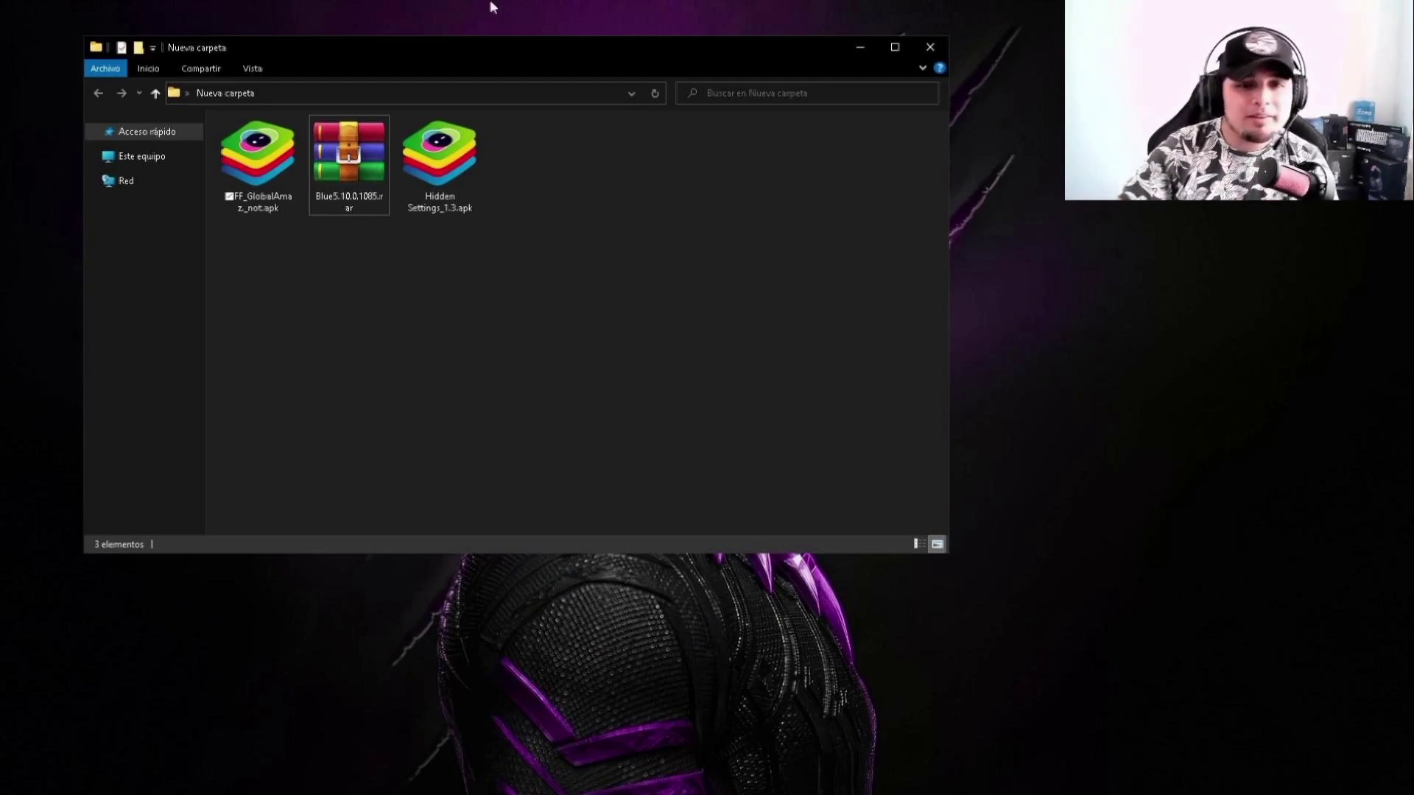
pyautogui.click(347, 177)
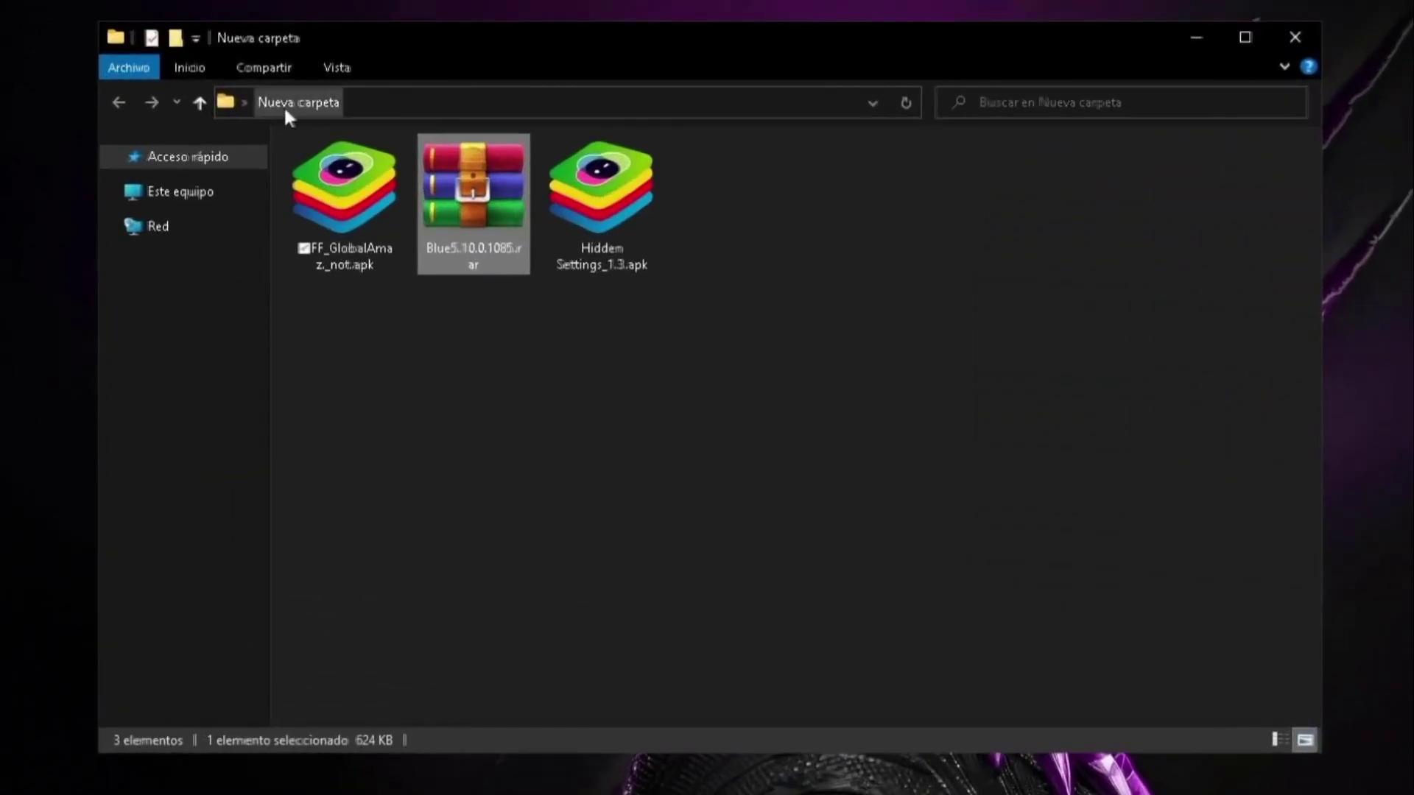
pyautogui.click(603, 223)
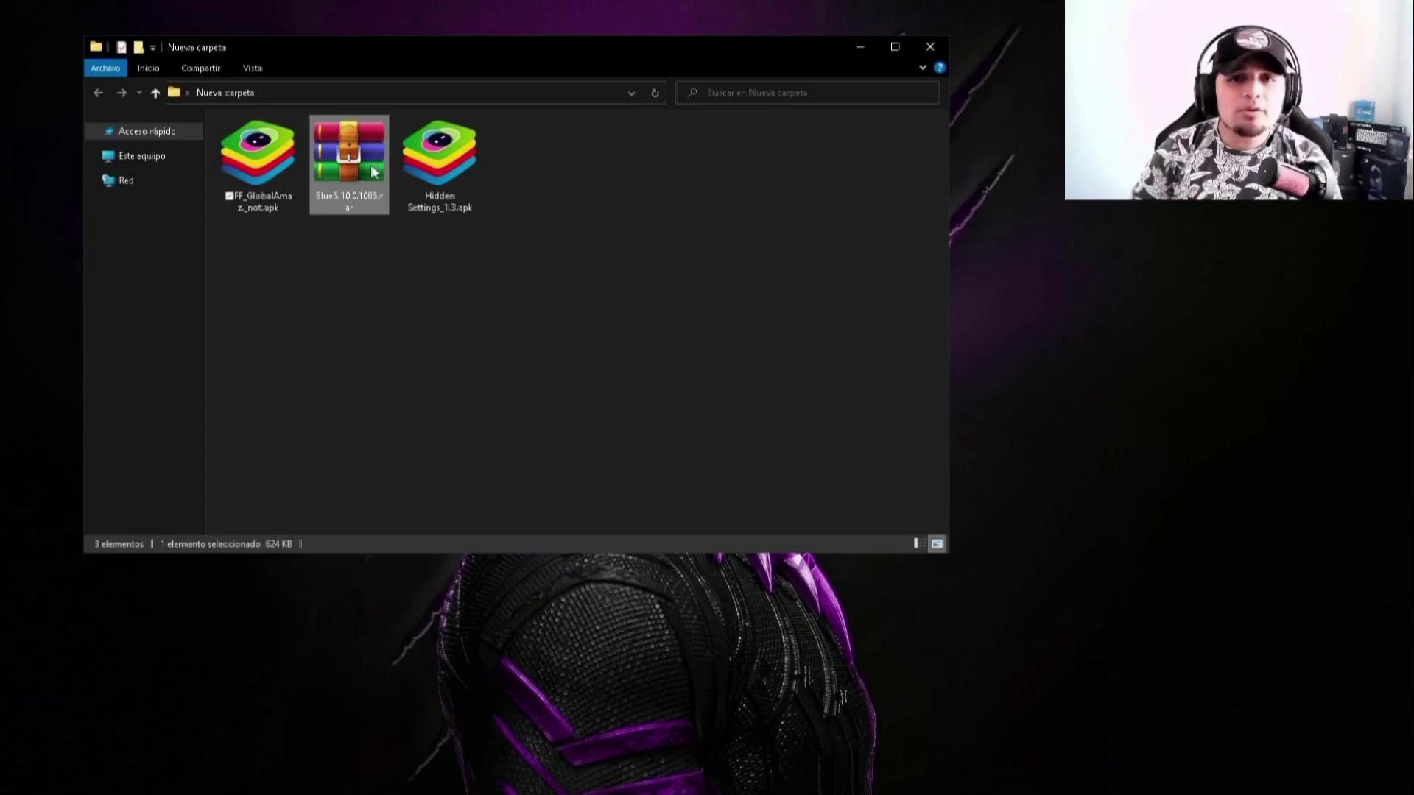
pyautogui.click(281, 162)
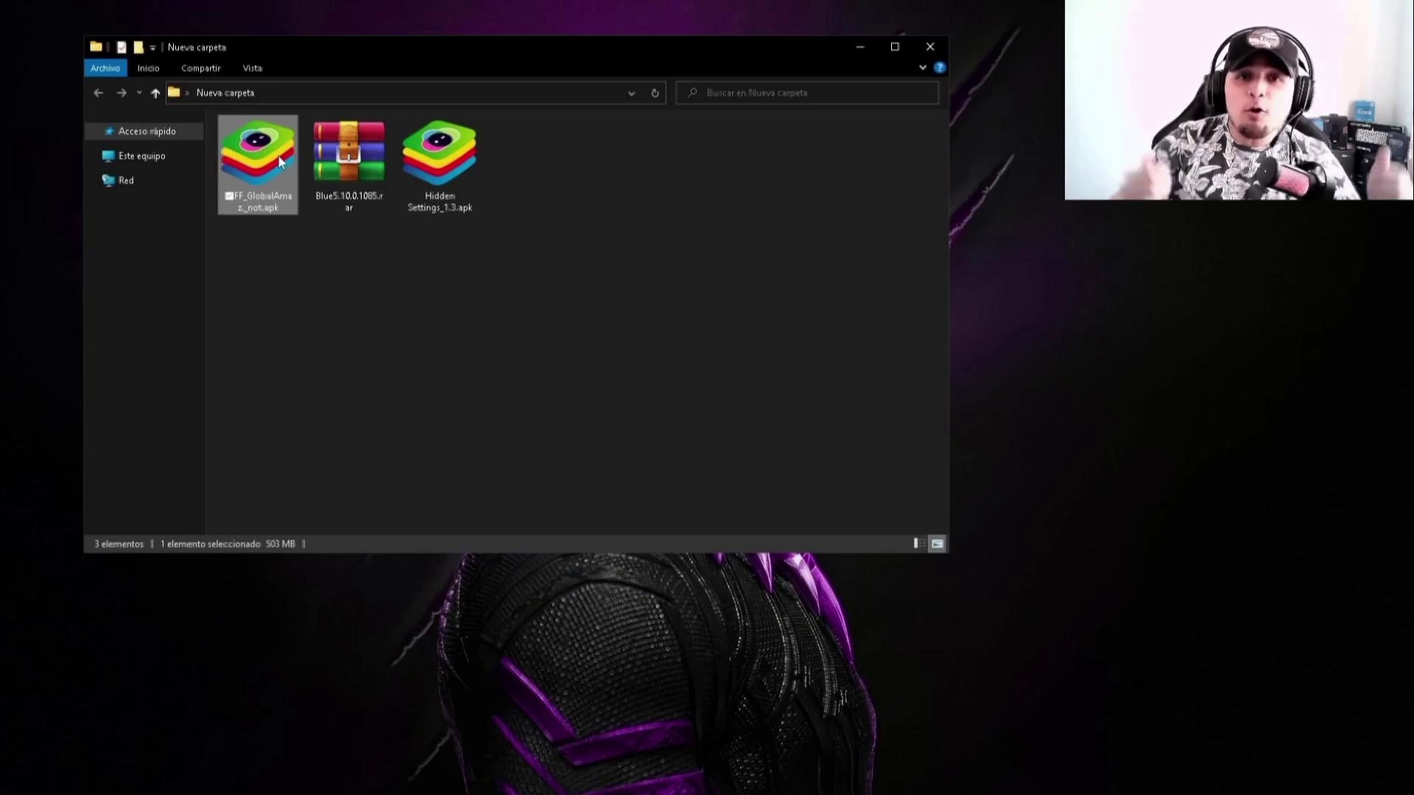
pyautogui.rightClick(357, 151)
# Step: Extract Blue5.10.0.1085.rar in place using the archive password and open the extracted Blue5.10.0.1085 folder
pyautogui.click(418, 227)
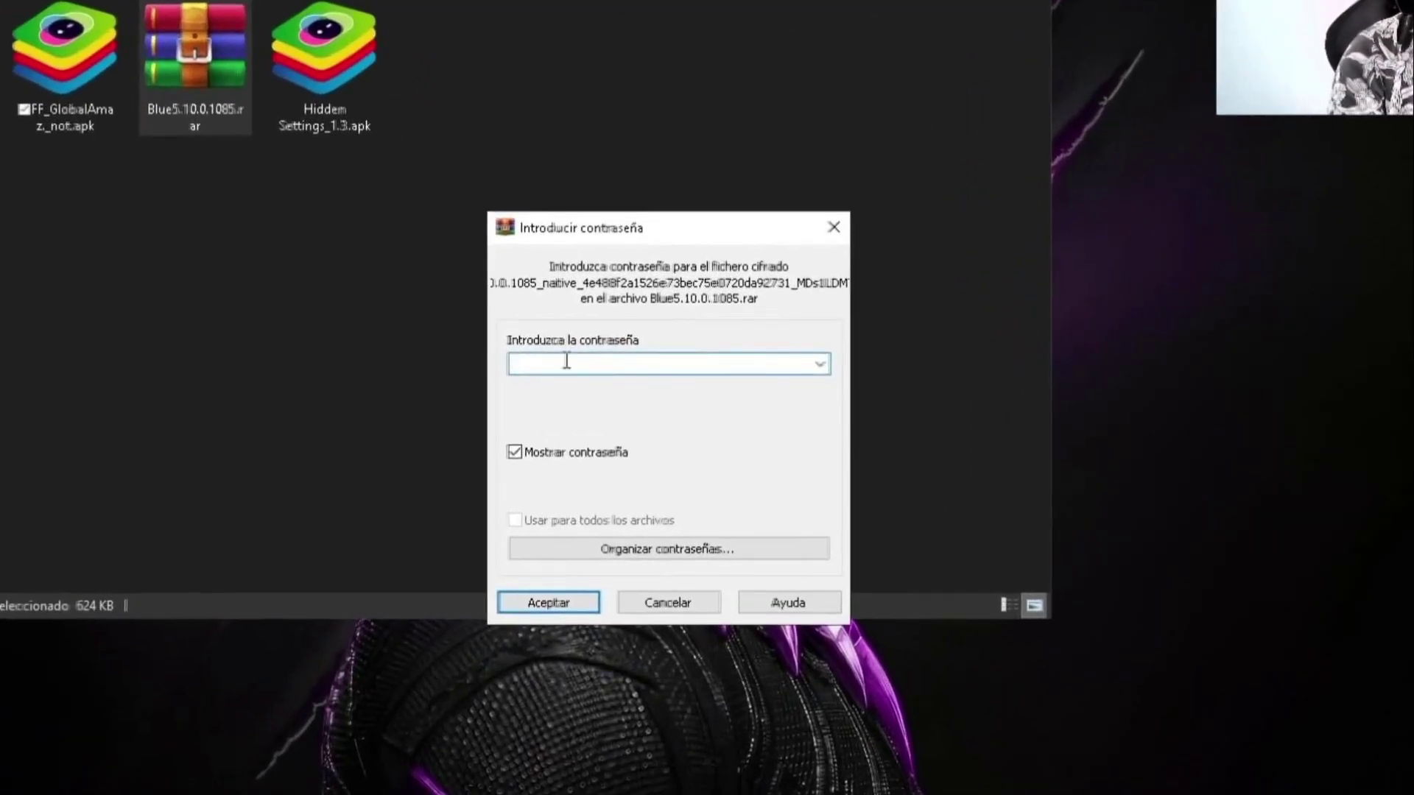
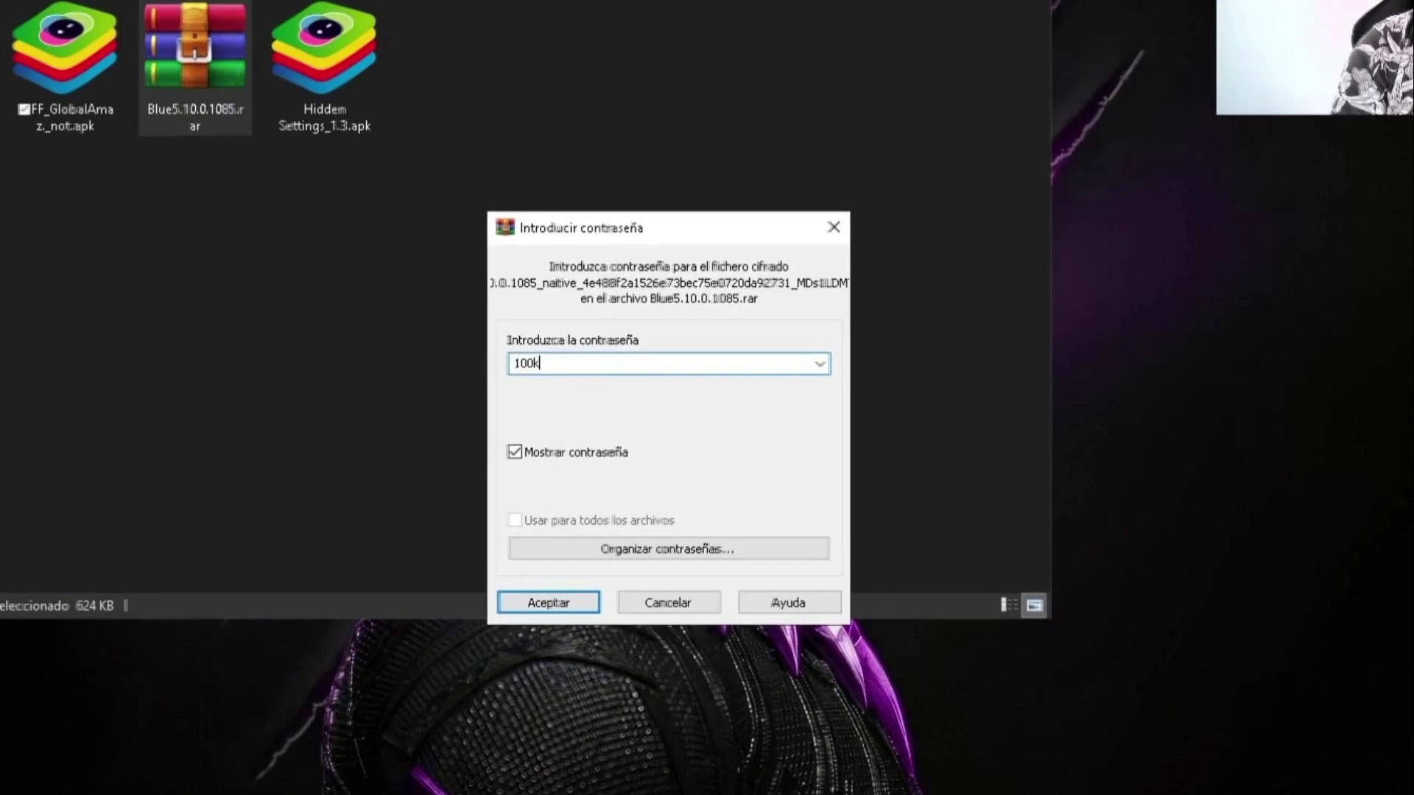
pyautogui.press('Return')
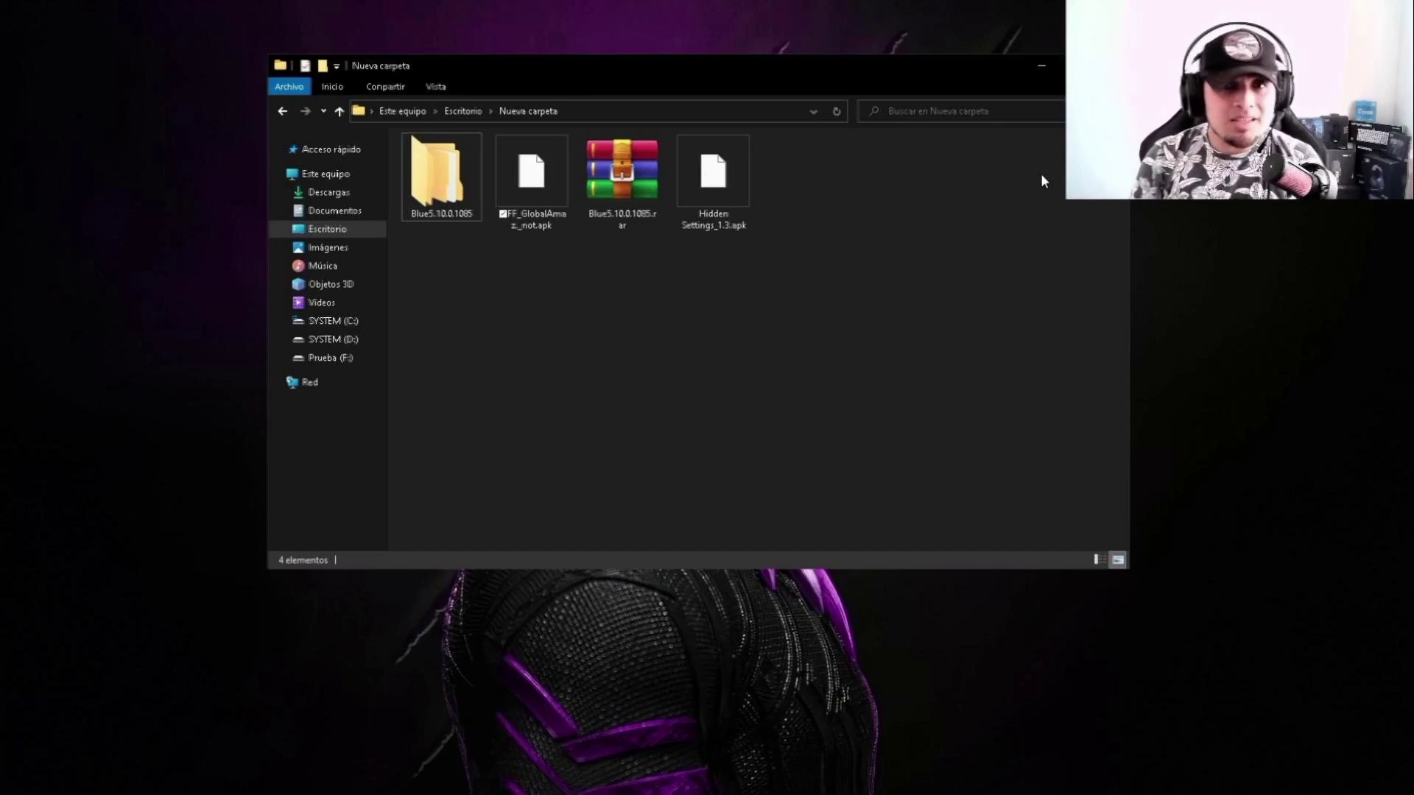
pyautogui.press('Down')
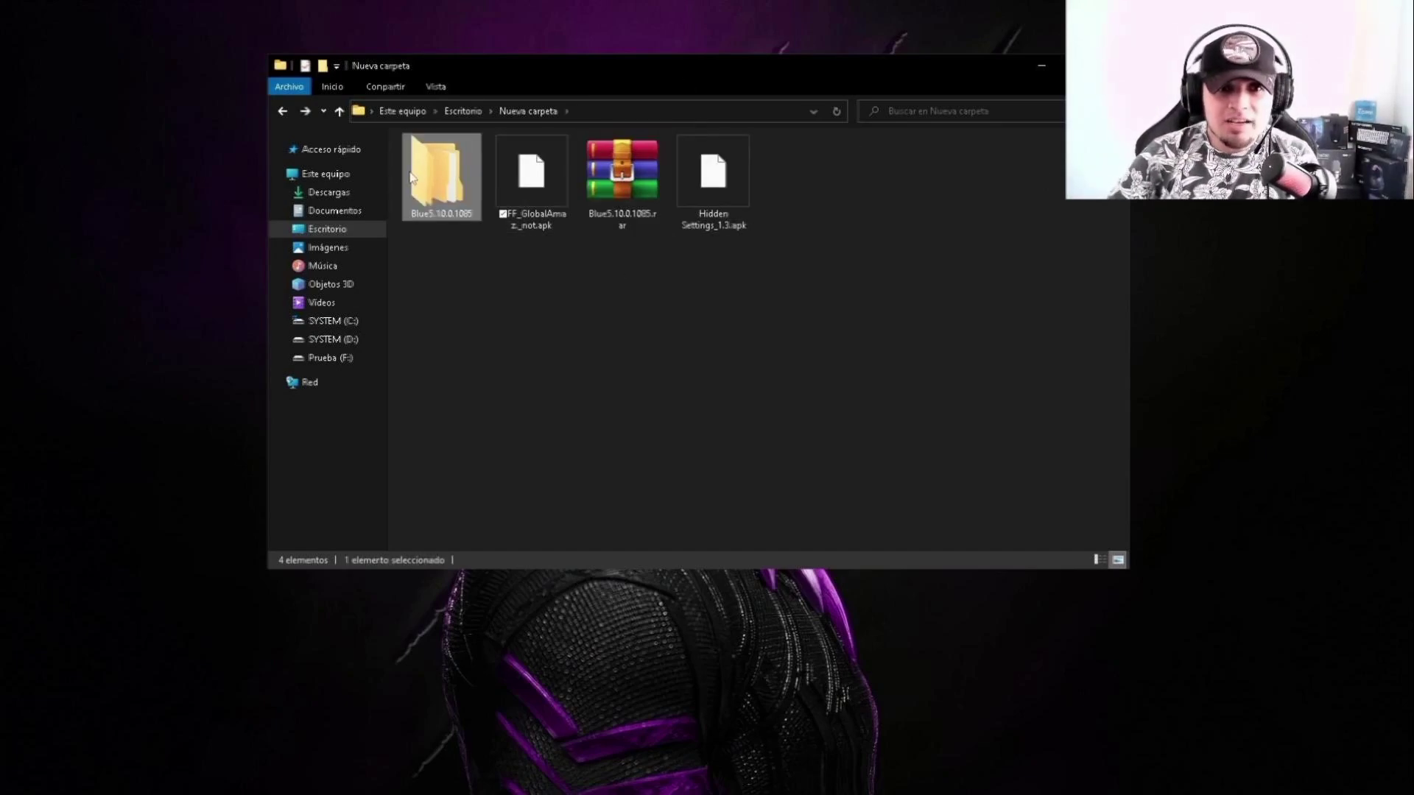
pyautogui.doubleClick(440, 175)
pyautogui.doubleClick(447, 162)
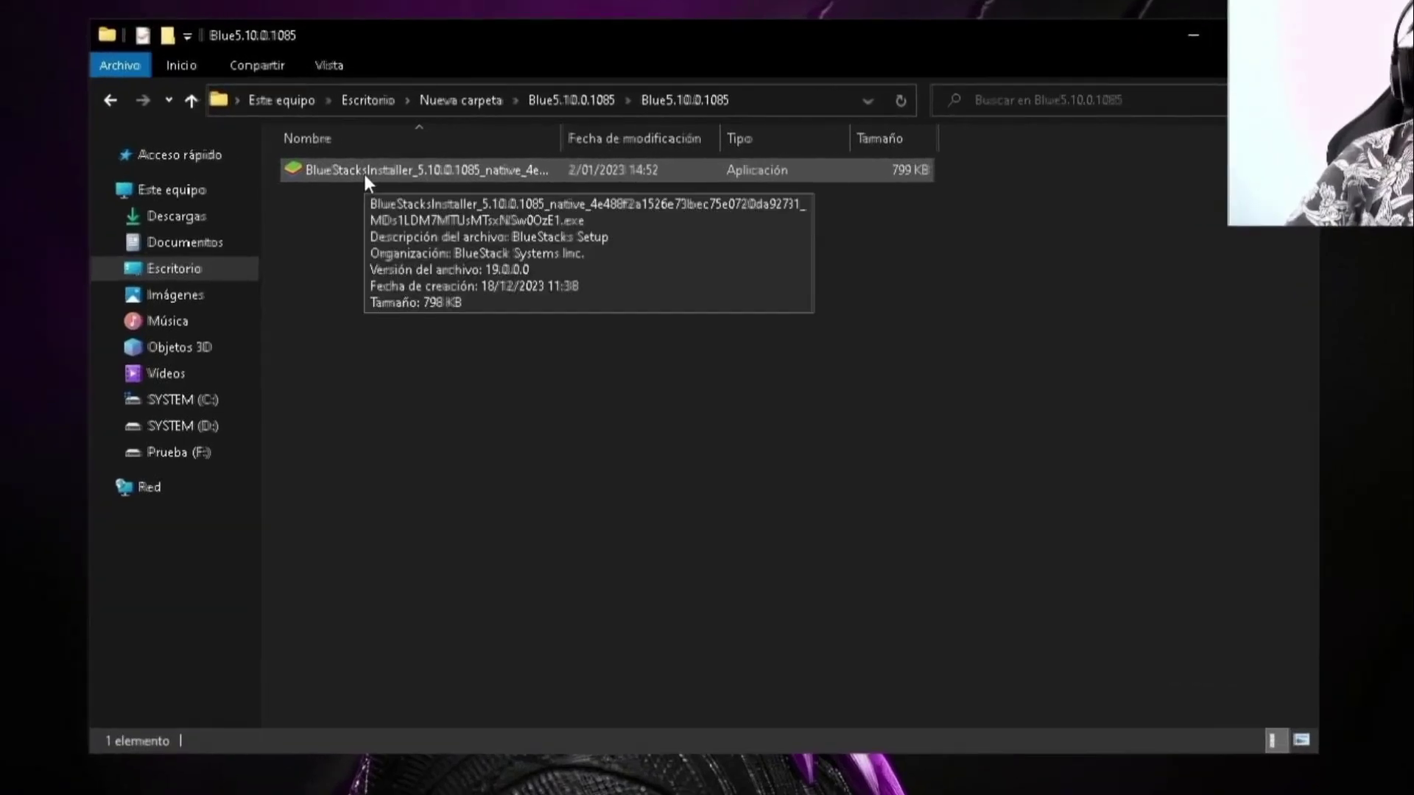
# Step: Run the BlueStacks installer as administrator and install with the default data folder
pyautogui.rightClick(363, 174)
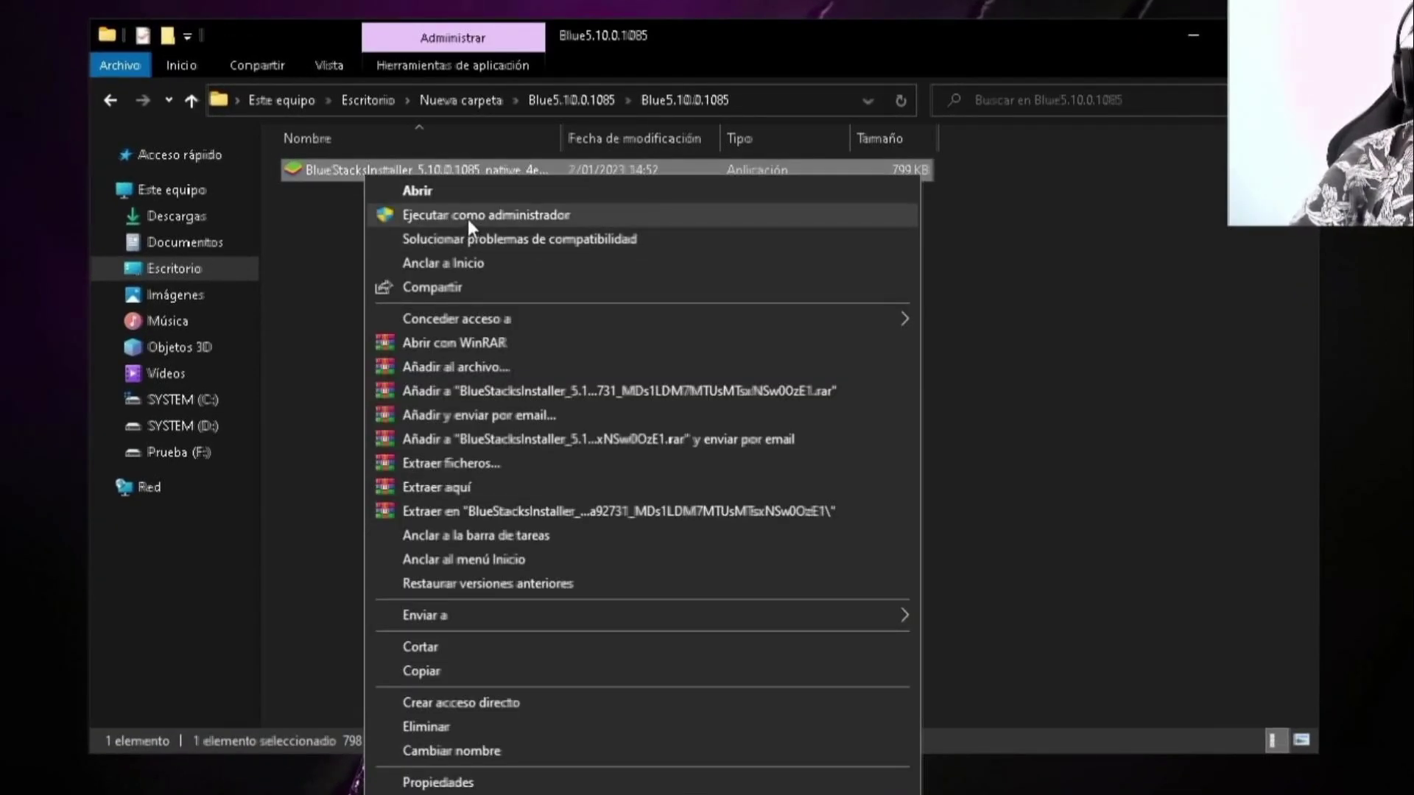
pyautogui.click(467, 218)
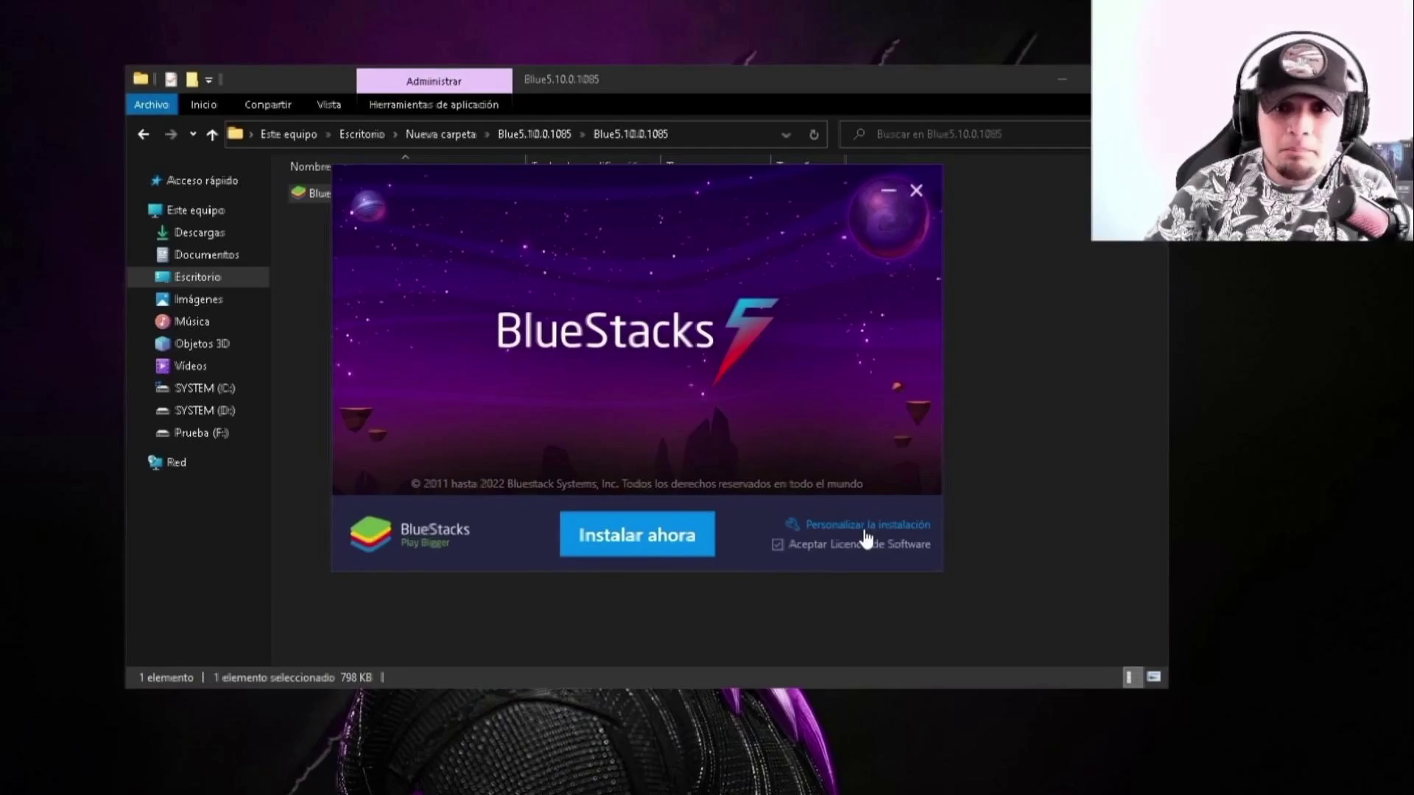
pyautogui.click(866, 527)
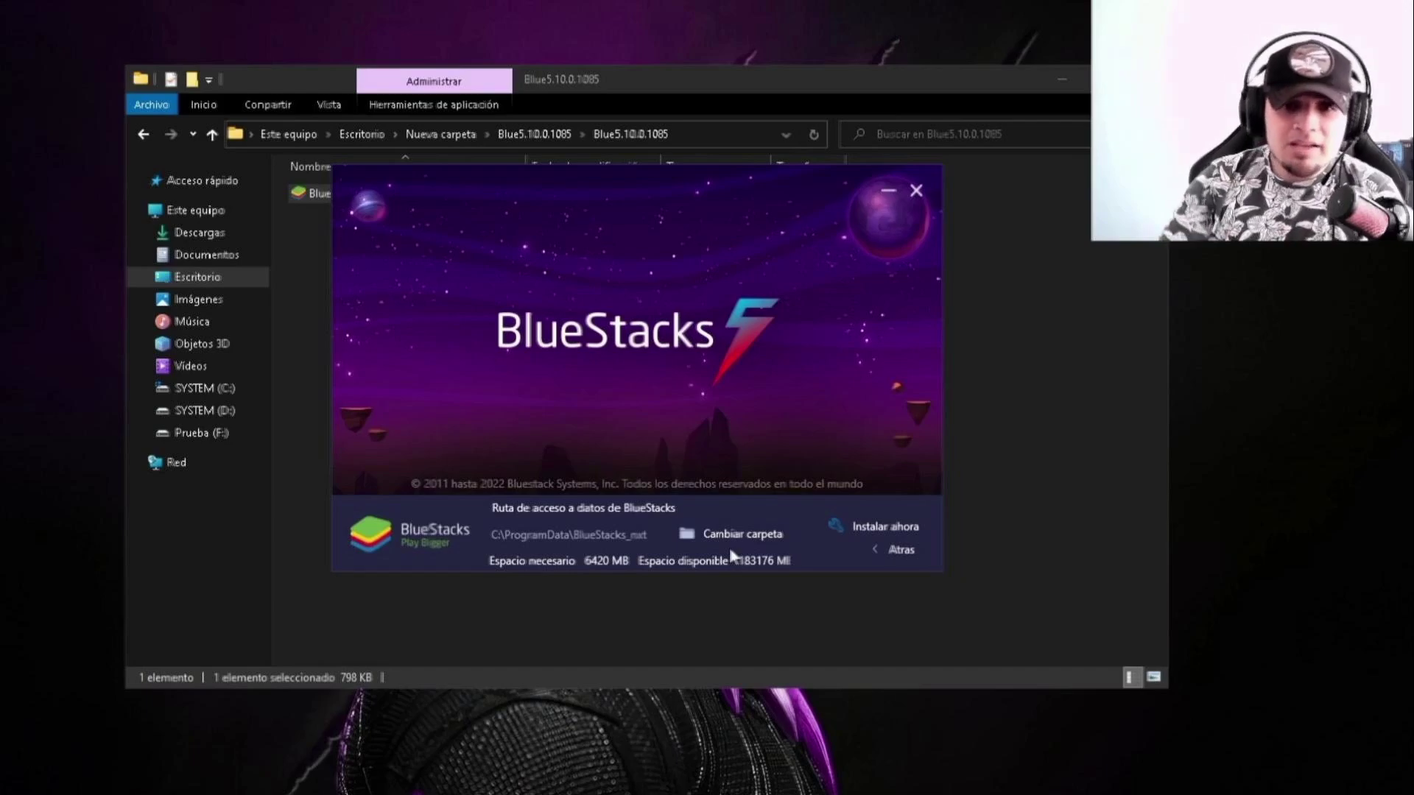
pyautogui.click(738, 535)
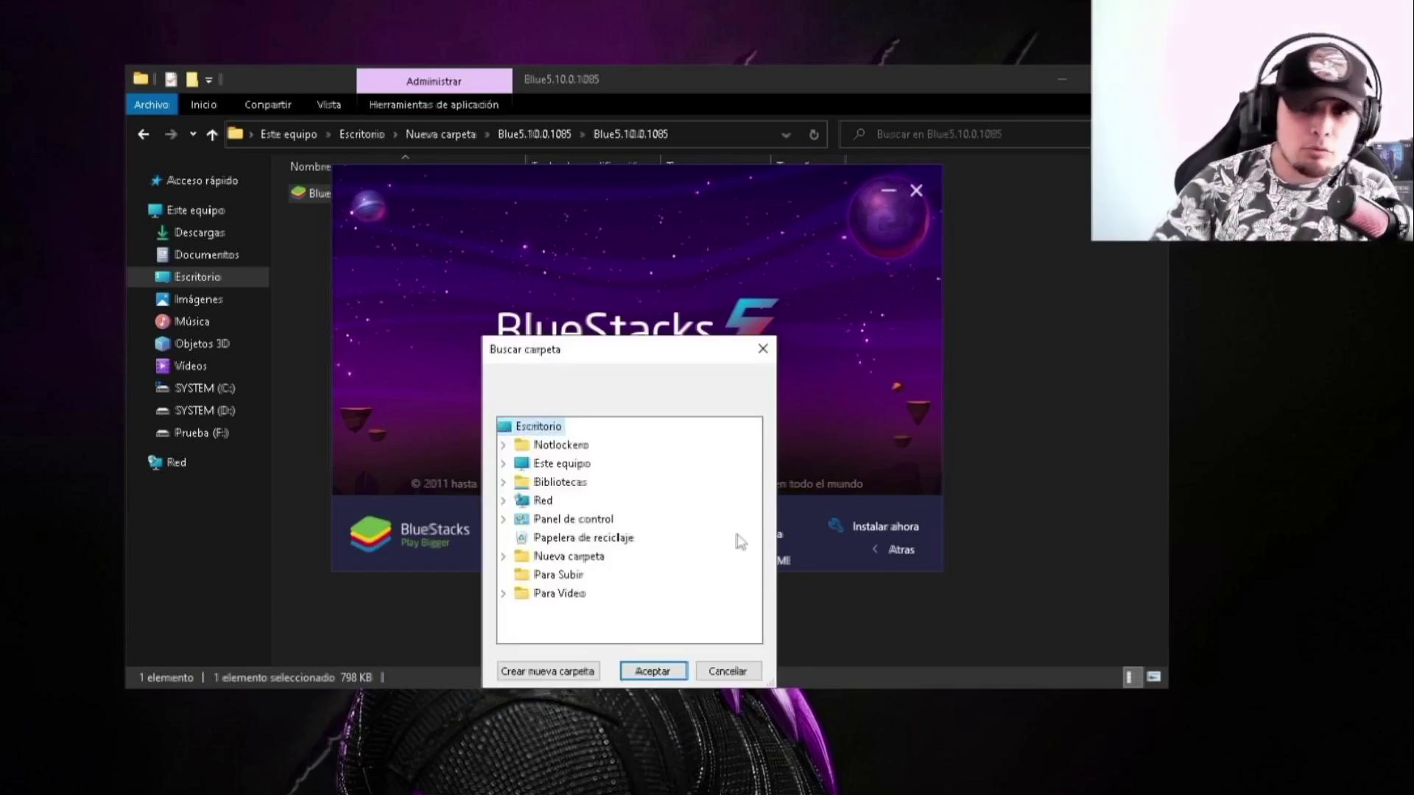
pyautogui.press('Escape')
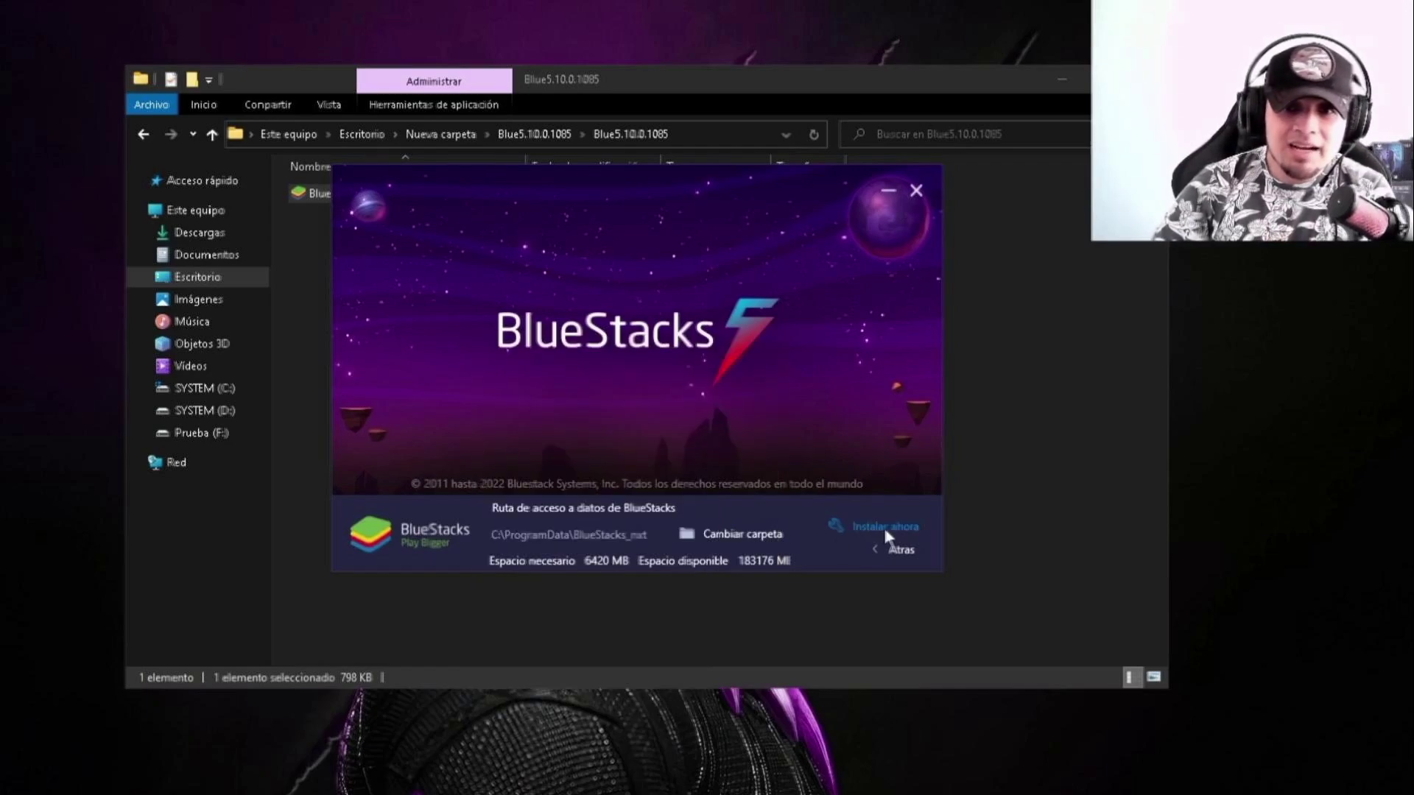
pyautogui.click(885, 531)
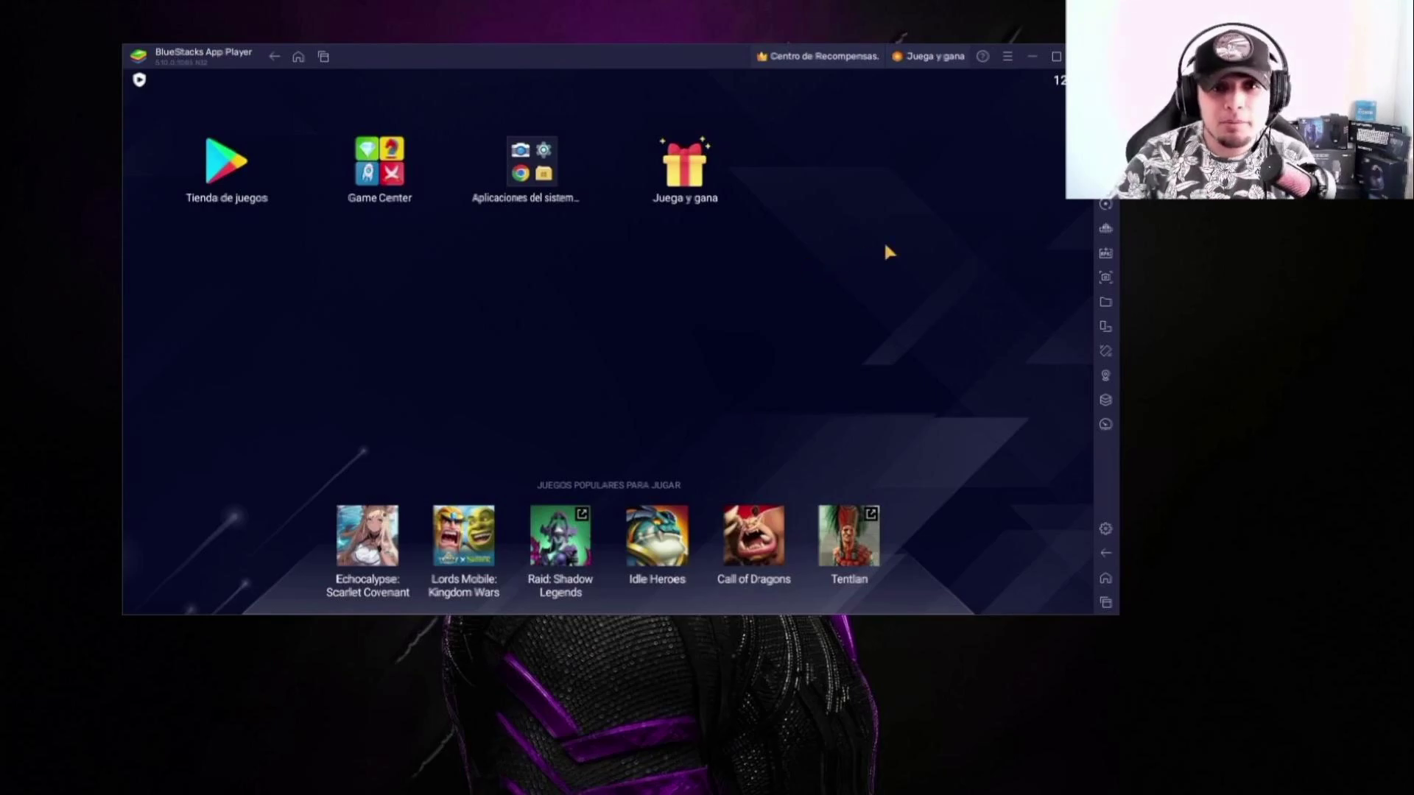
# Step: Open the BlueStacks settings and allocate a custom 3 CPU cores
pyautogui.click(1106, 528)
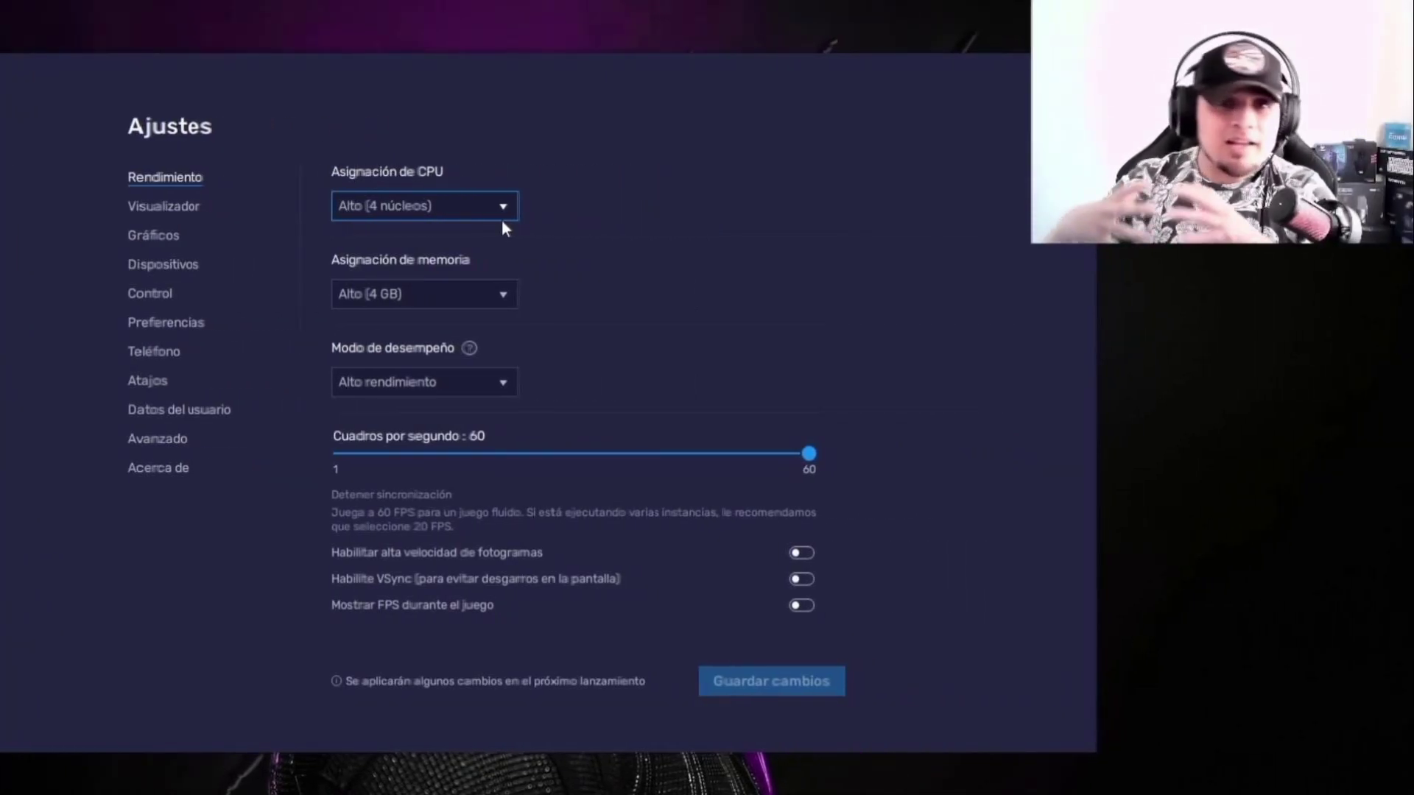
pyautogui.click(498, 204)
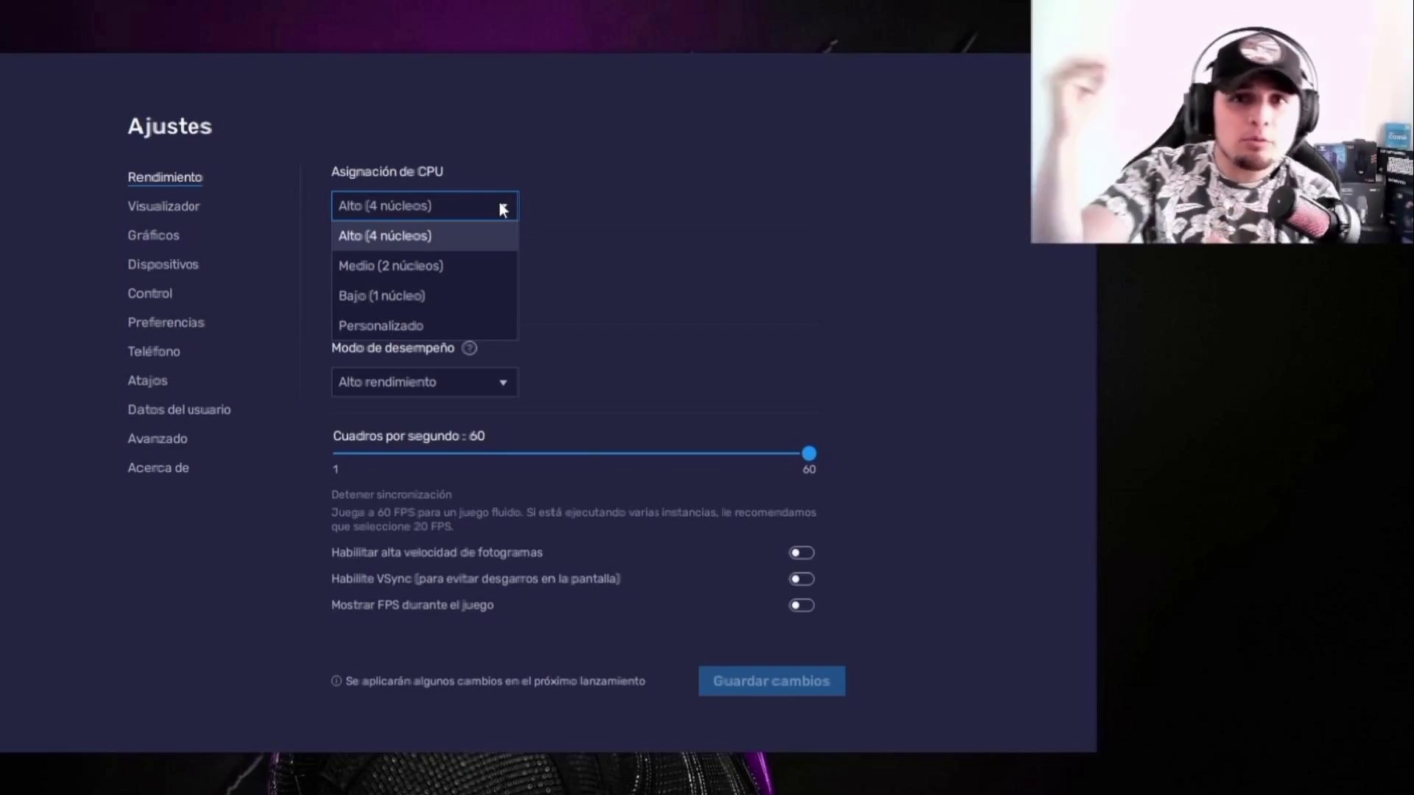
pyautogui.click(379, 324)
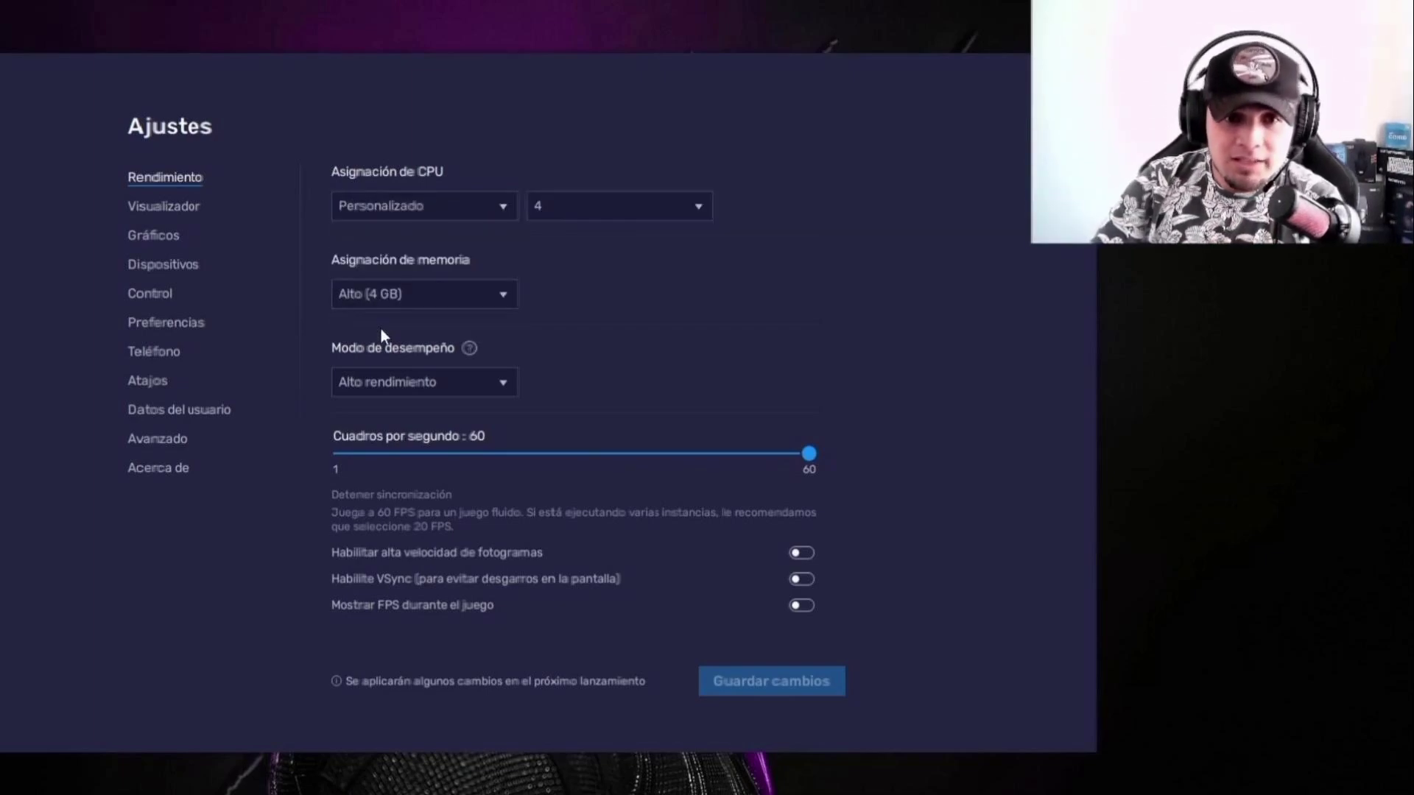
pyautogui.click(599, 210)
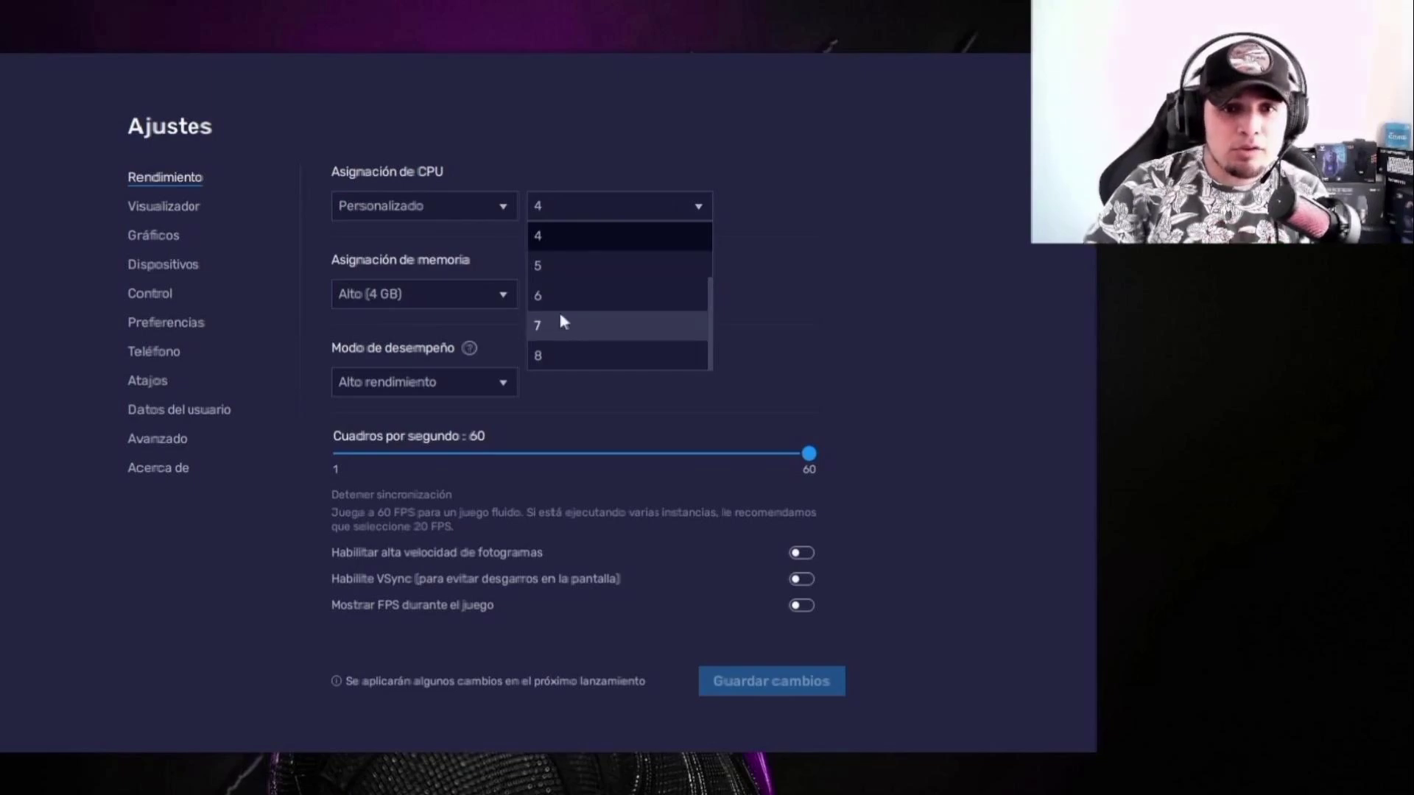
pyautogui.scroll(1, 562, 309)
pyautogui.click(575, 240)
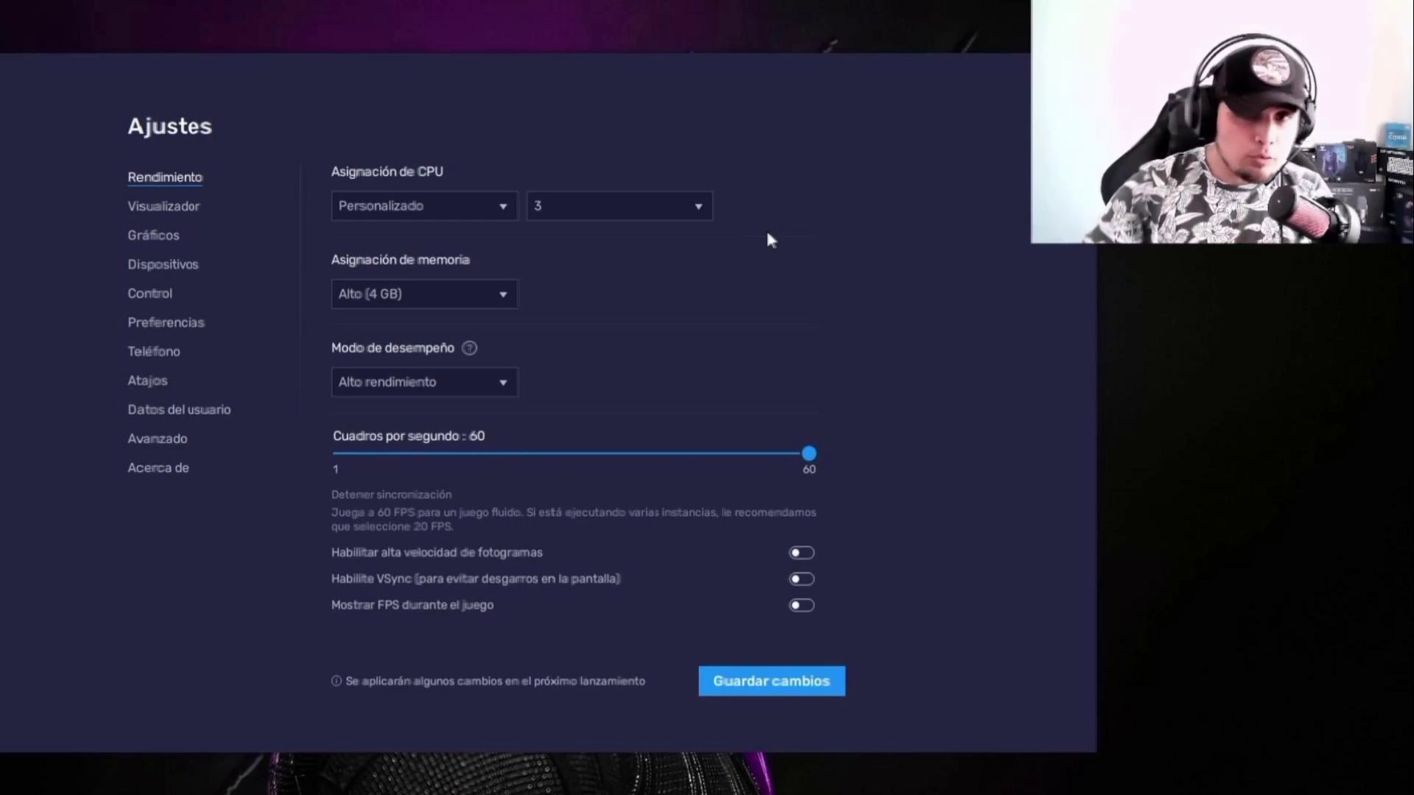
# Step: Switch memory allocation to a custom MB amount, currently 4096 MB
pyautogui.click(502, 301)
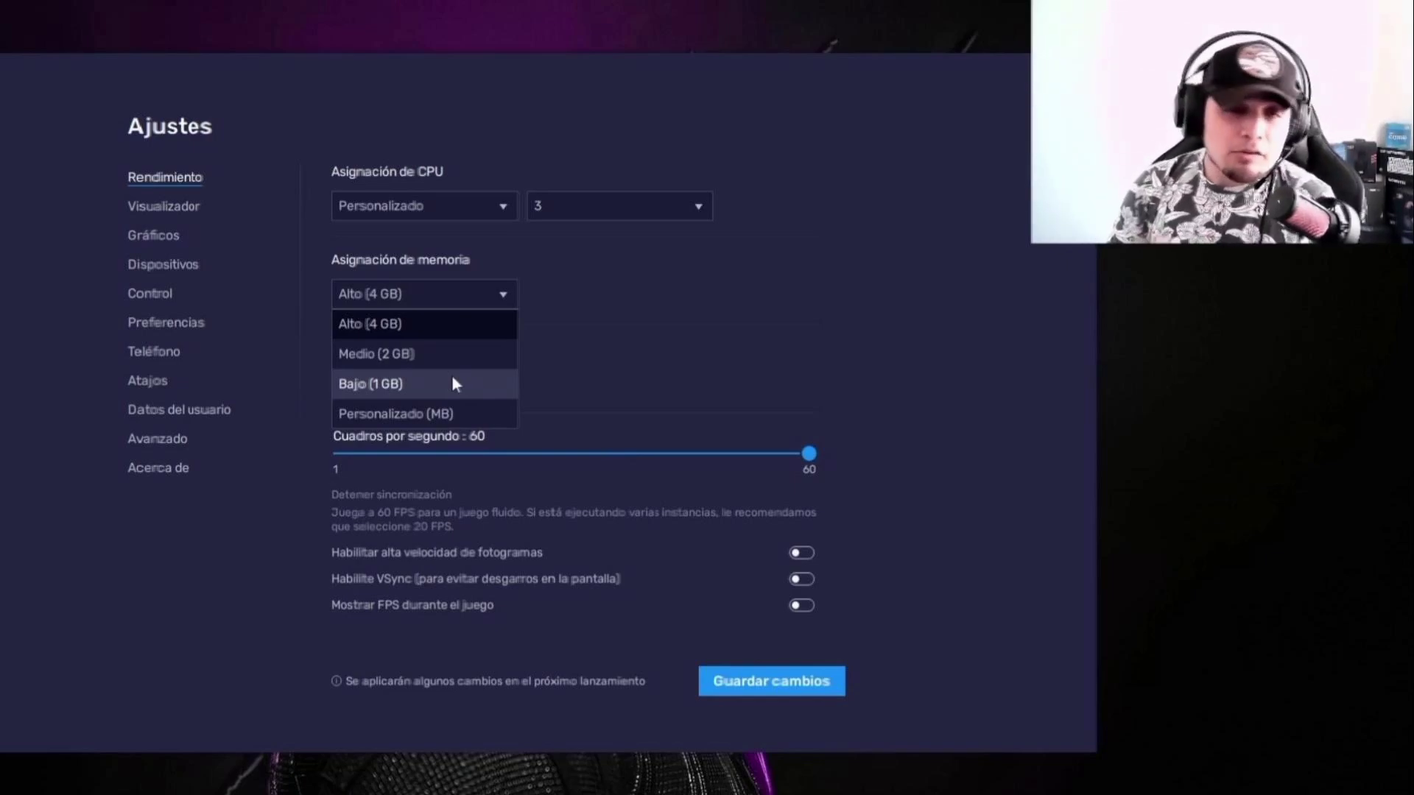
pyautogui.click(436, 410)
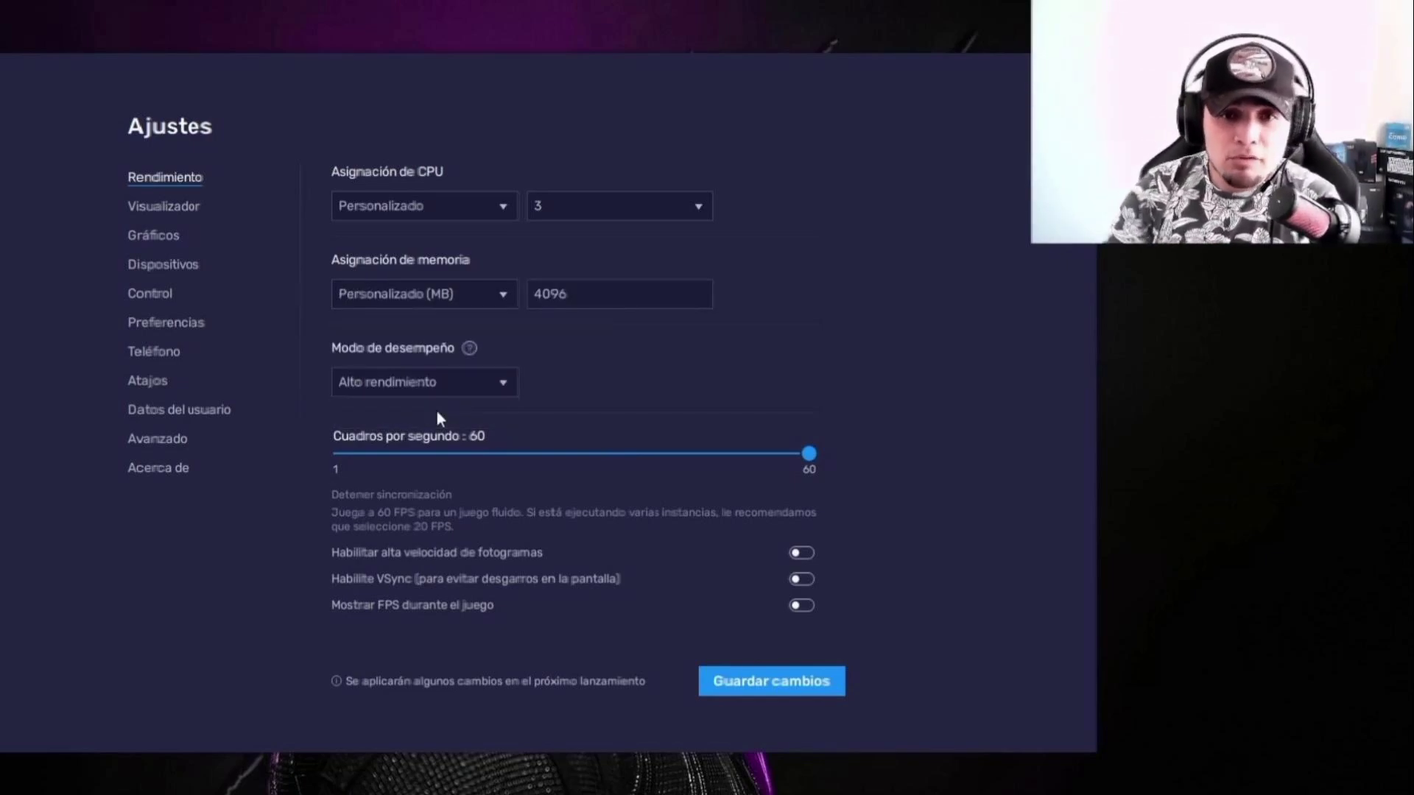
pyautogui.moveTo(577, 298); pyautogui.dragTo(536, 300)
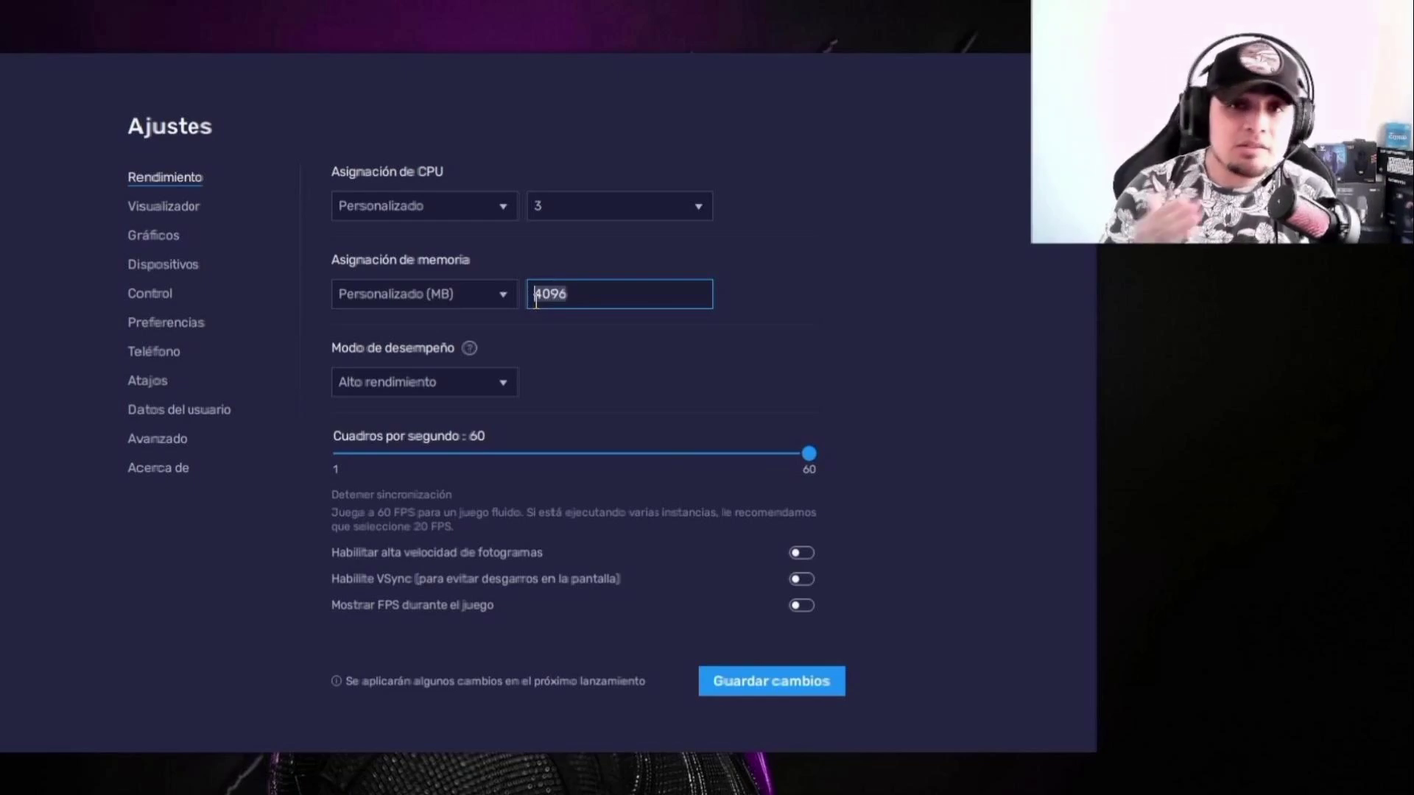
pyautogui.hotkey('alt', 'Tab')
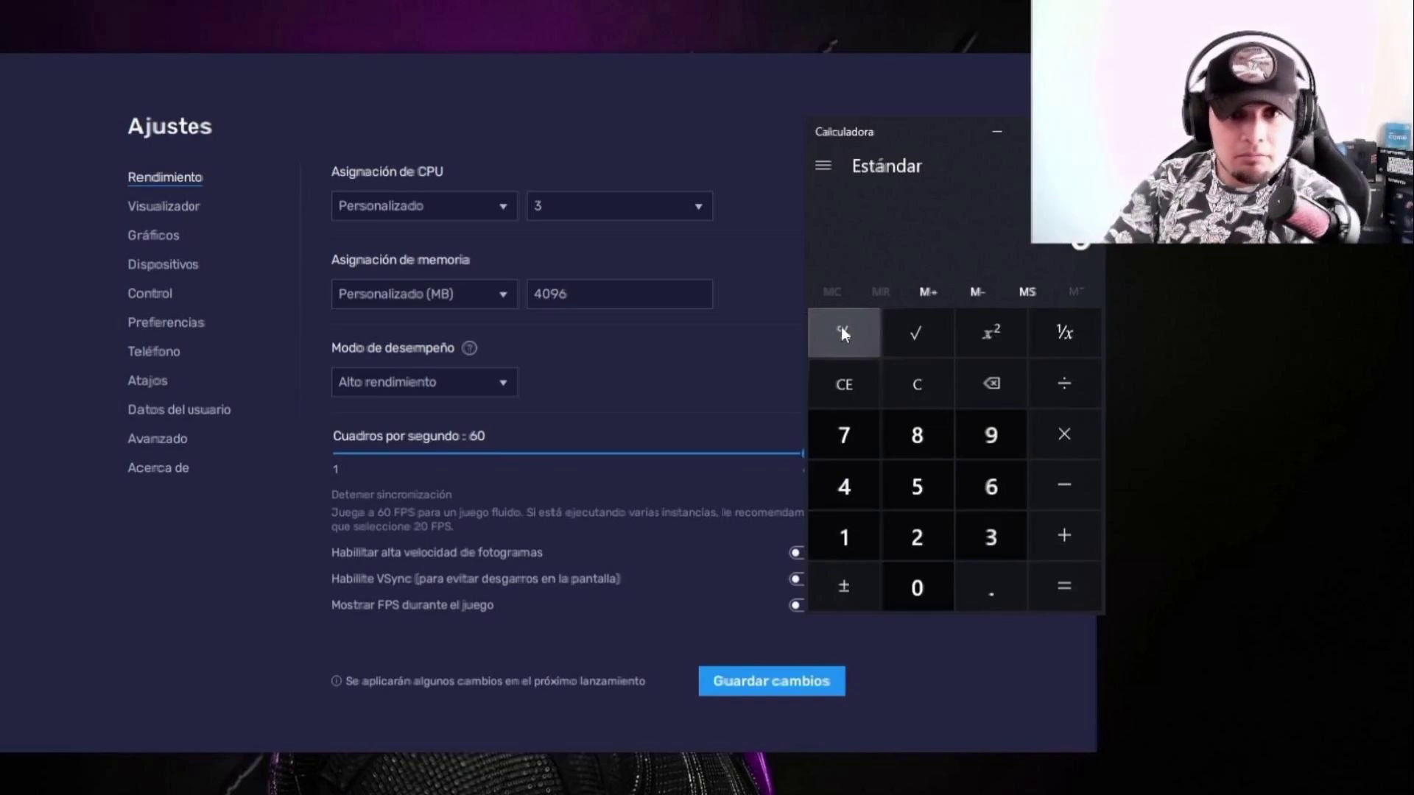
pyautogui.click(497, 294)
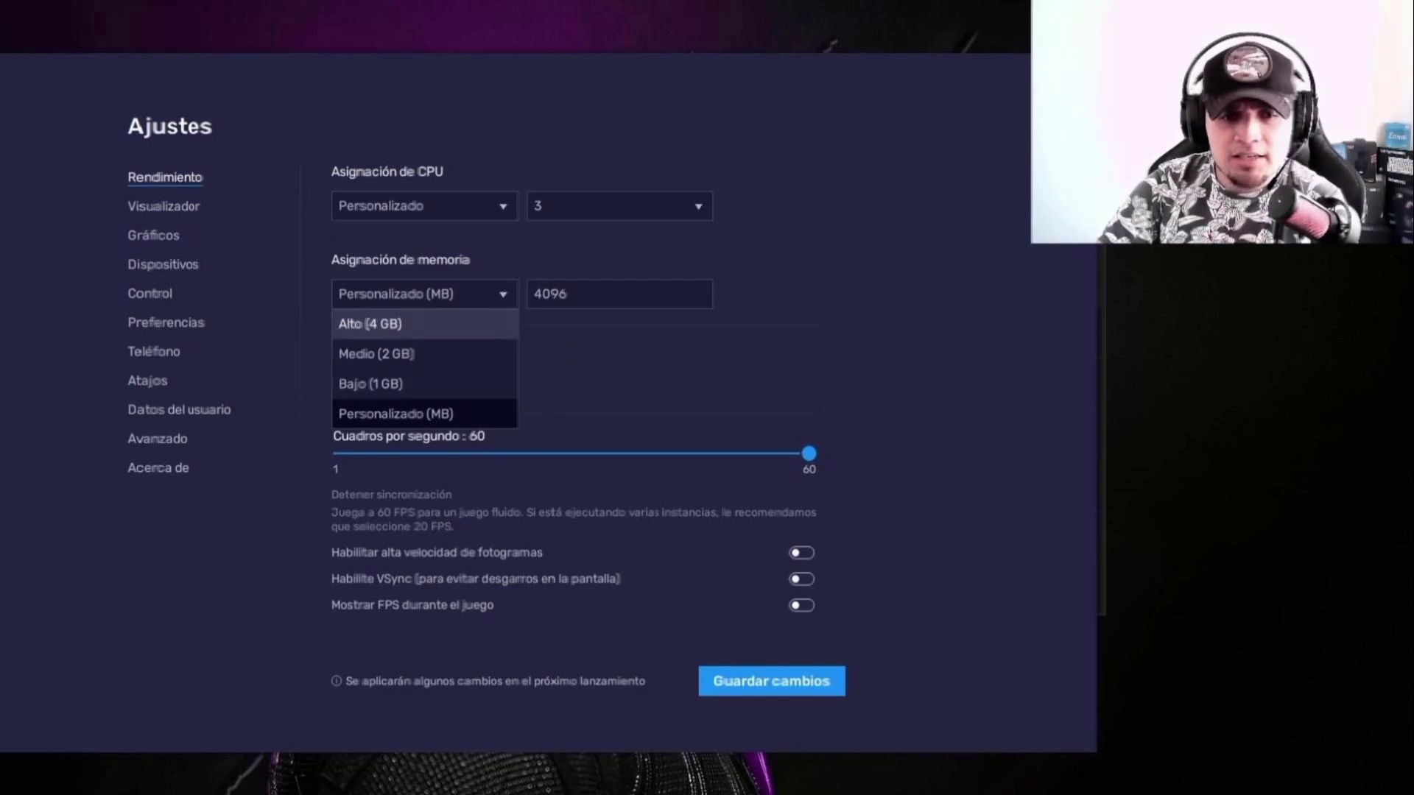
pyautogui.hotkey('alt', 'Tab')
# Step: Calculate 1024 × 1.5 in the Calculator to work out the memory amount
pyautogui.click(851, 536)
pyautogui.click(914, 582)
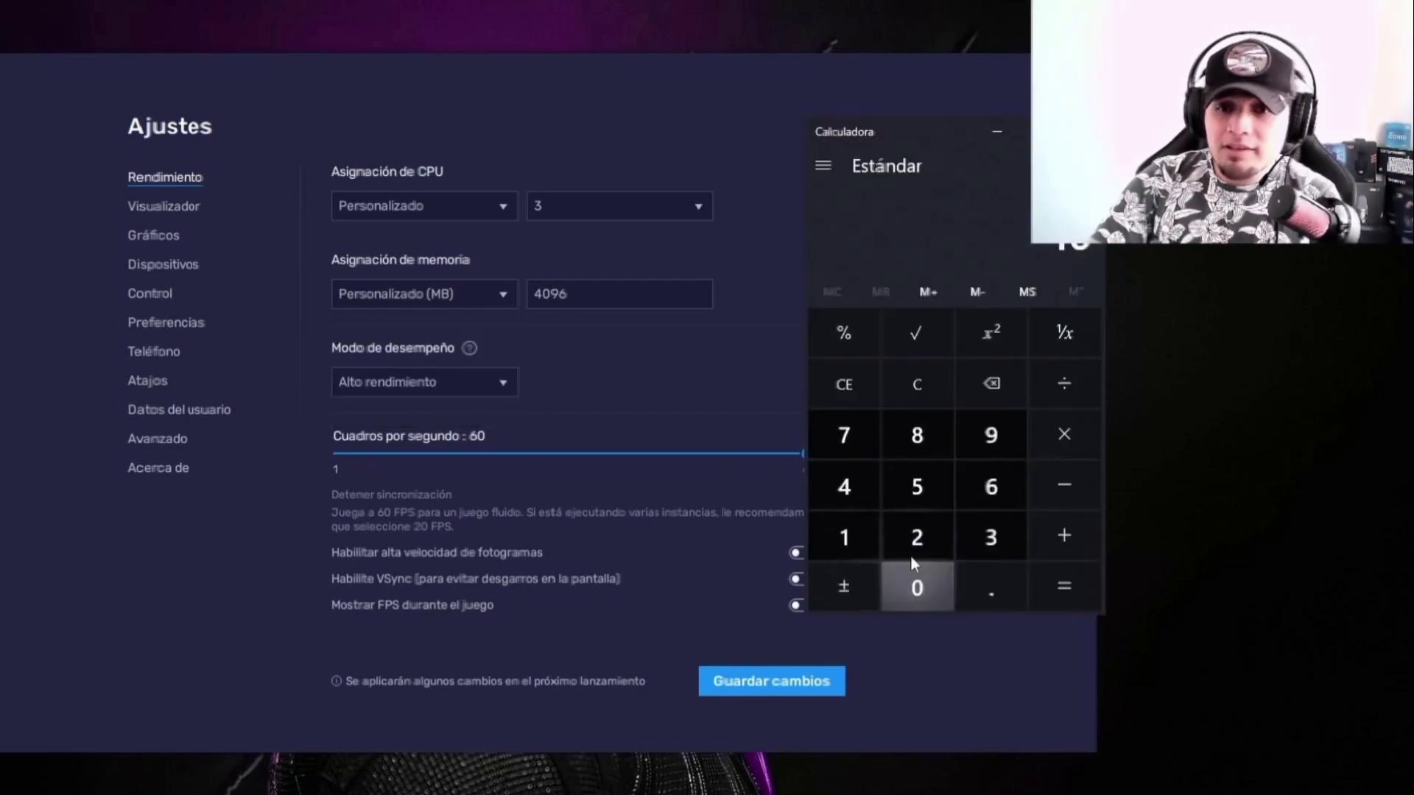
pyautogui.click(916, 536)
pyautogui.click(844, 485)
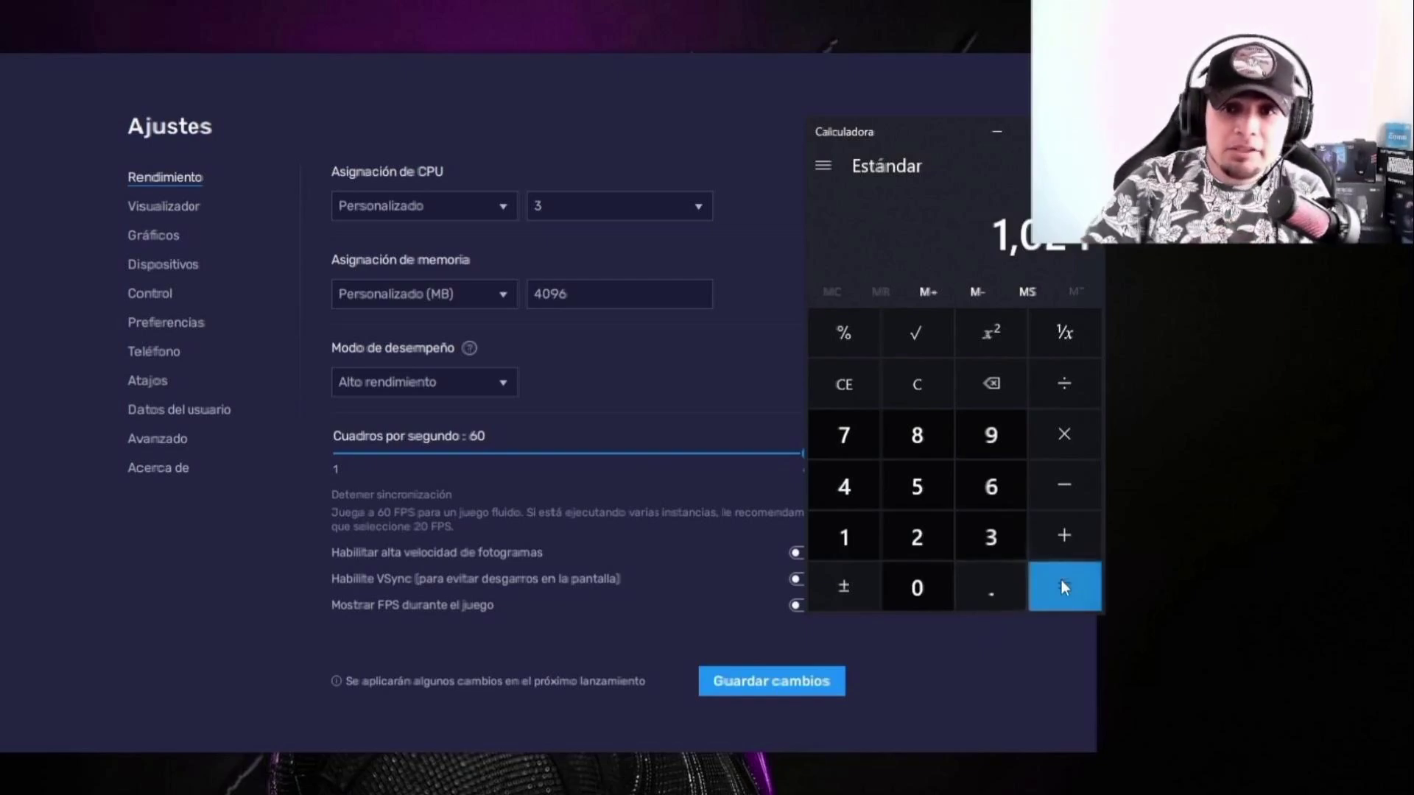
pyautogui.click(1064, 433)
pyautogui.click(985, 595)
pyautogui.click(933, 489)
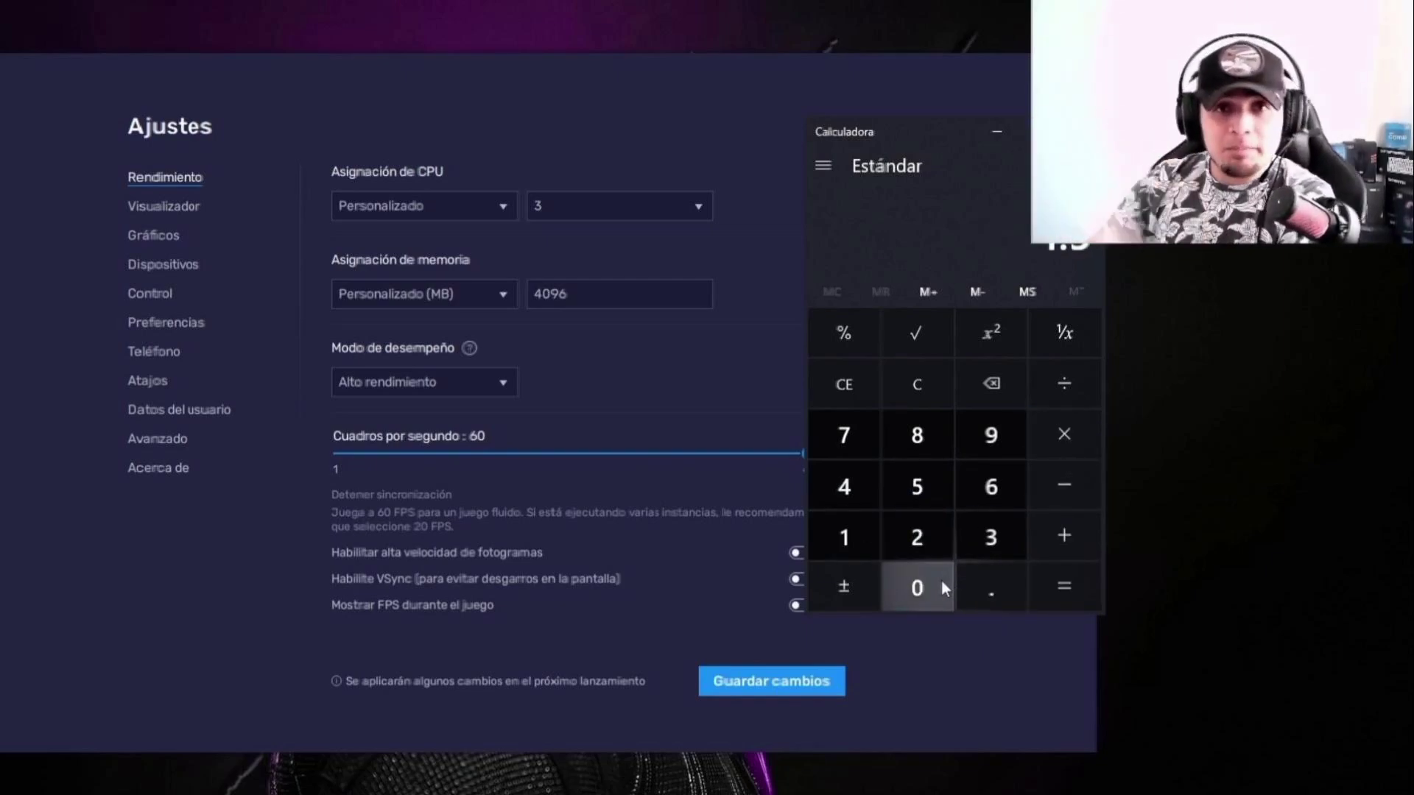
pyautogui.click(1081, 600)
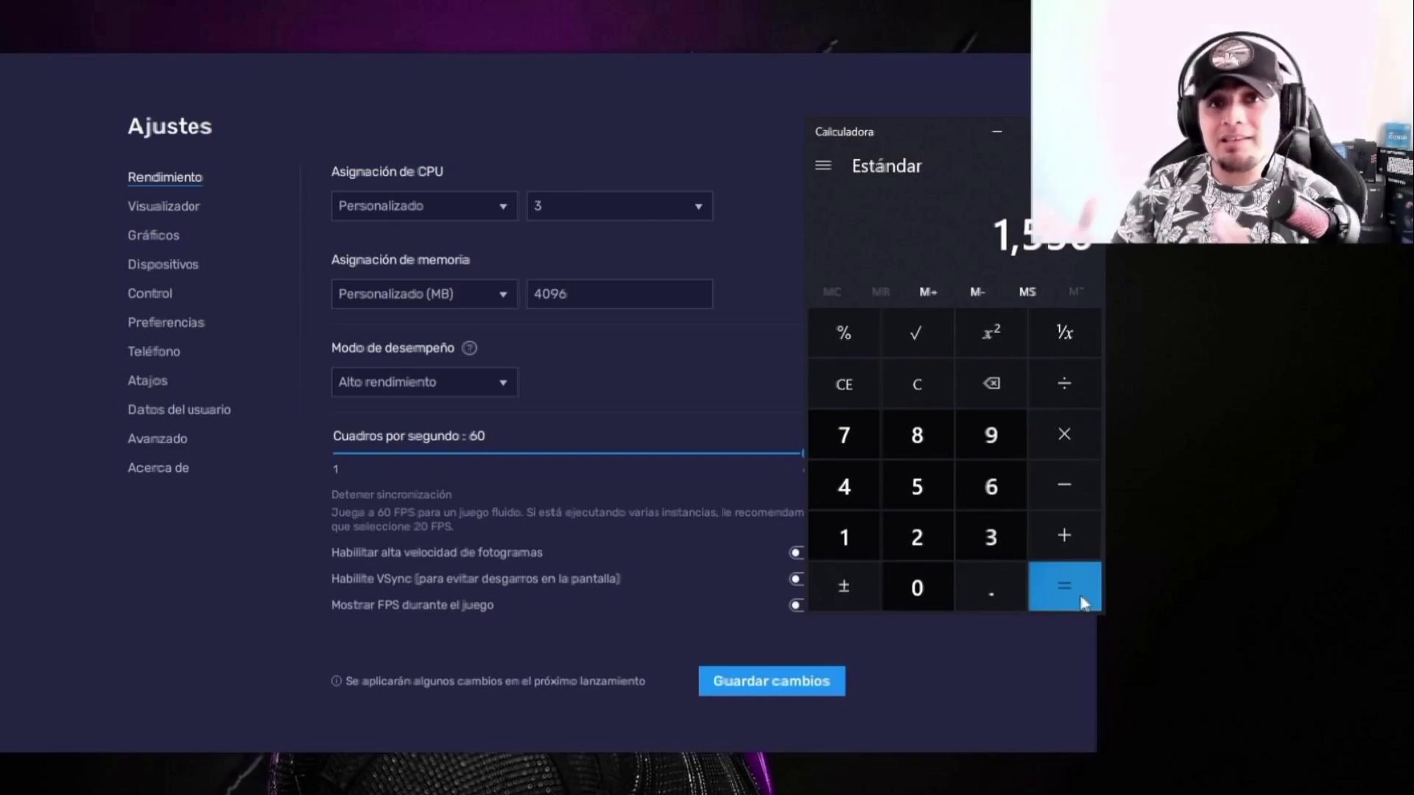
# Step: Enter 1536 MB, then settle on Medio (2 GB) memory allocation
pyautogui.click(599, 294)
pyautogui.doubleClick(572, 294)
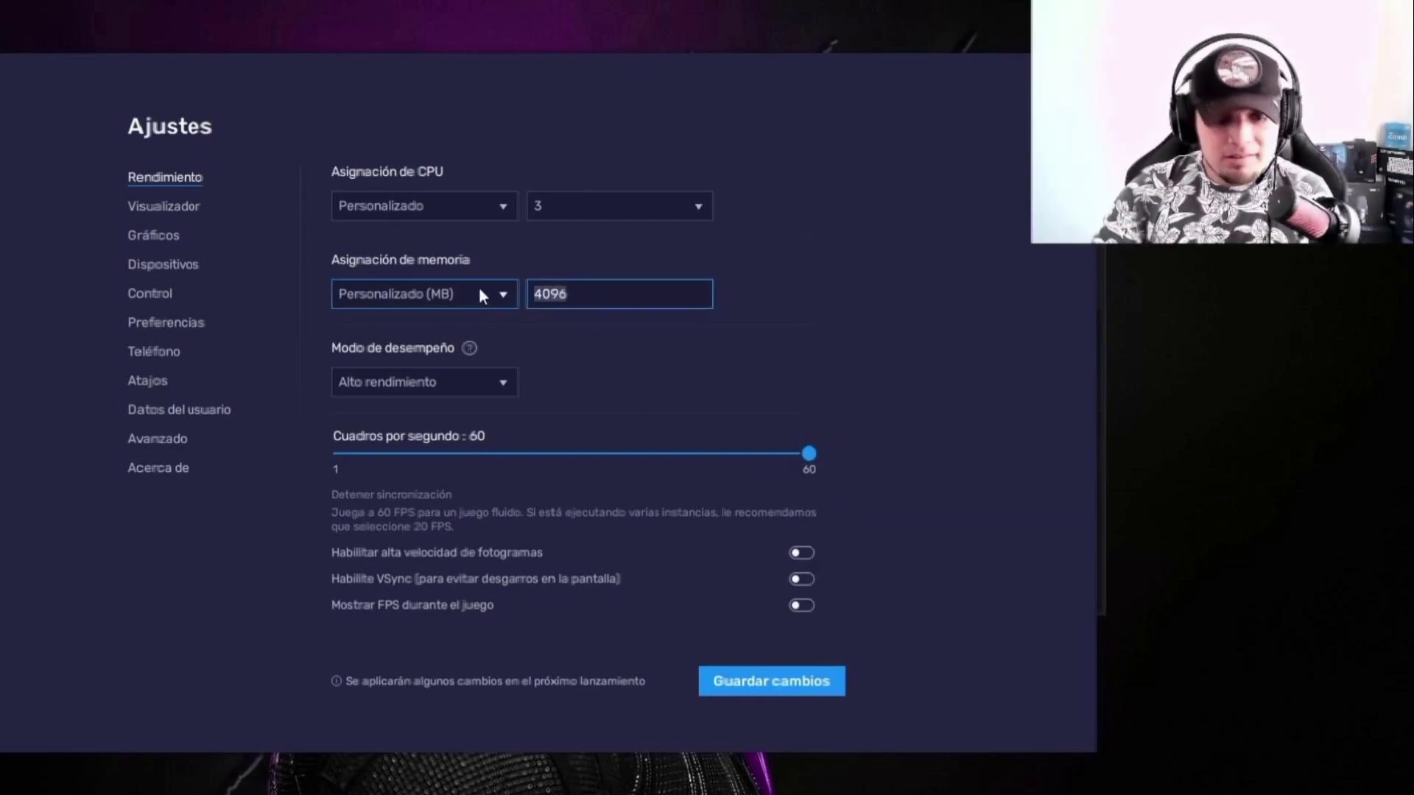
pyautogui.write('1536')
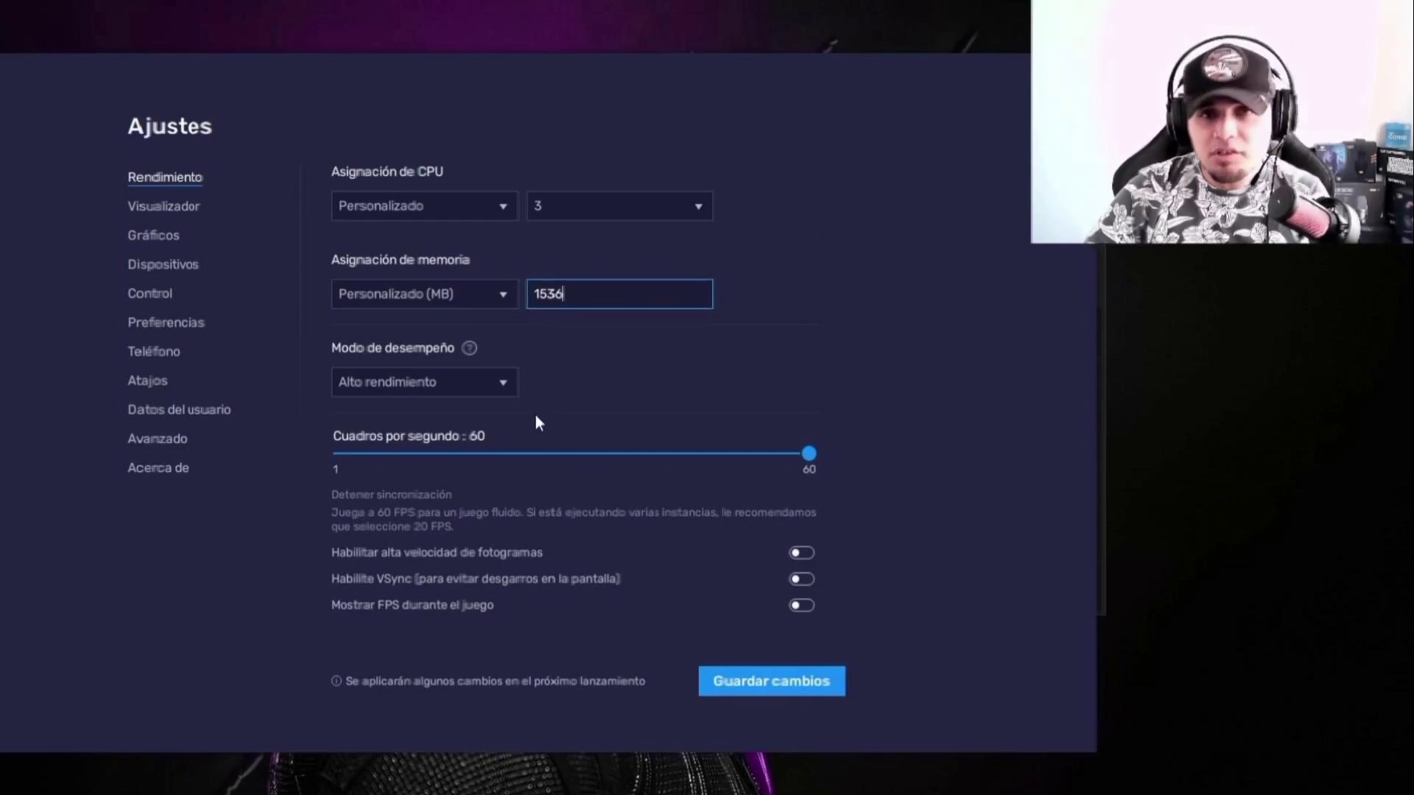
pyautogui.click(489, 294)
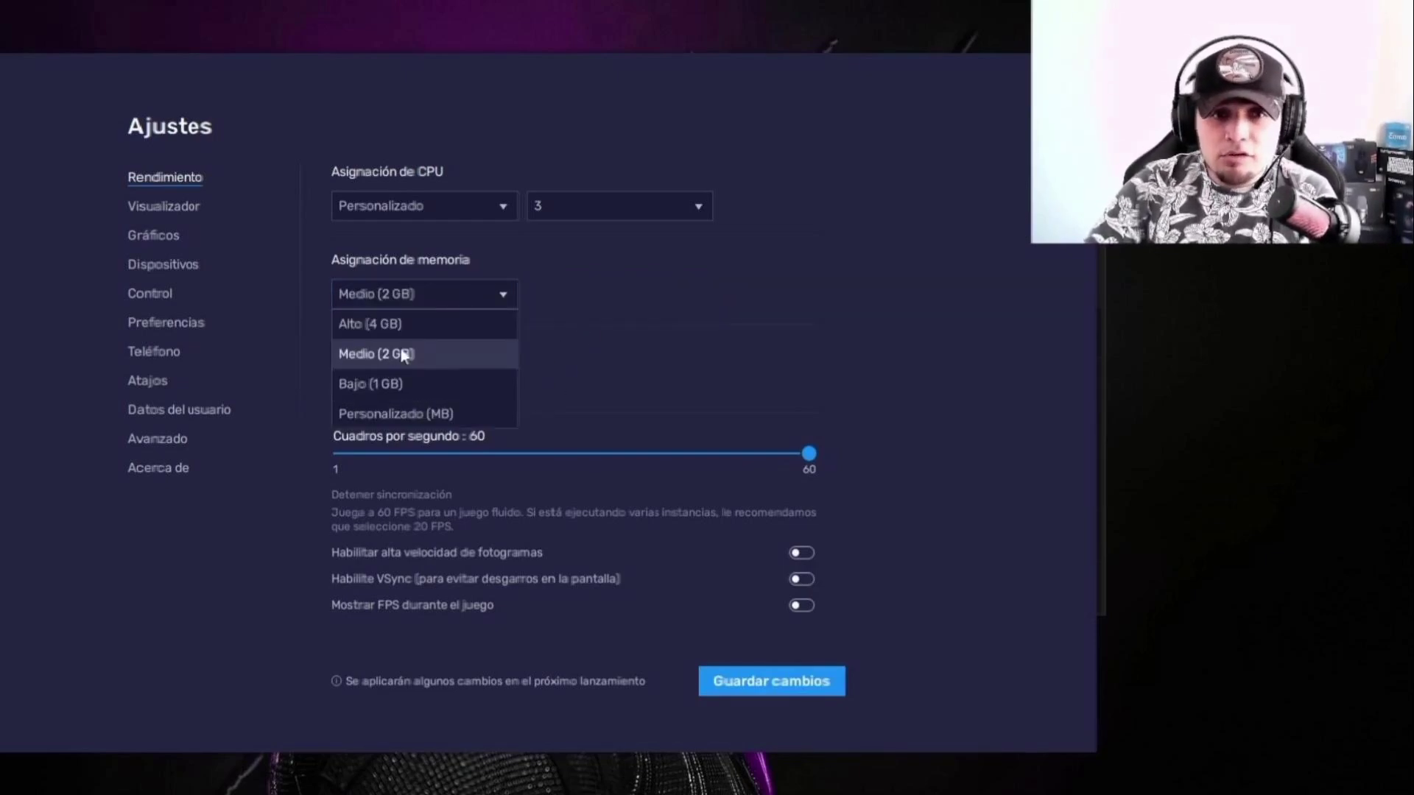
pyautogui.click(404, 347)
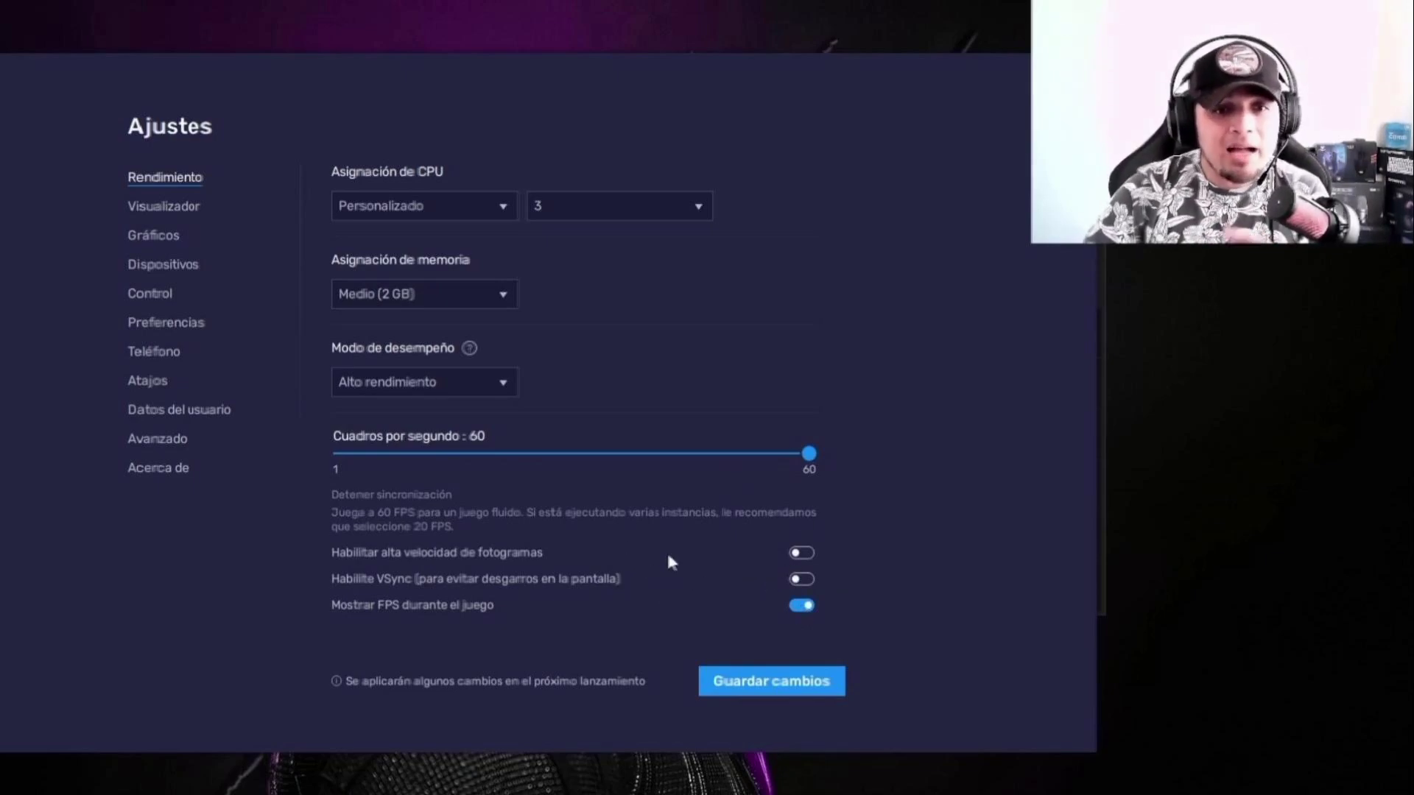
# Step: Enable high frame rate, set the FPS slider to 91, and save with a restart
pyautogui.click(801, 553)
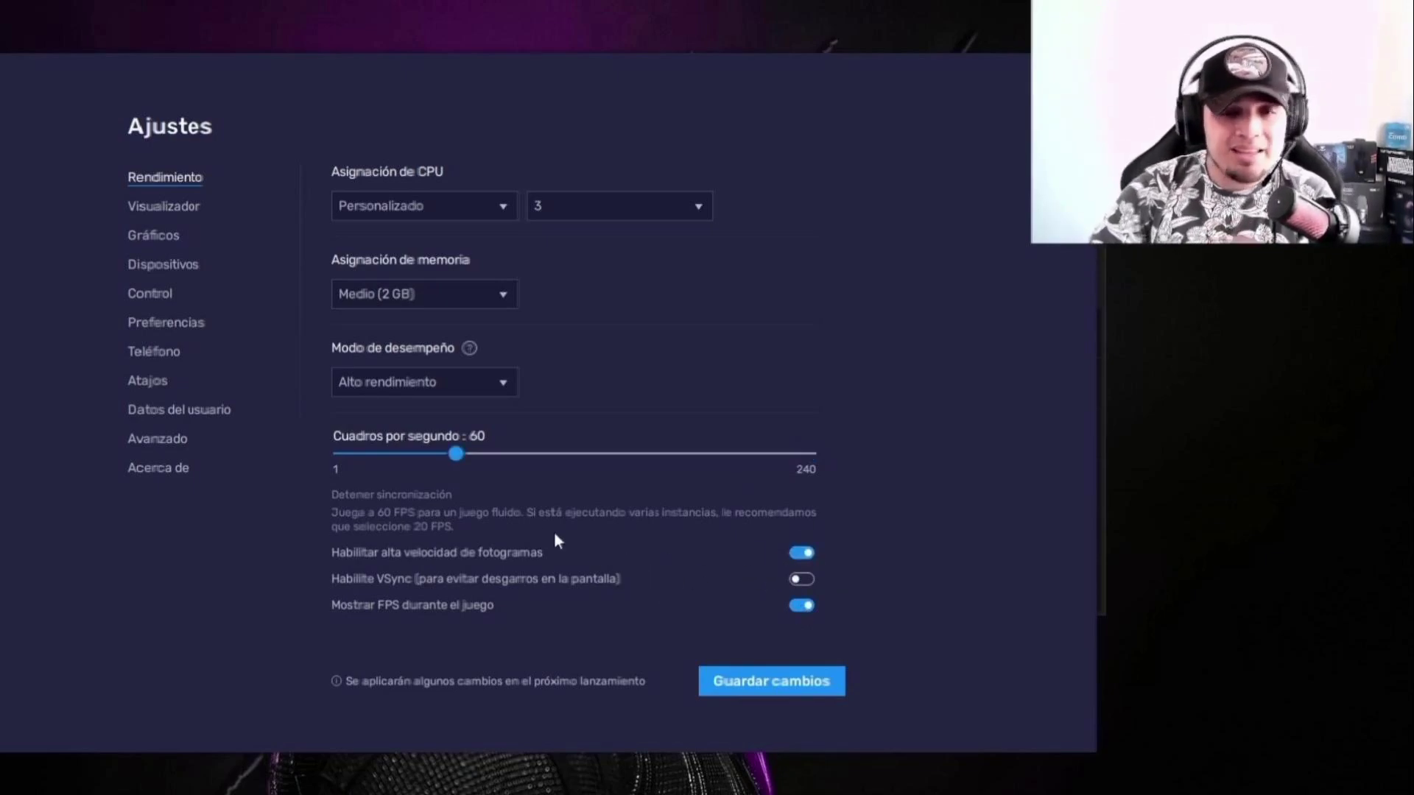
pyautogui.moveTo(458, 455); pyautogui.dragTo(529, 475)
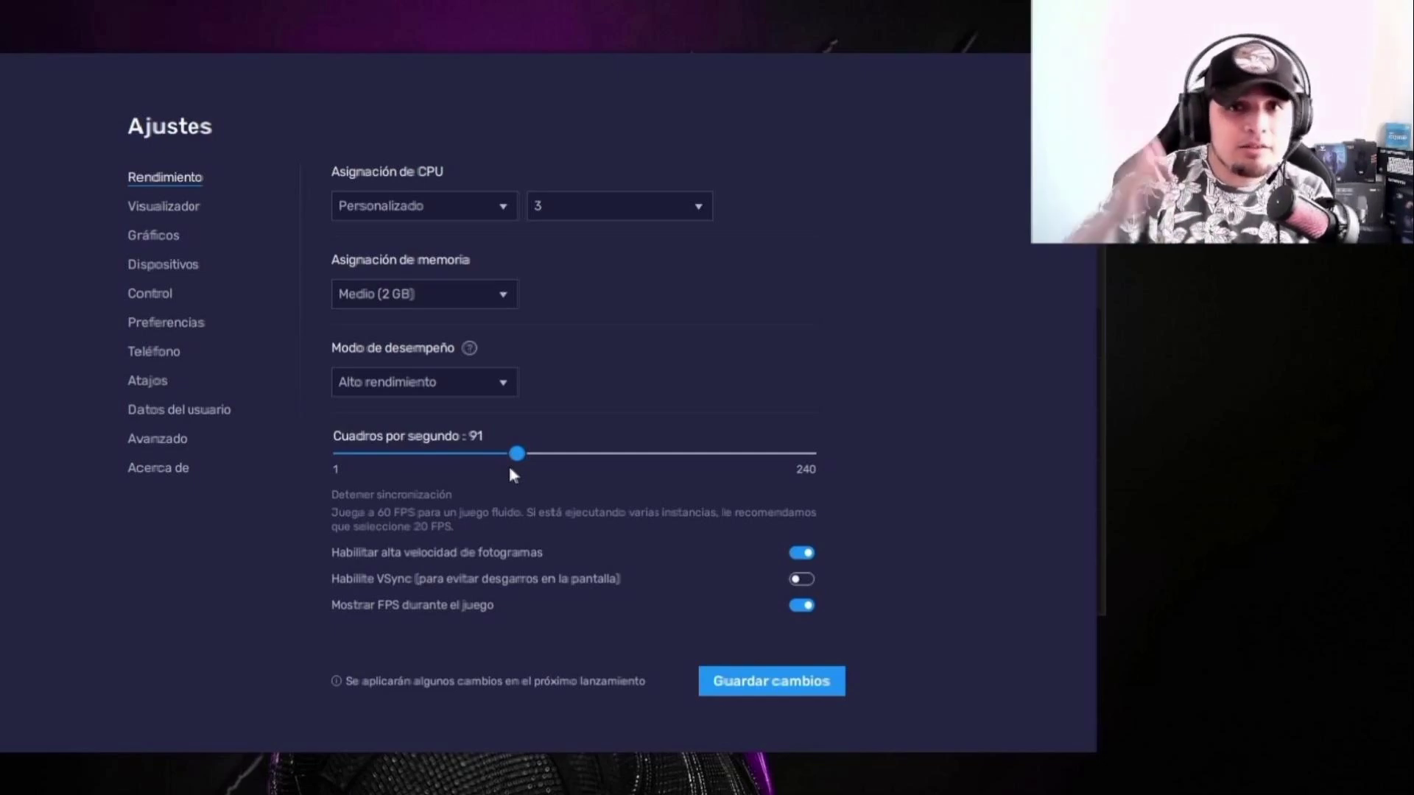
pyautogui.click(756, 684)
pyautogui.click(615, 458)
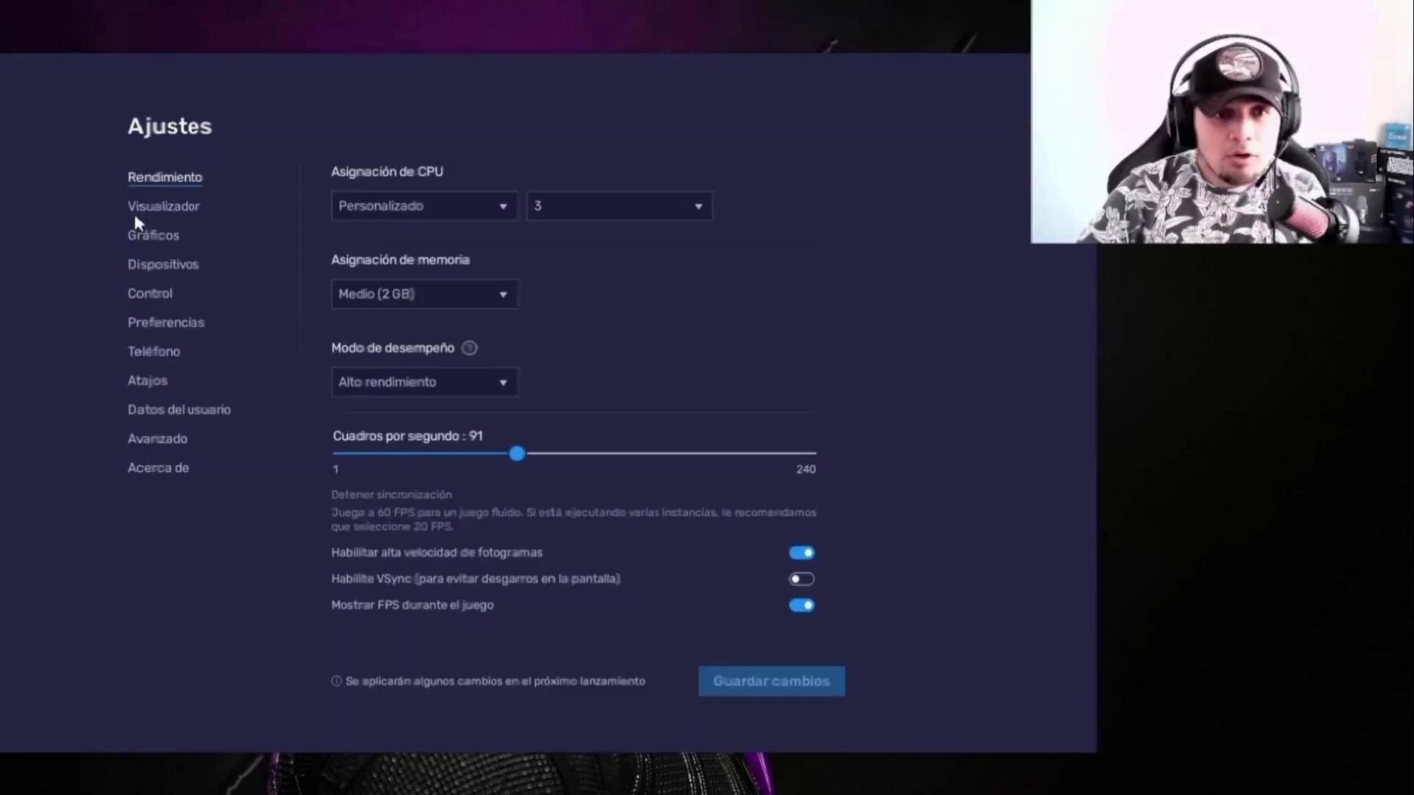
# Step: Add and select a custom 900 x 600 display resolution
pyautogui.click(147, 208)
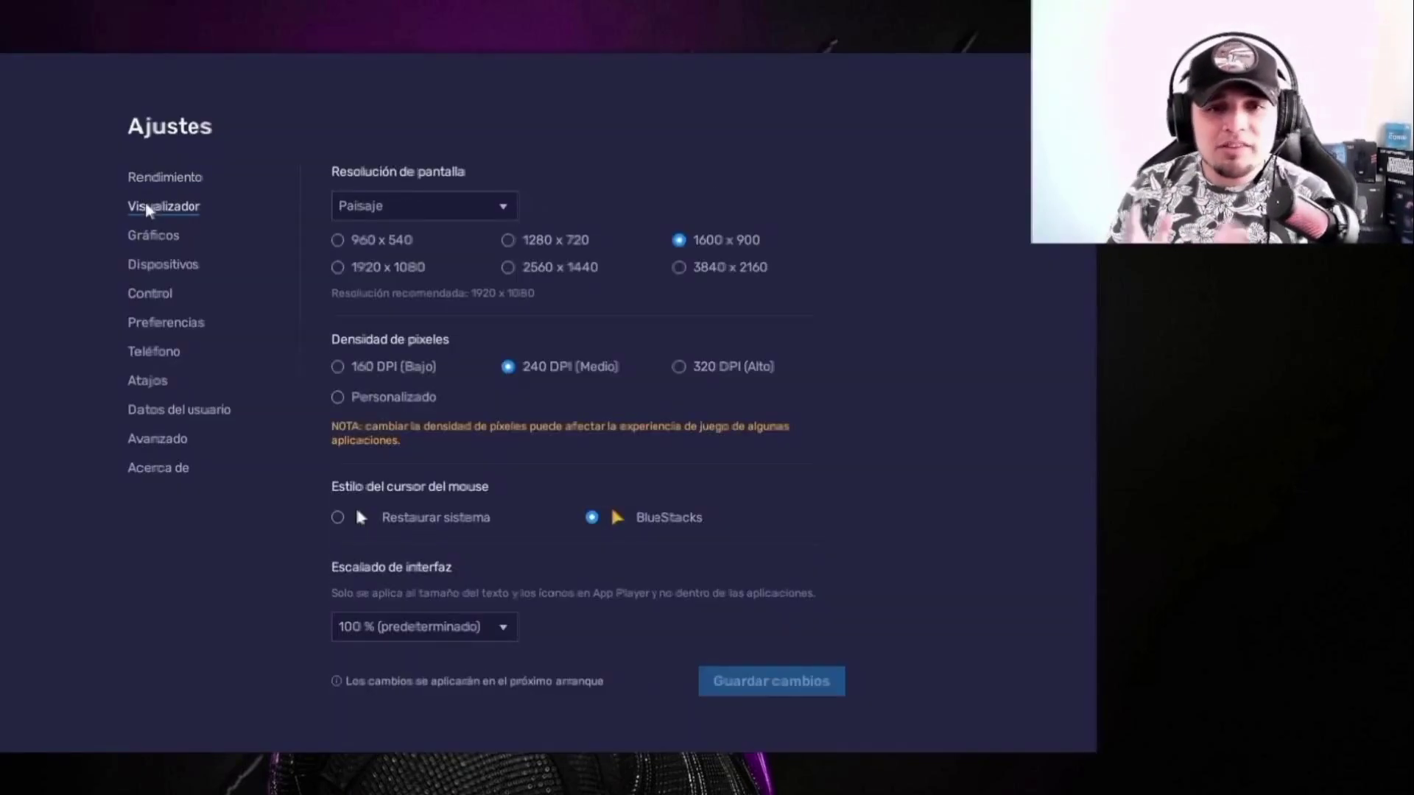
pyautogui.click(507, 241)
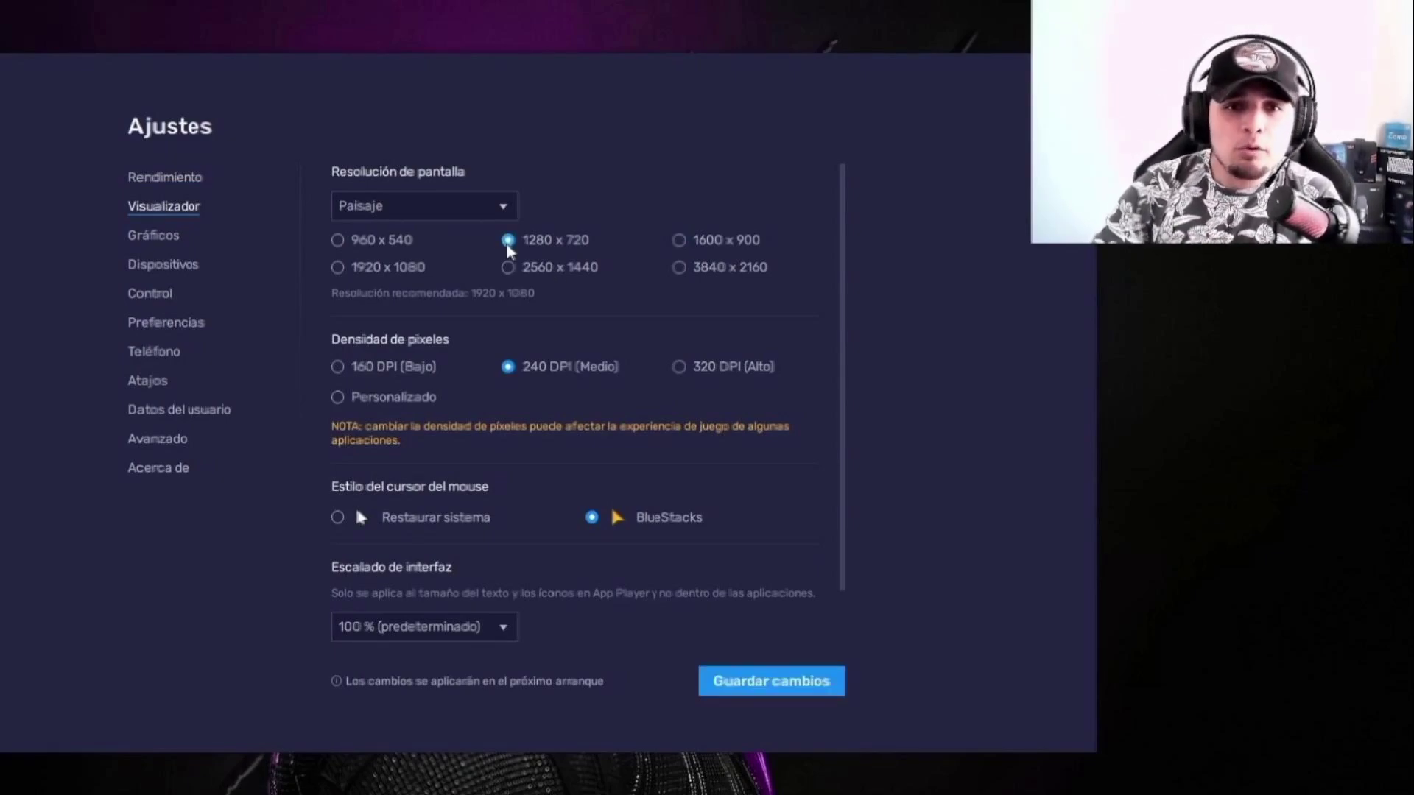
pyautogui.click(457, 206)
pyautogui.click(387, 324)
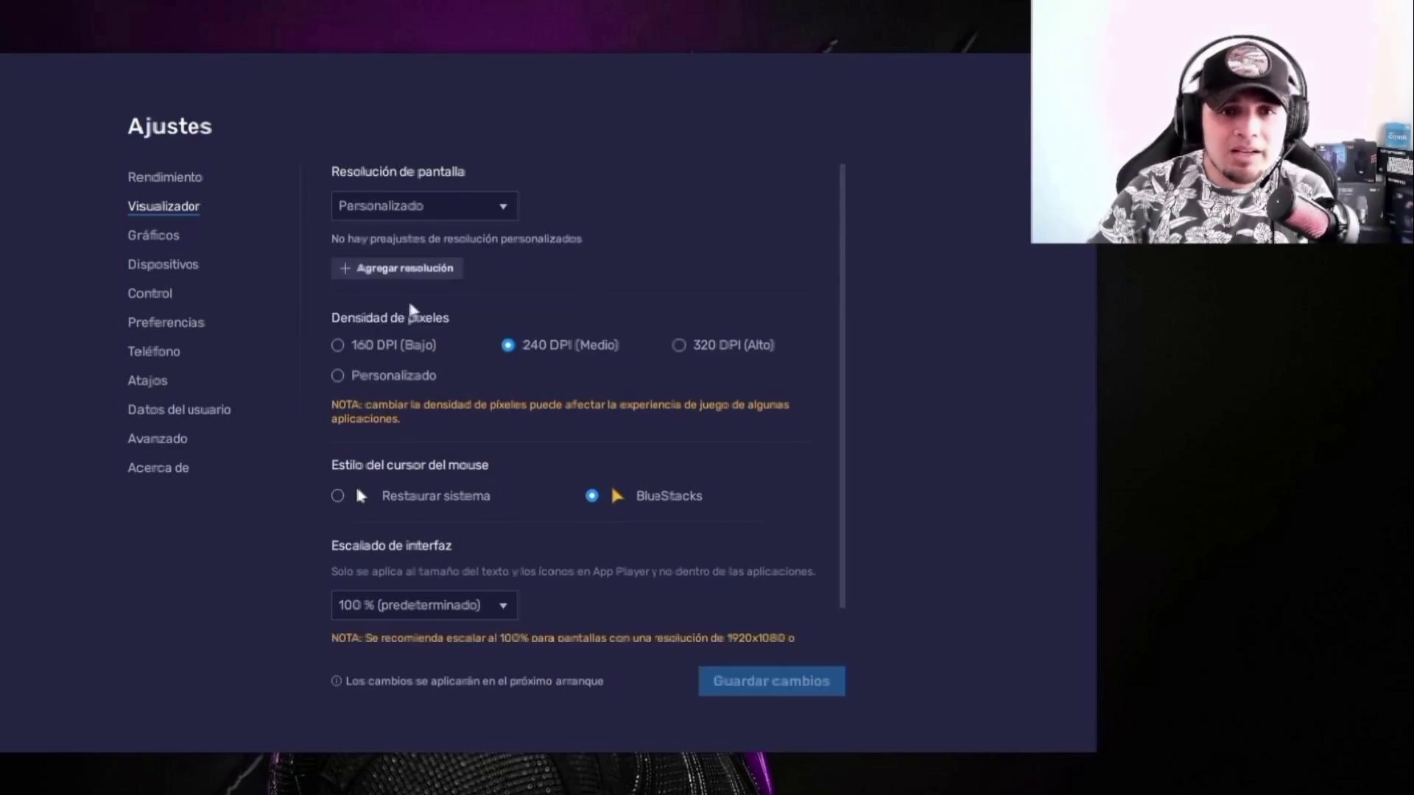
pyautogui.click(347, 272)
pyautogui.click(469, 295)
pyautogui.doubleClick(469, 295)
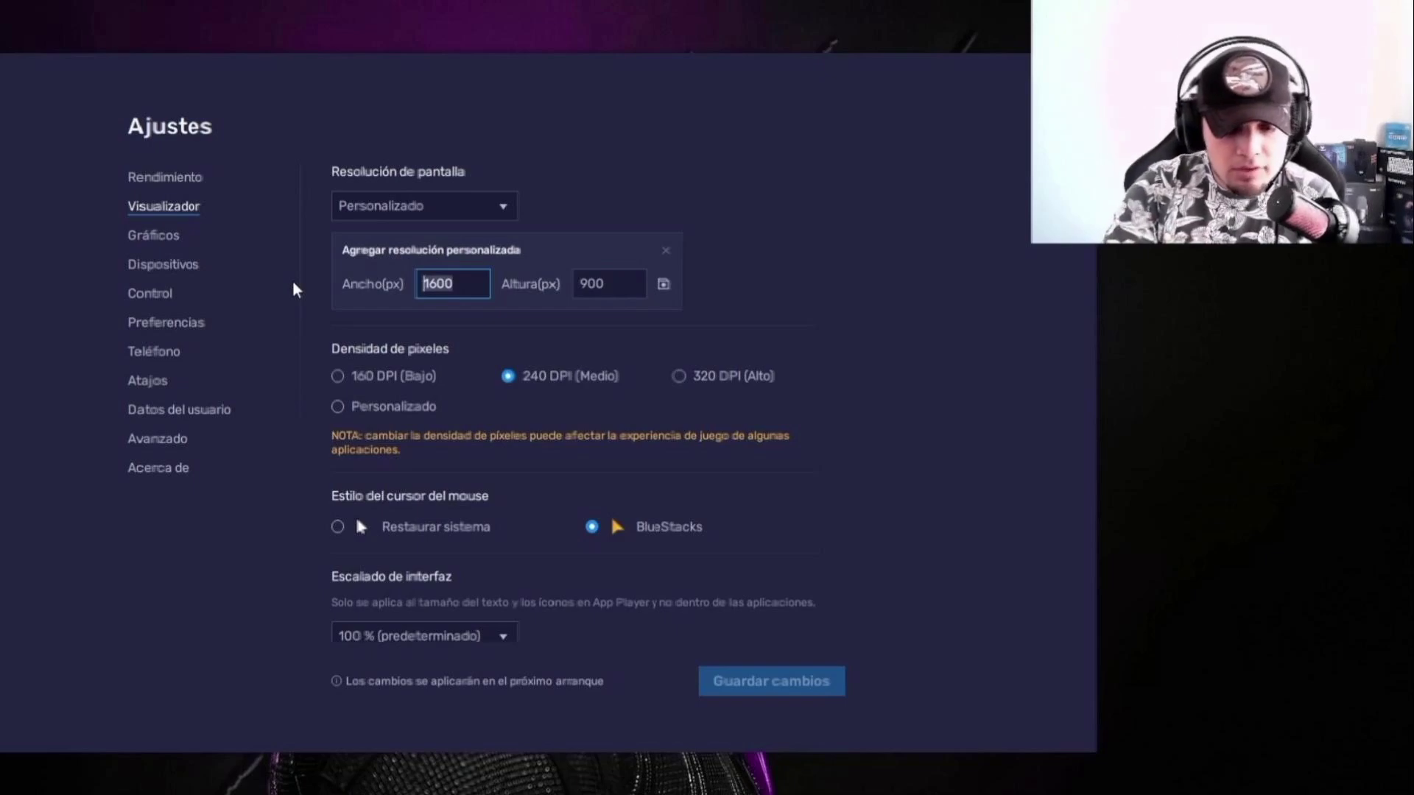
pyautogui.write('900')
pyautogui.doubleClick(592, 284)
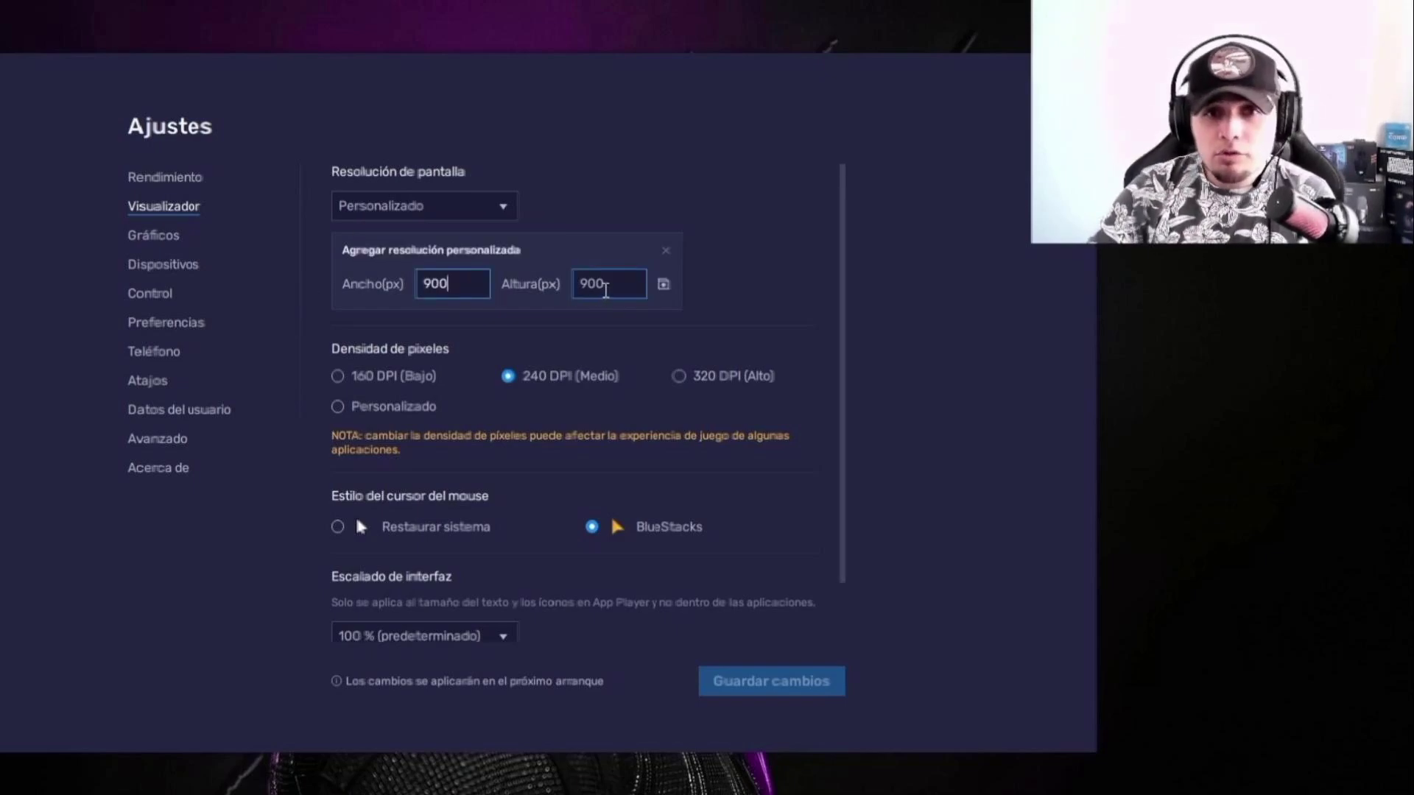
pyautogui.write('600')
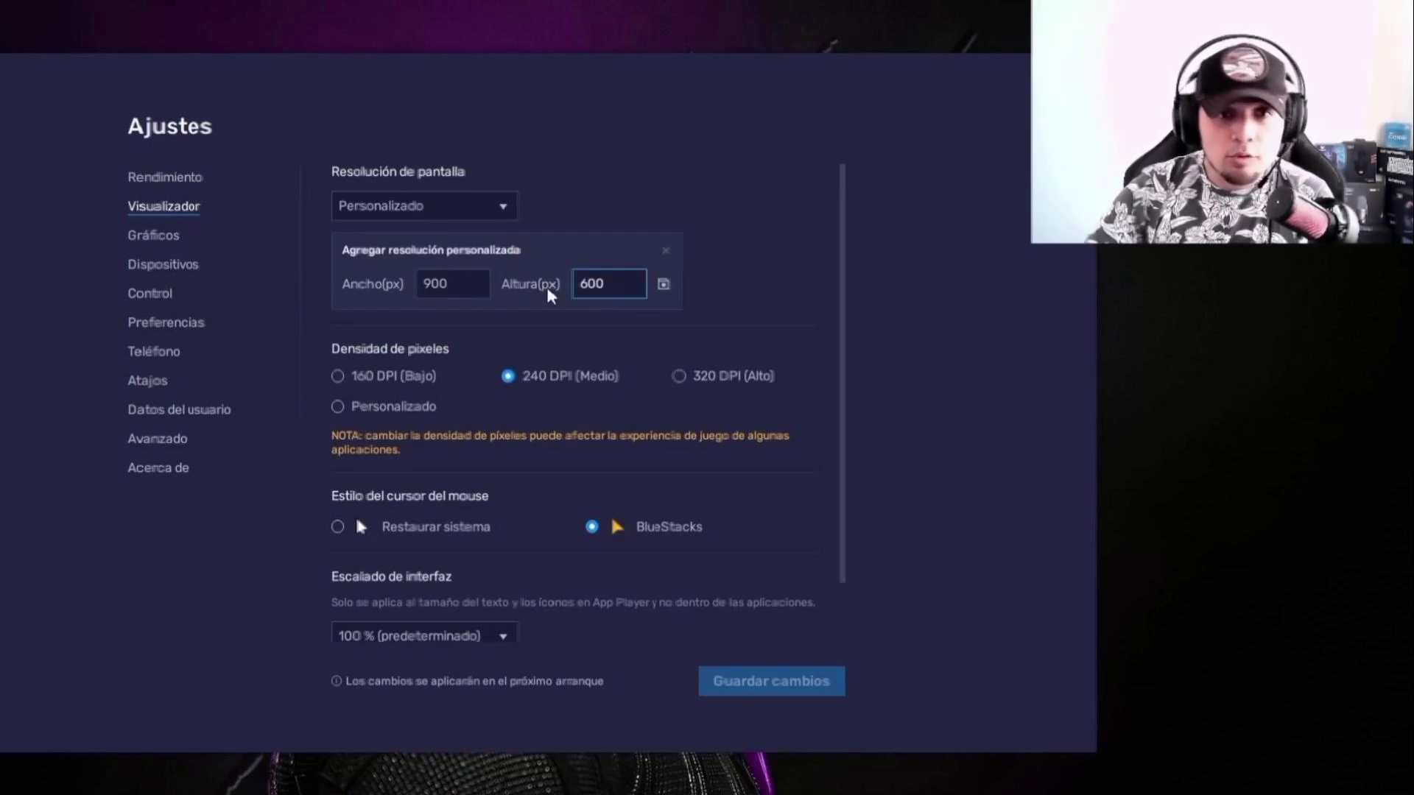
pyautogui.click(663, 284)
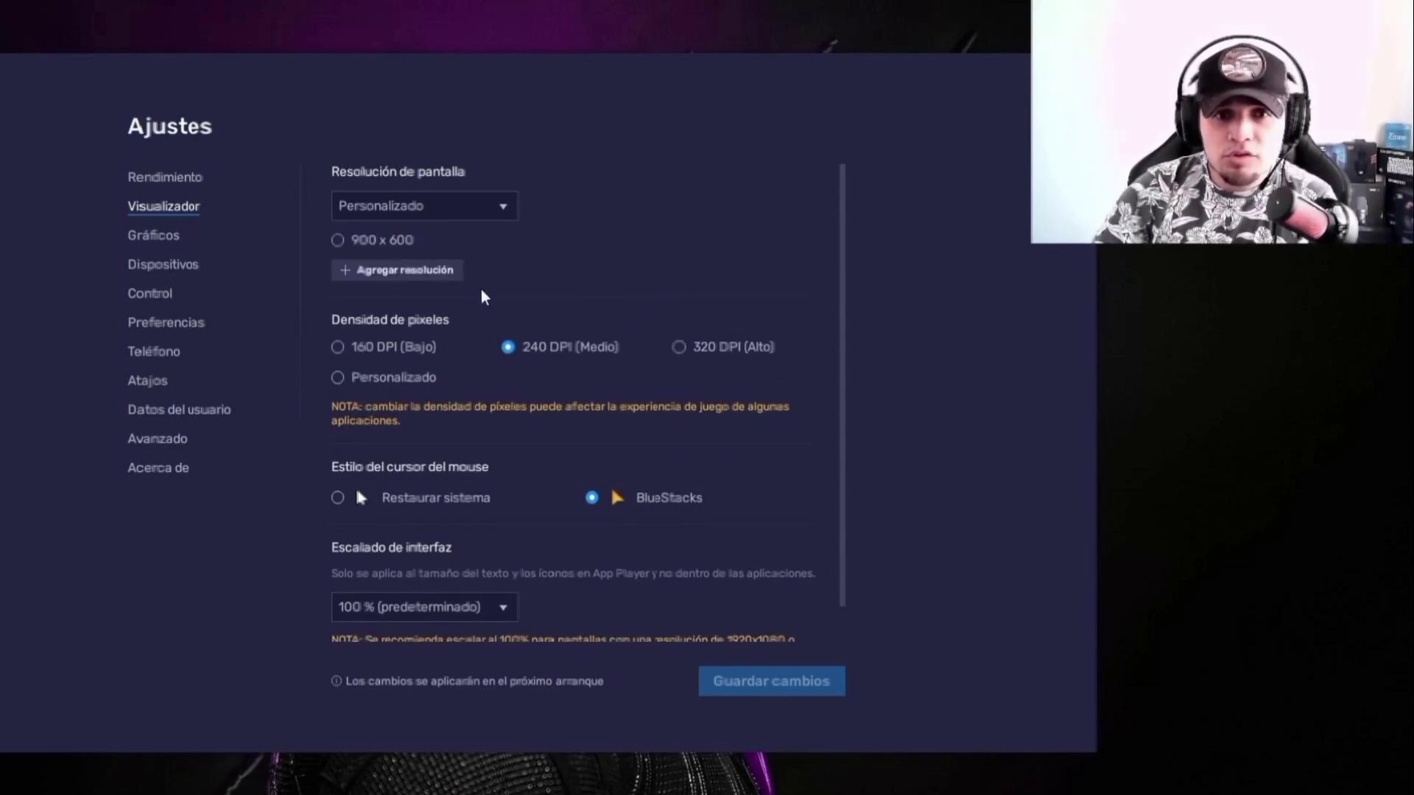
pyautogui.click(339, 242)
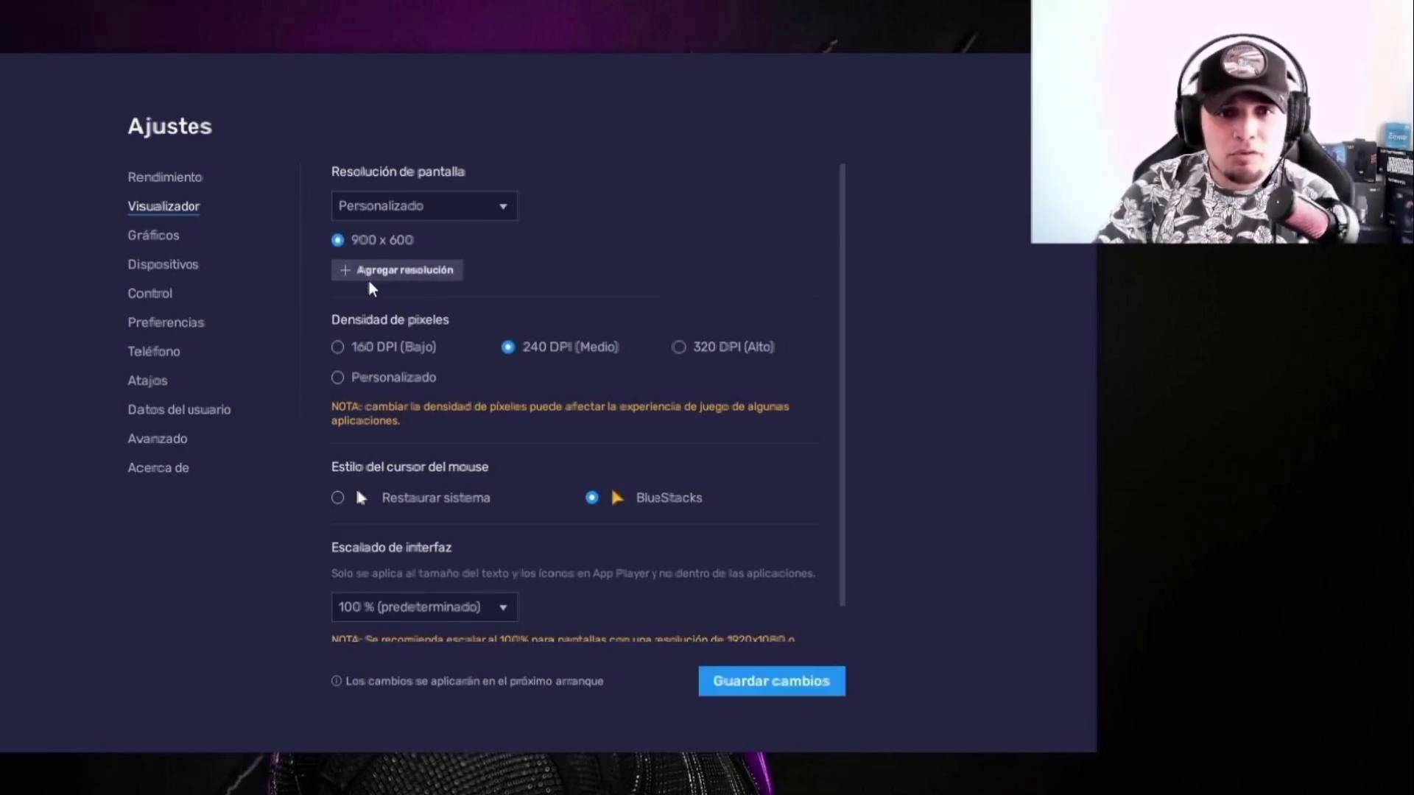
# Step: Switch to landscape 1280 x 720 at 320 DPI, save, and restart BlueStacks
pyautogui.click(412, 206)
pyautogui.click(372, 239)
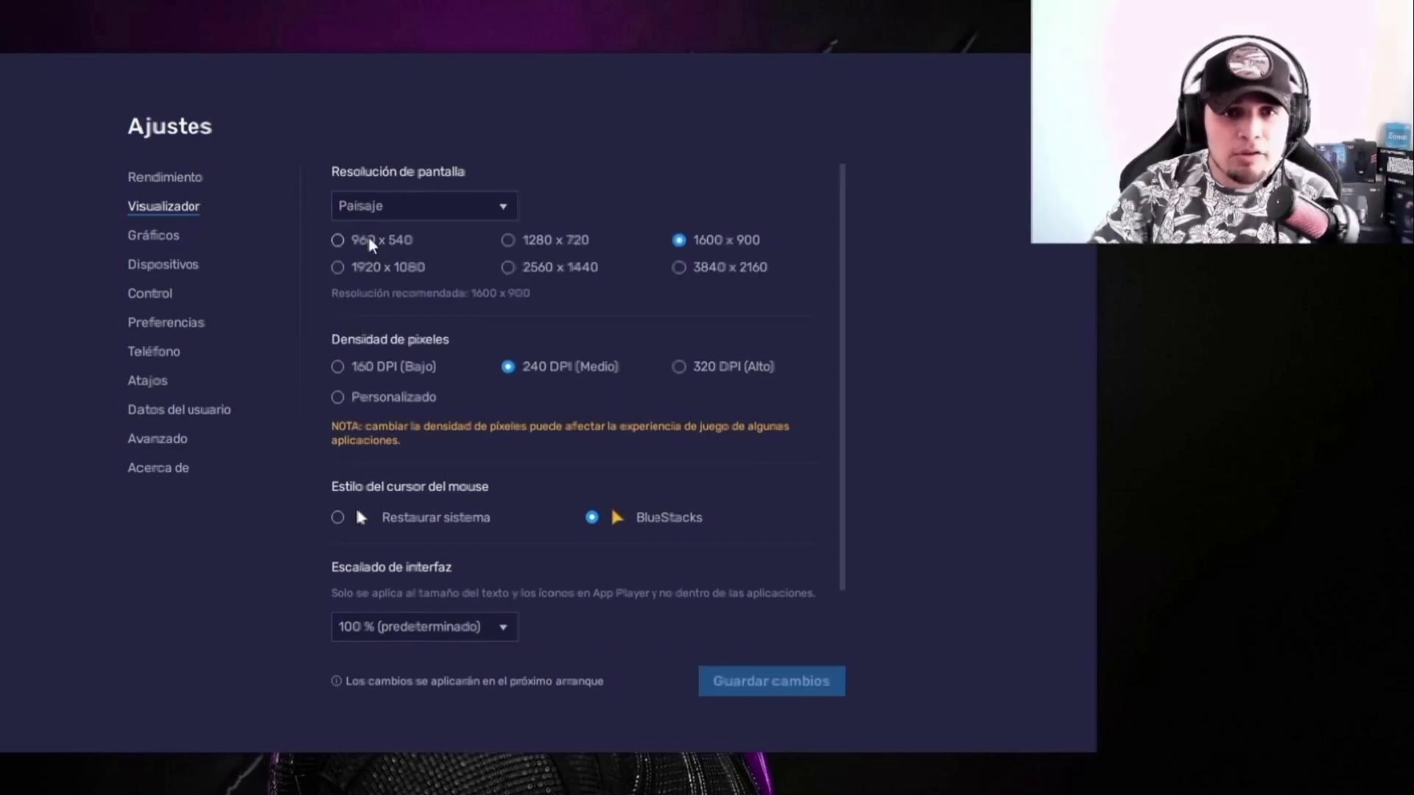
pyautogui.click(508, 240)
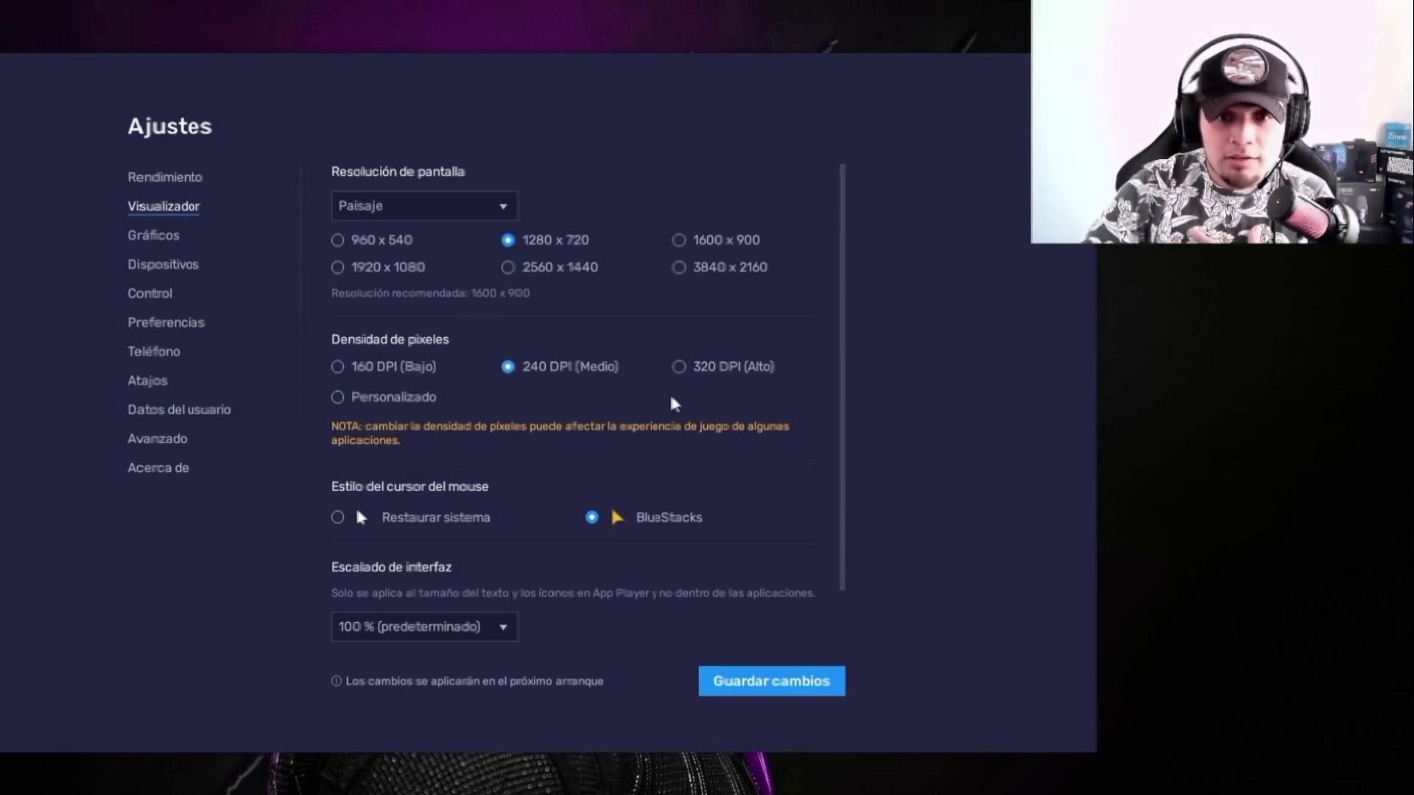
pyautogui.click(679, 366)
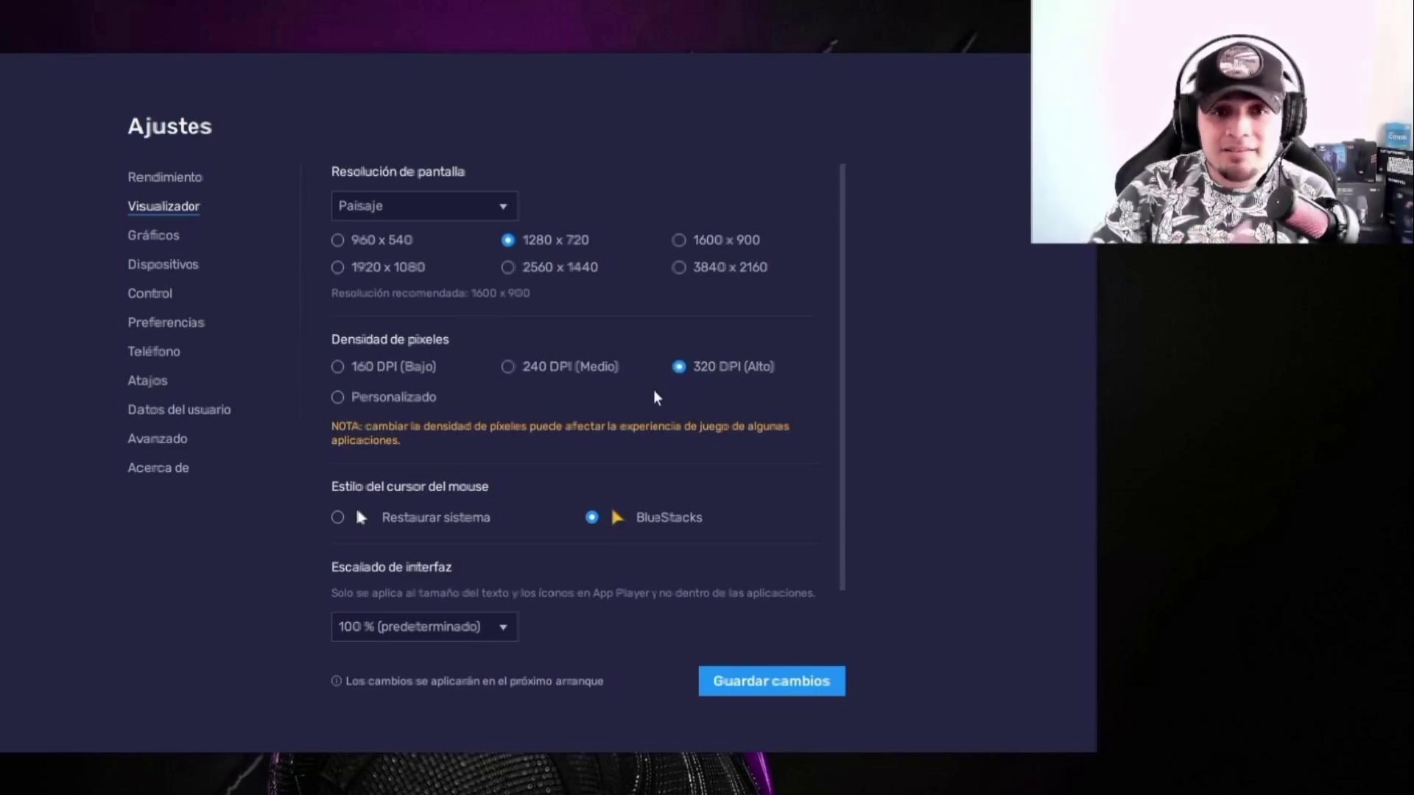
pyautogui.click(773, 677)
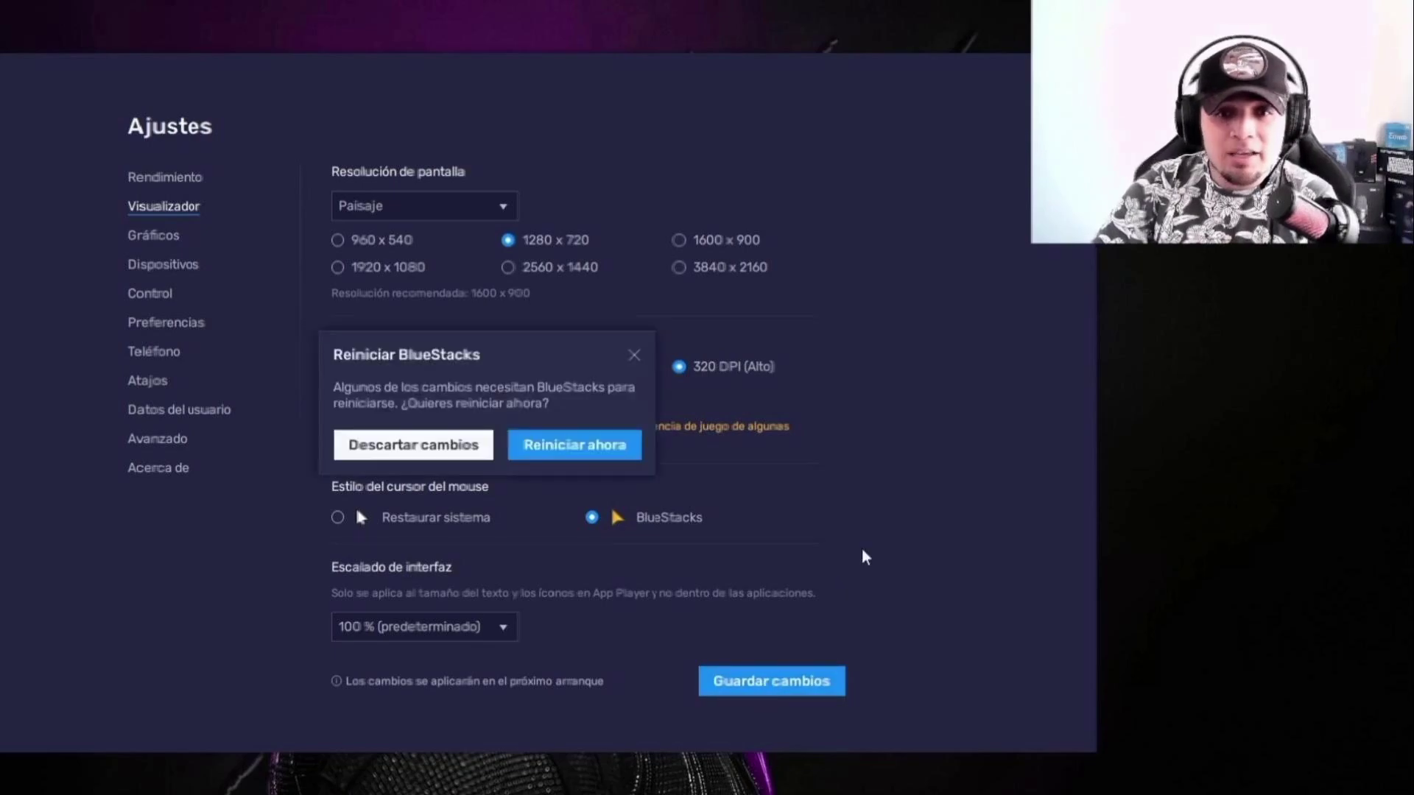
pyautogui.click(574, 457)
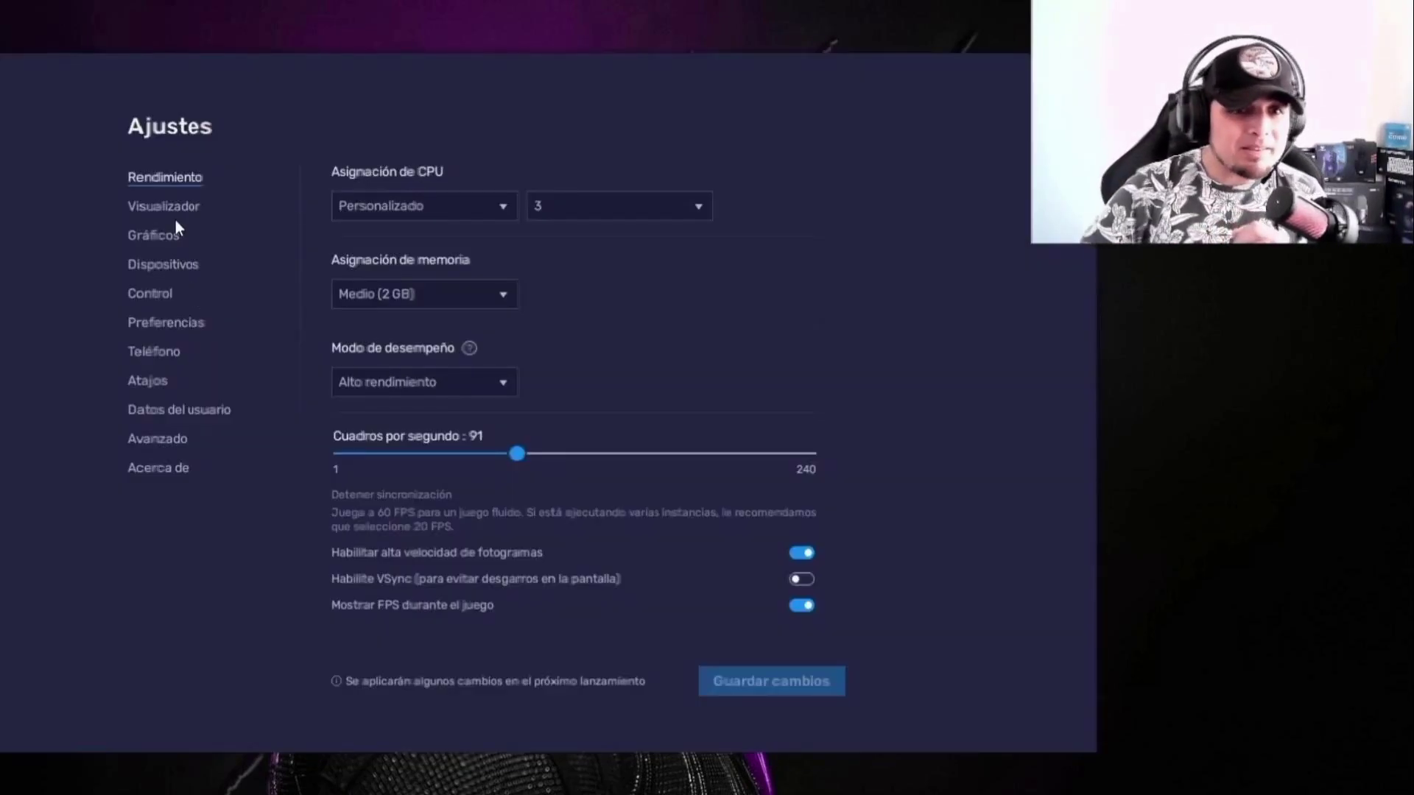
pyautogui.click(159, 237)
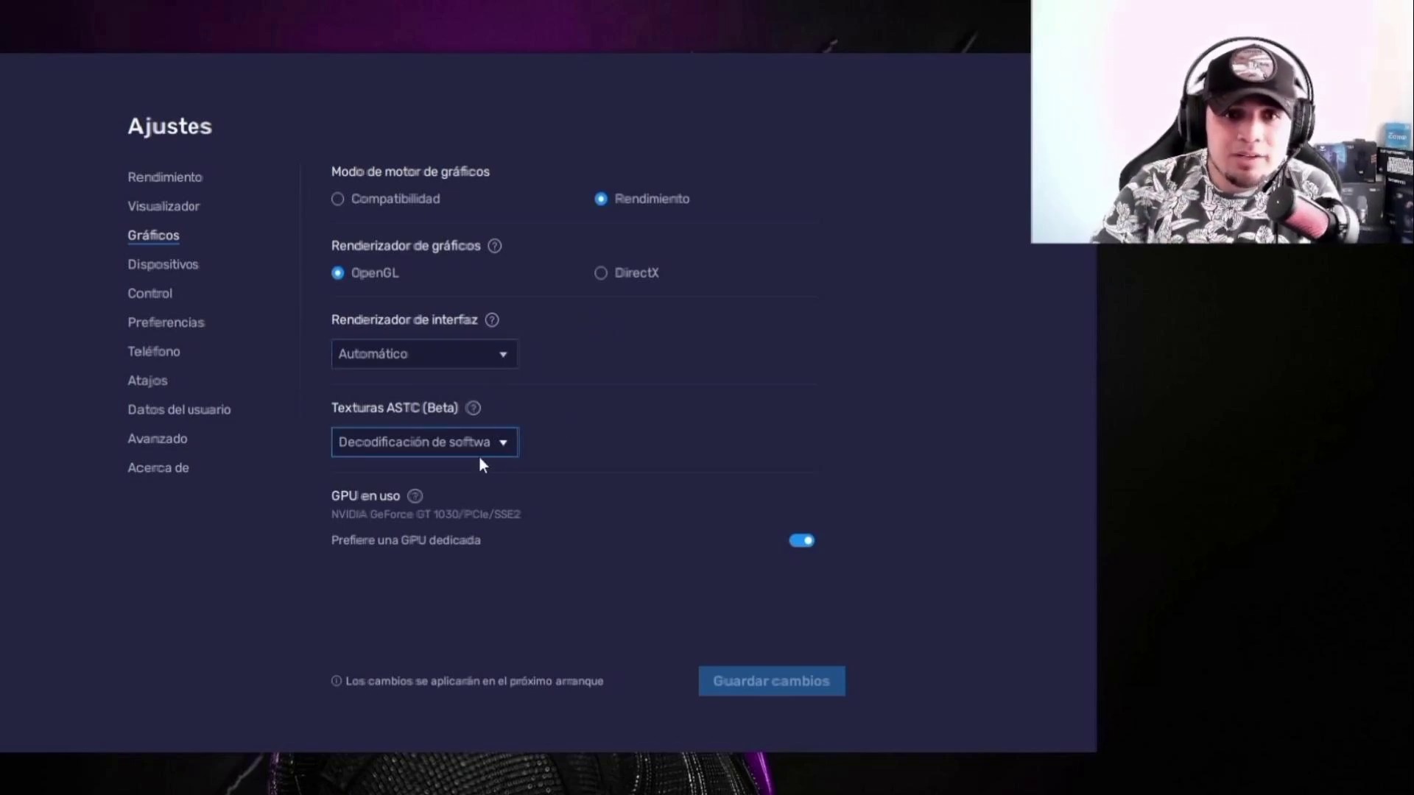
# Step: Set ASTC Textures to Disabled, save the graphics settings, and go to the Devices page
pyautogui.click(499, 442)
pyautogui.click(407, 473)
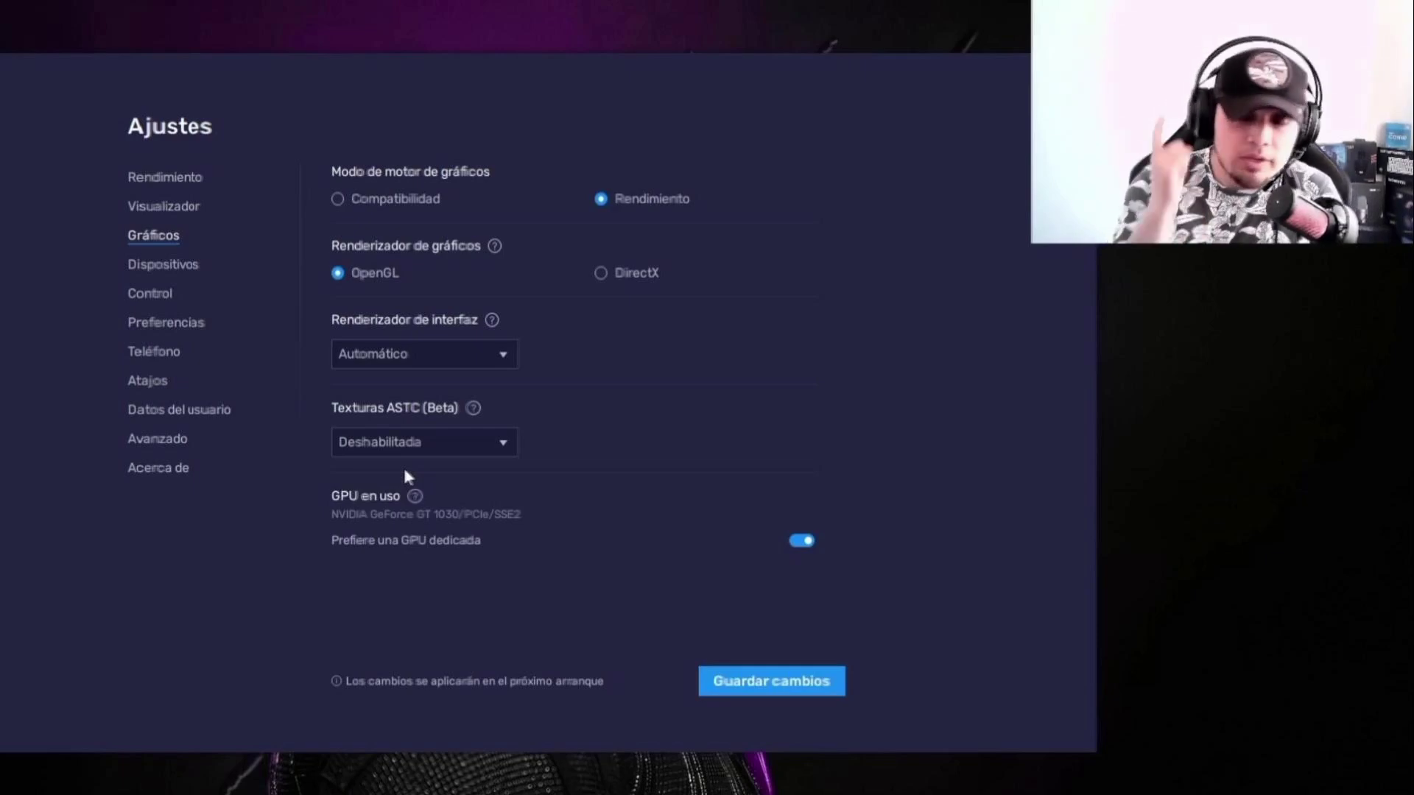
pyautogui.click(757, 678)
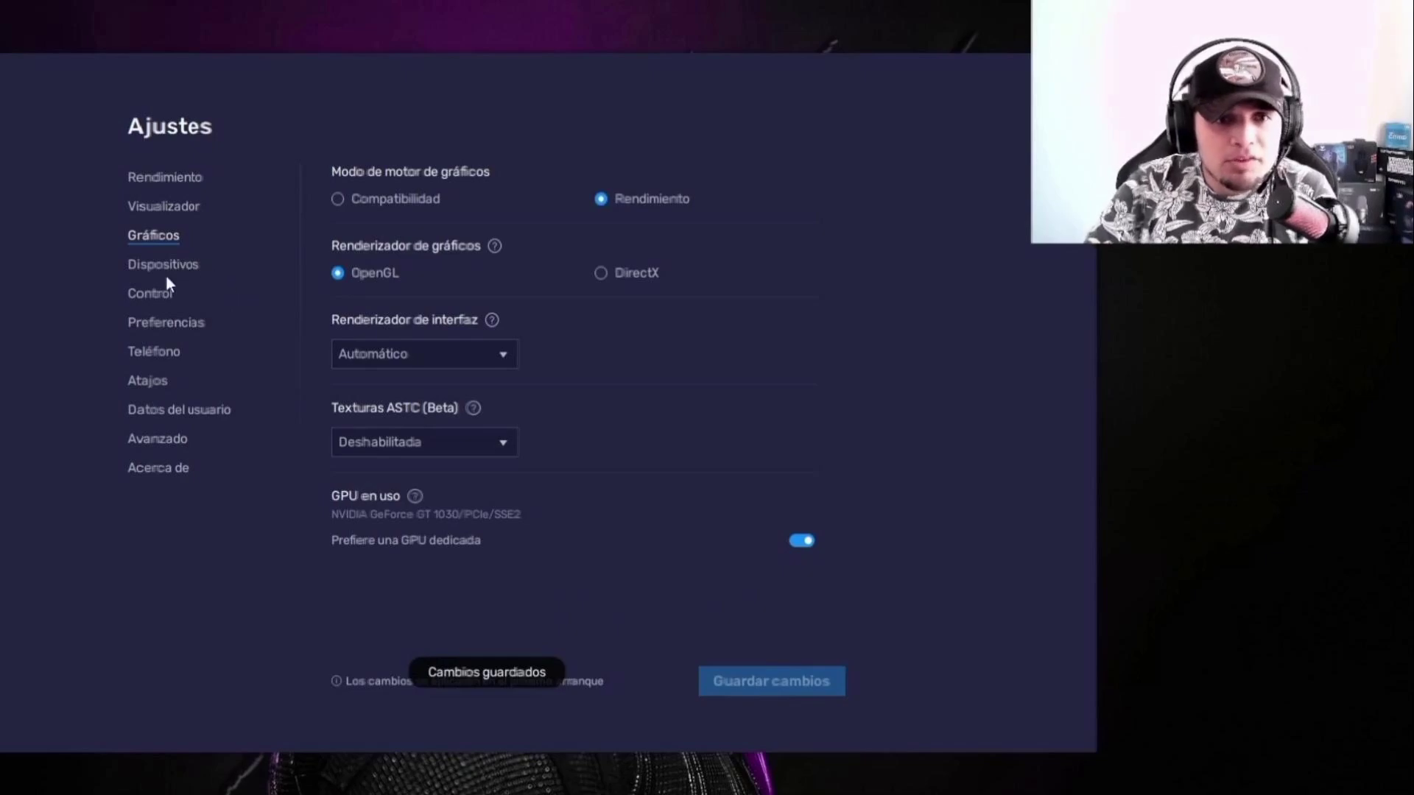
pyautogui.click(193, 268)
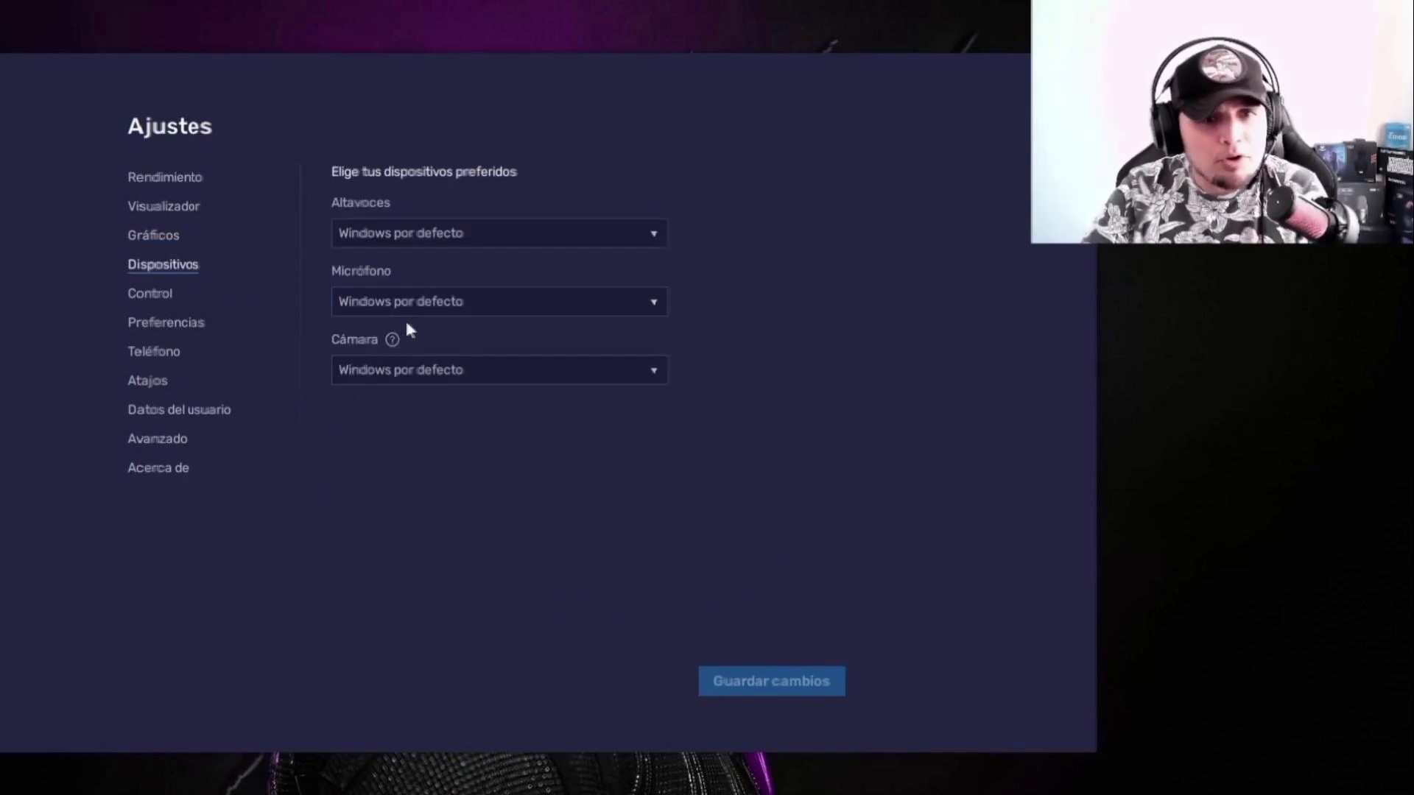
# Step: Select the fifine microphone as the input device and save
pyautogui.click(440, 305)
pyautogui.click(440, 362)
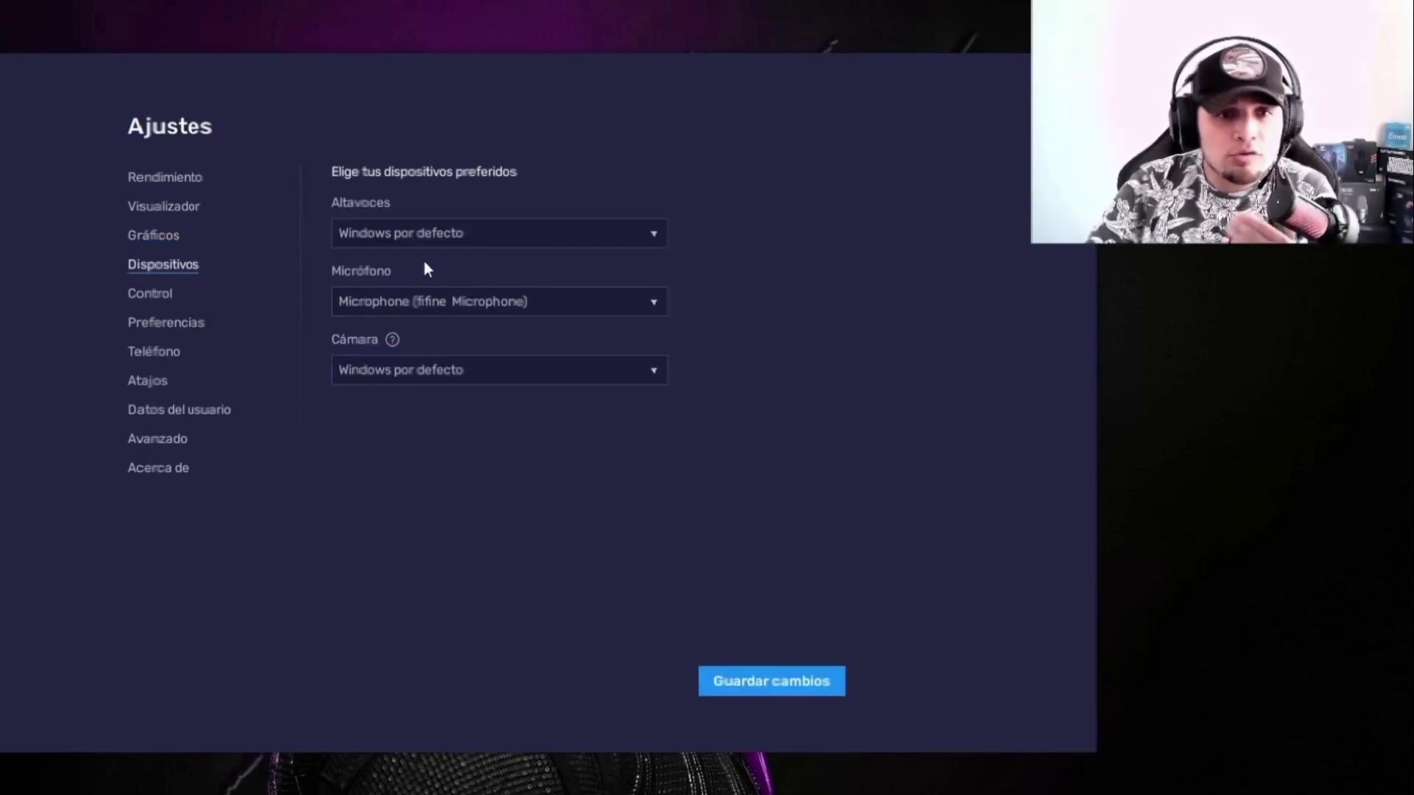
pyautogui.click(796, 677)
# Step: In Preferences, turn off in-game ads and desktop notifications, save, and open the Phone profile choices
pyautogui.click(184, 298)
pyautogui.click(173, 324)
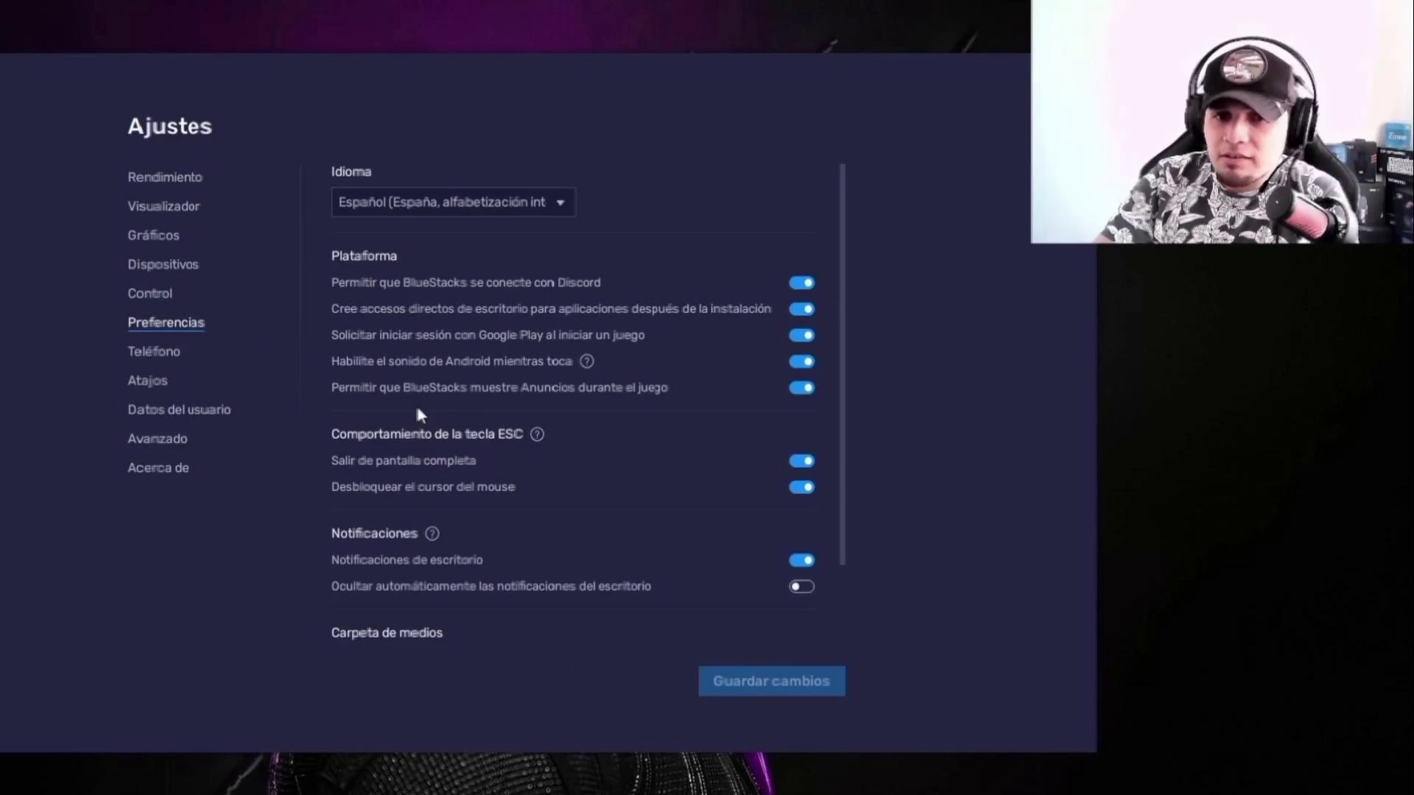
pyautogui.click(789, 389)
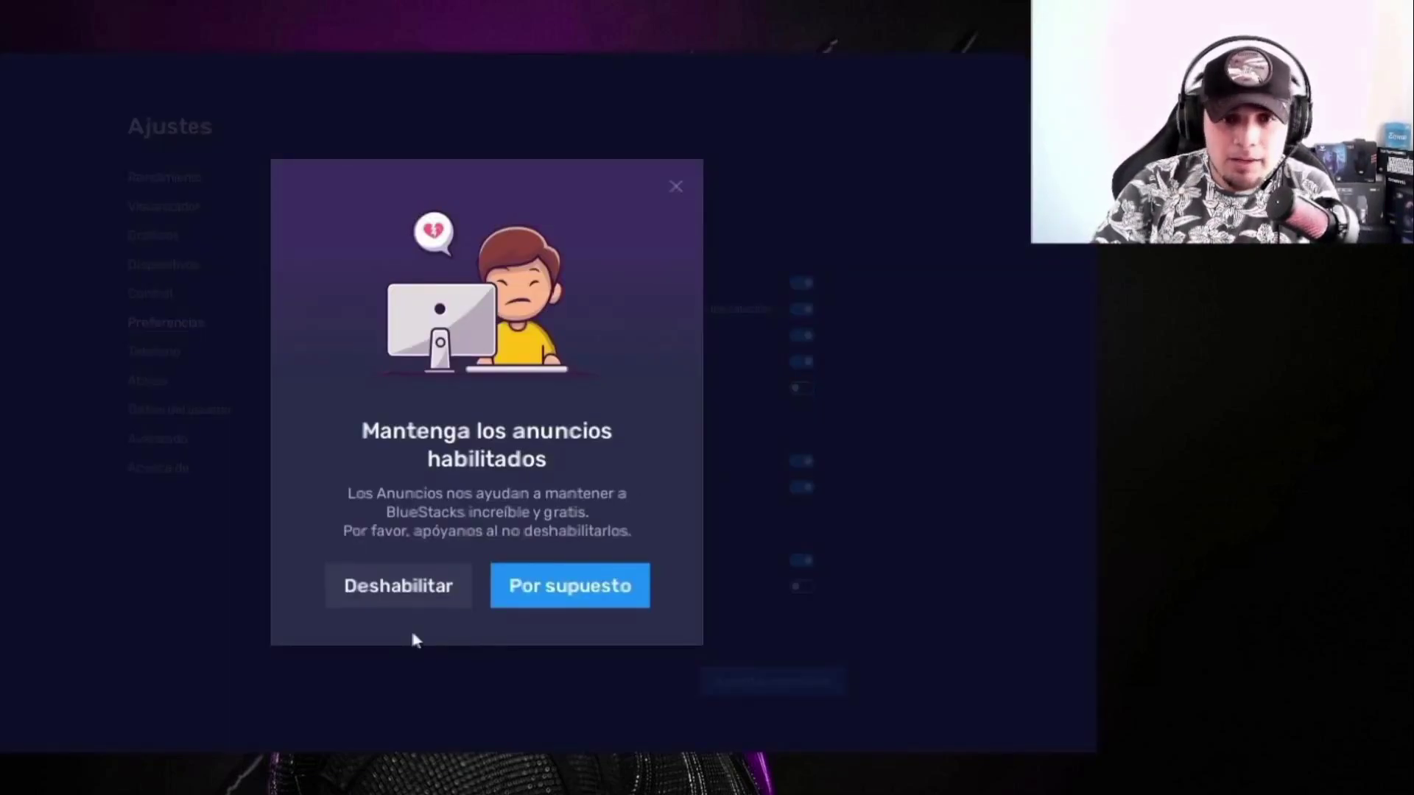
pyautogui.click(408, 593)
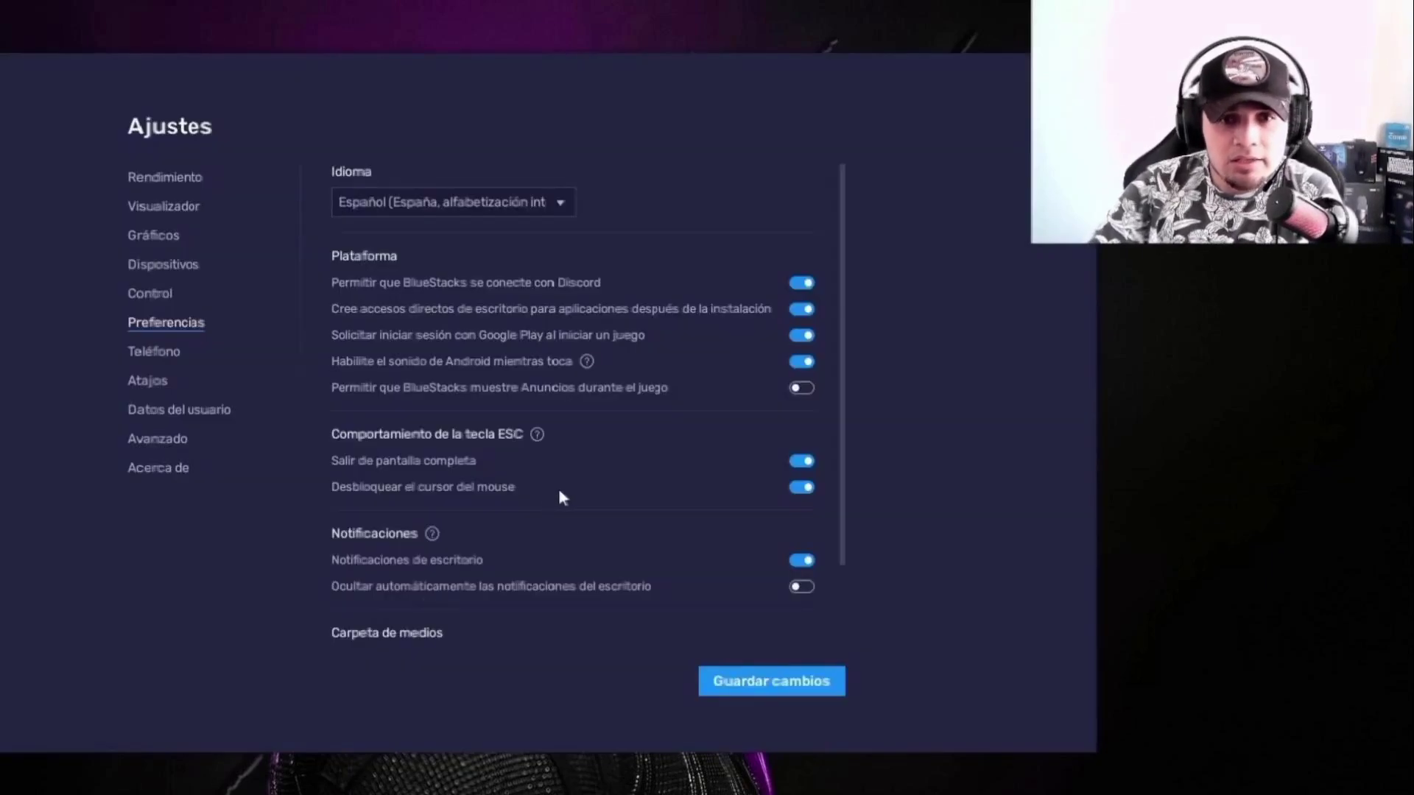
pyautogui.click(795, 563)
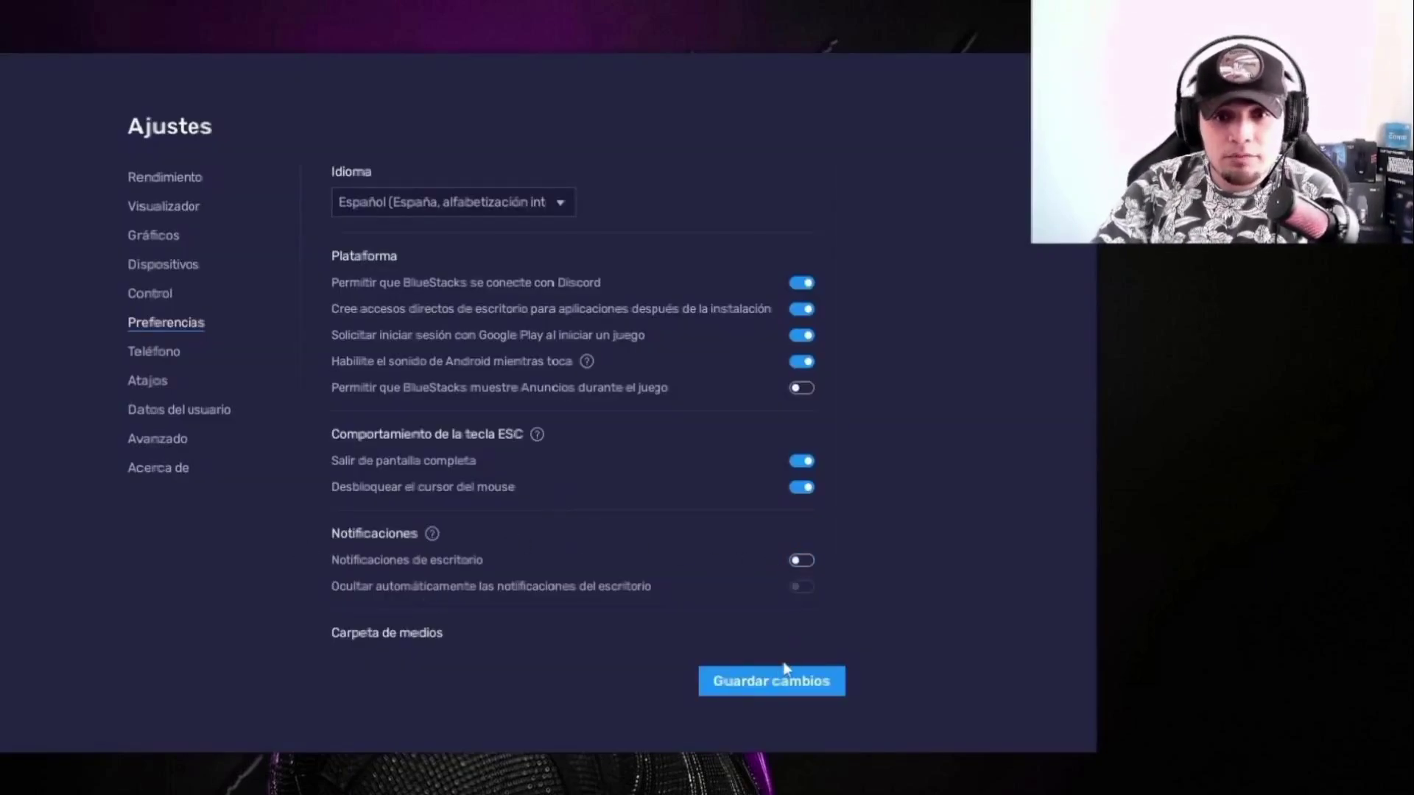
pyautogui.click(772, 684)
pyautogui.click(160, 354)
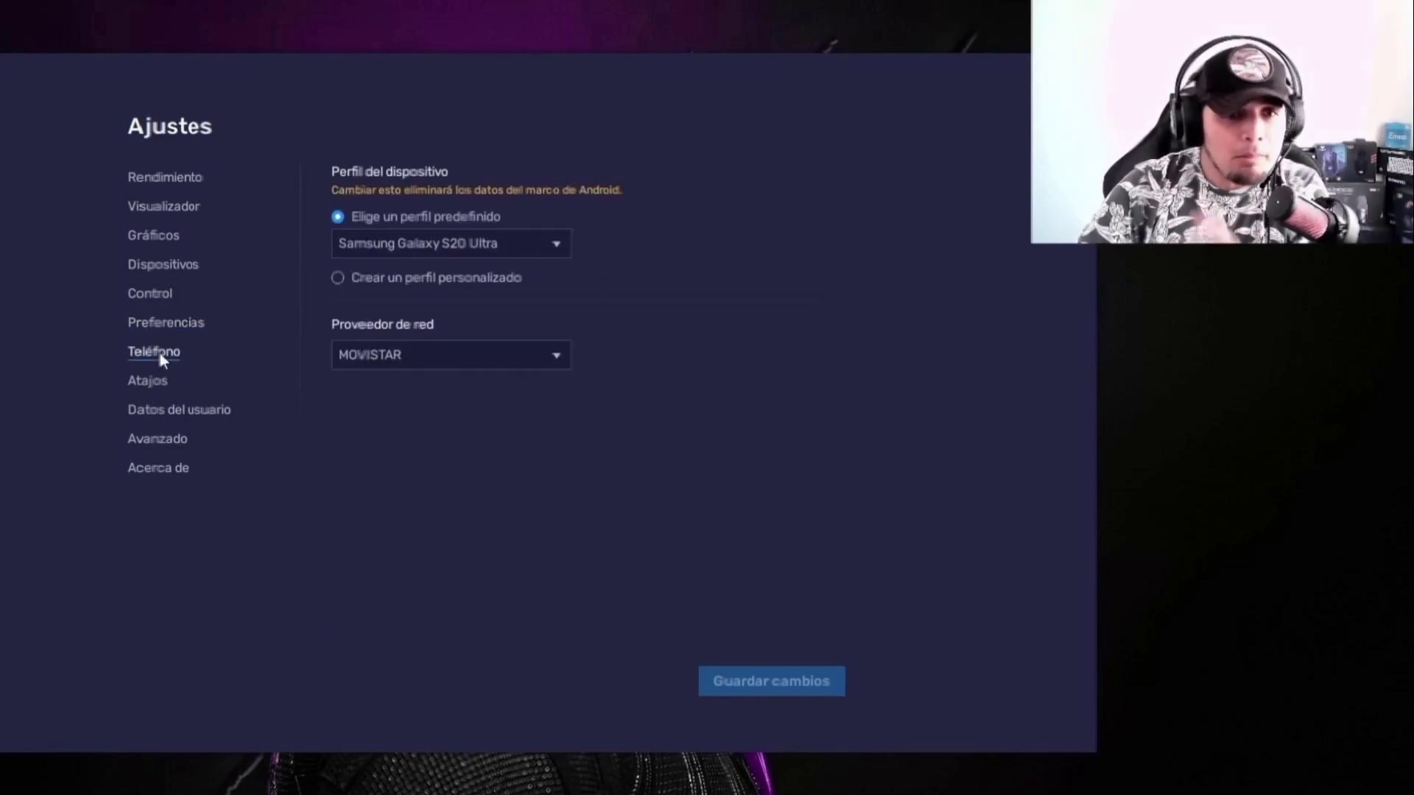
pyautogui.click(442, 244)
# Step: Switch the phone device profile to Asus ROG 2 and save it
pyautogui.scroll(10, 435, 319)
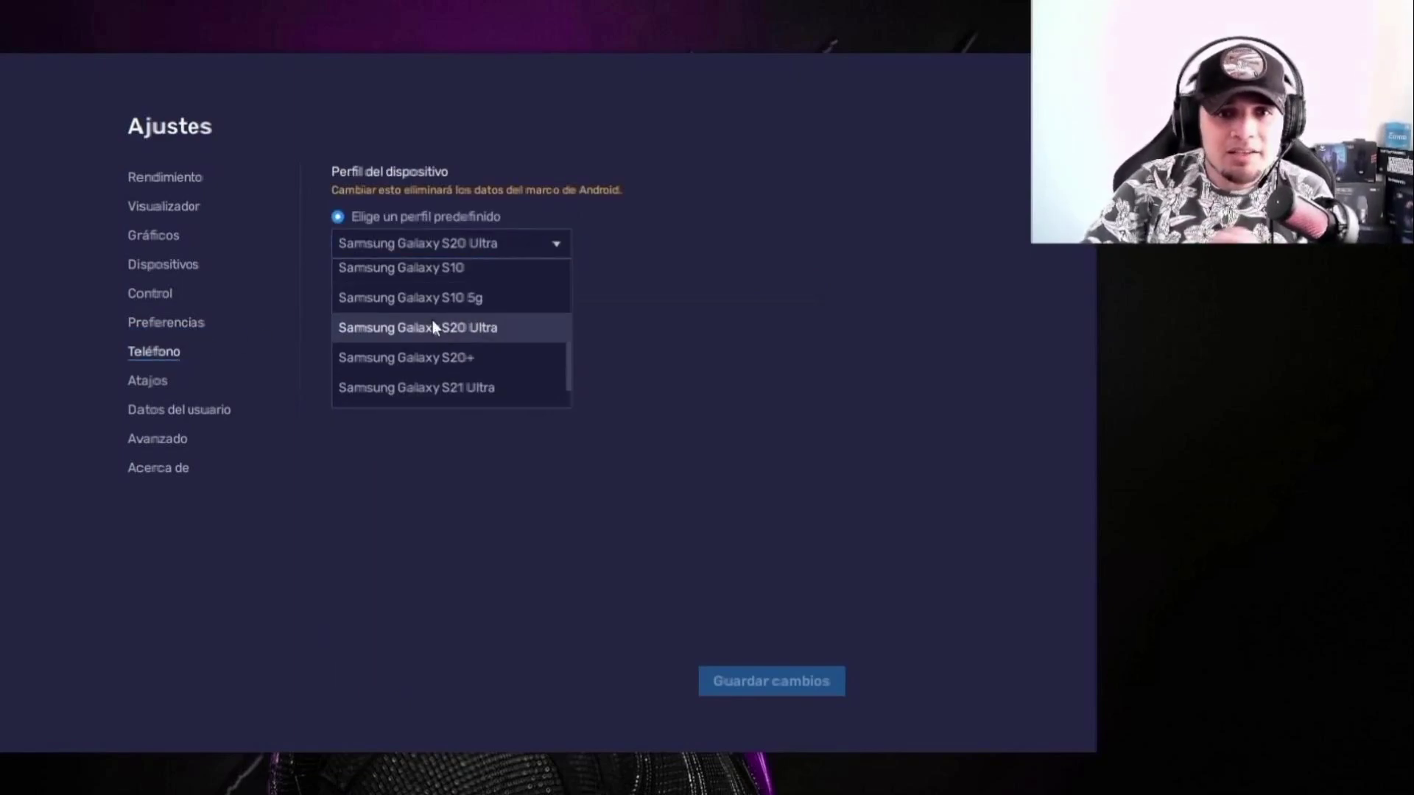
pyautogui.click(399, 284)
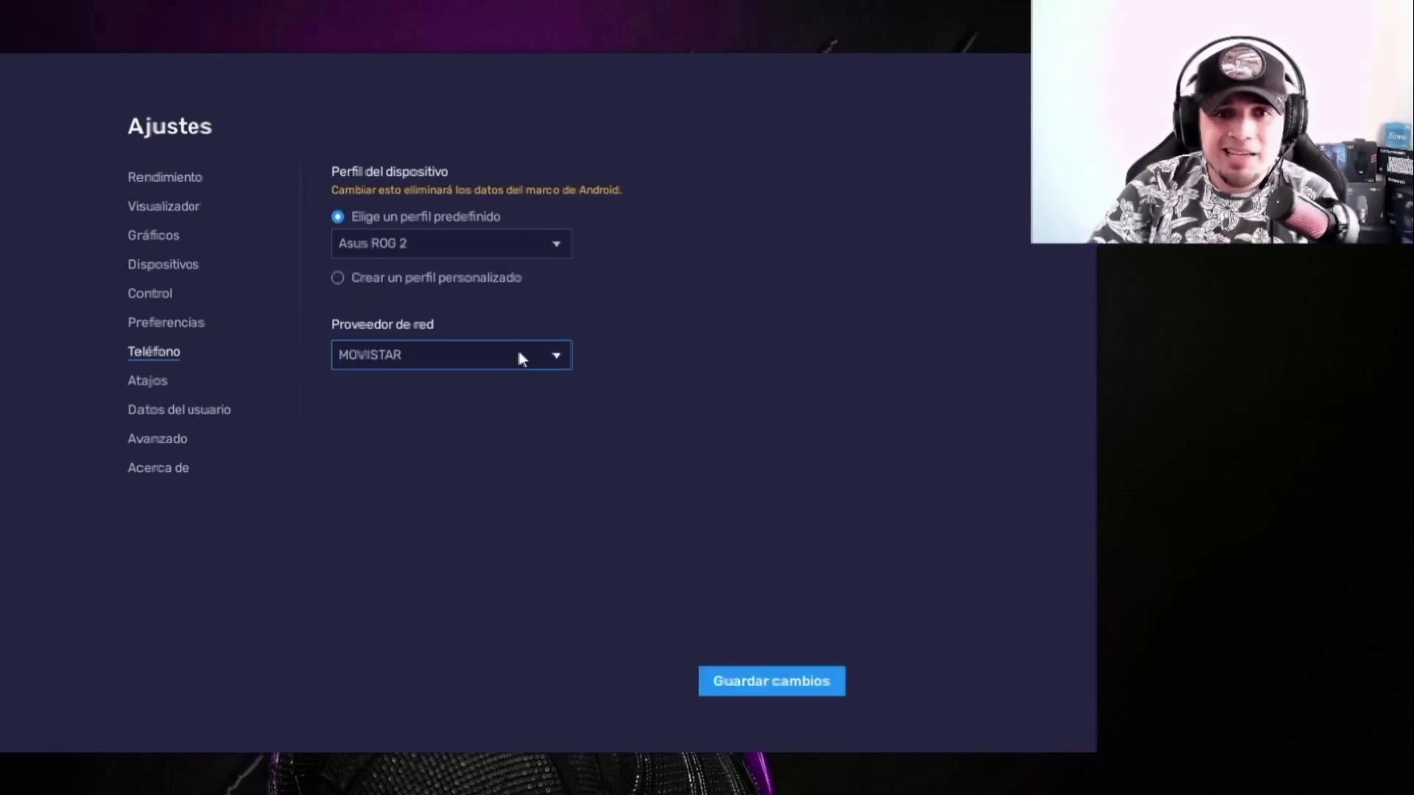
pyautogui.click(766, 684)
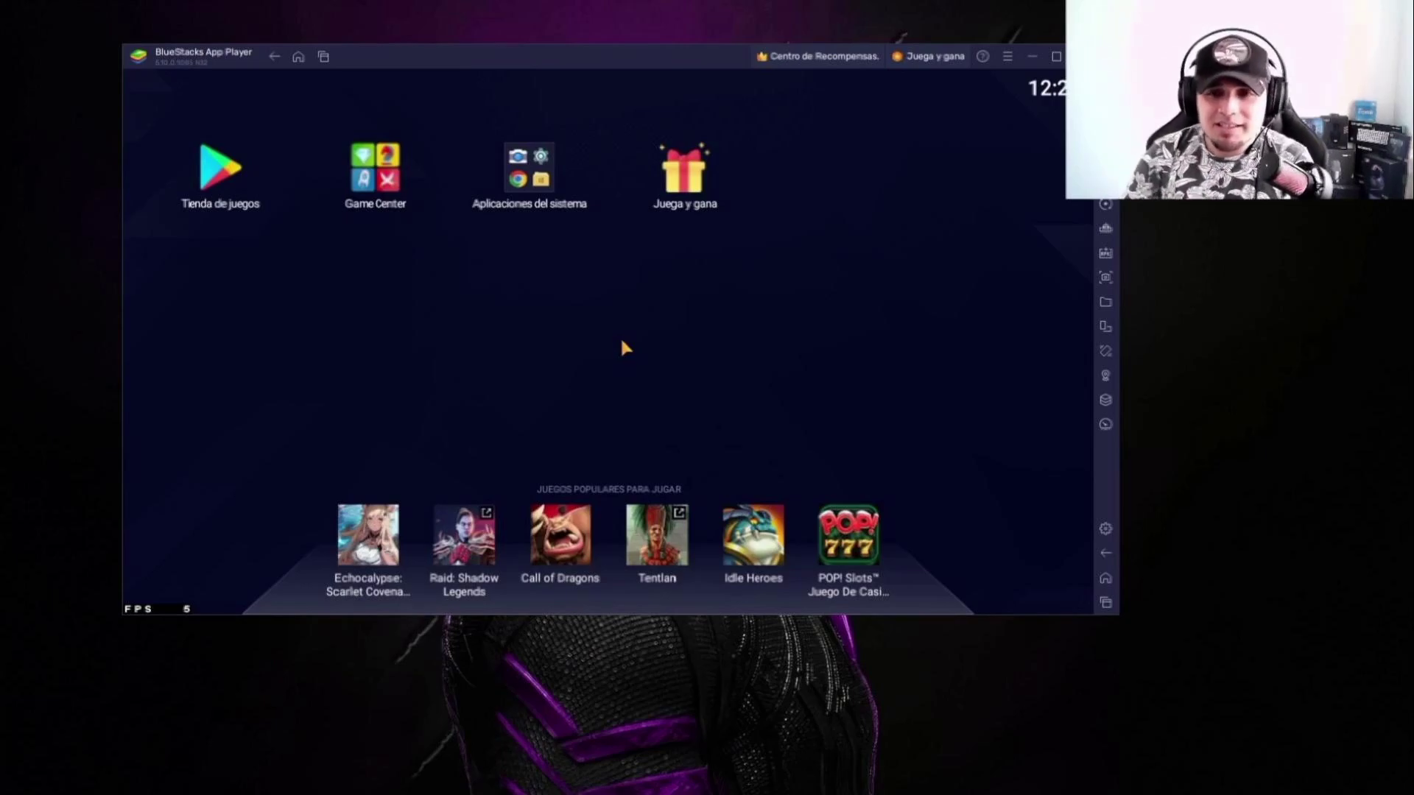
# Step: Install Hidden Settings_1.3.apk from Escritorio\Nueva carpeta and launch the Hidden Settings app
pyautogui.click(1105, 253)
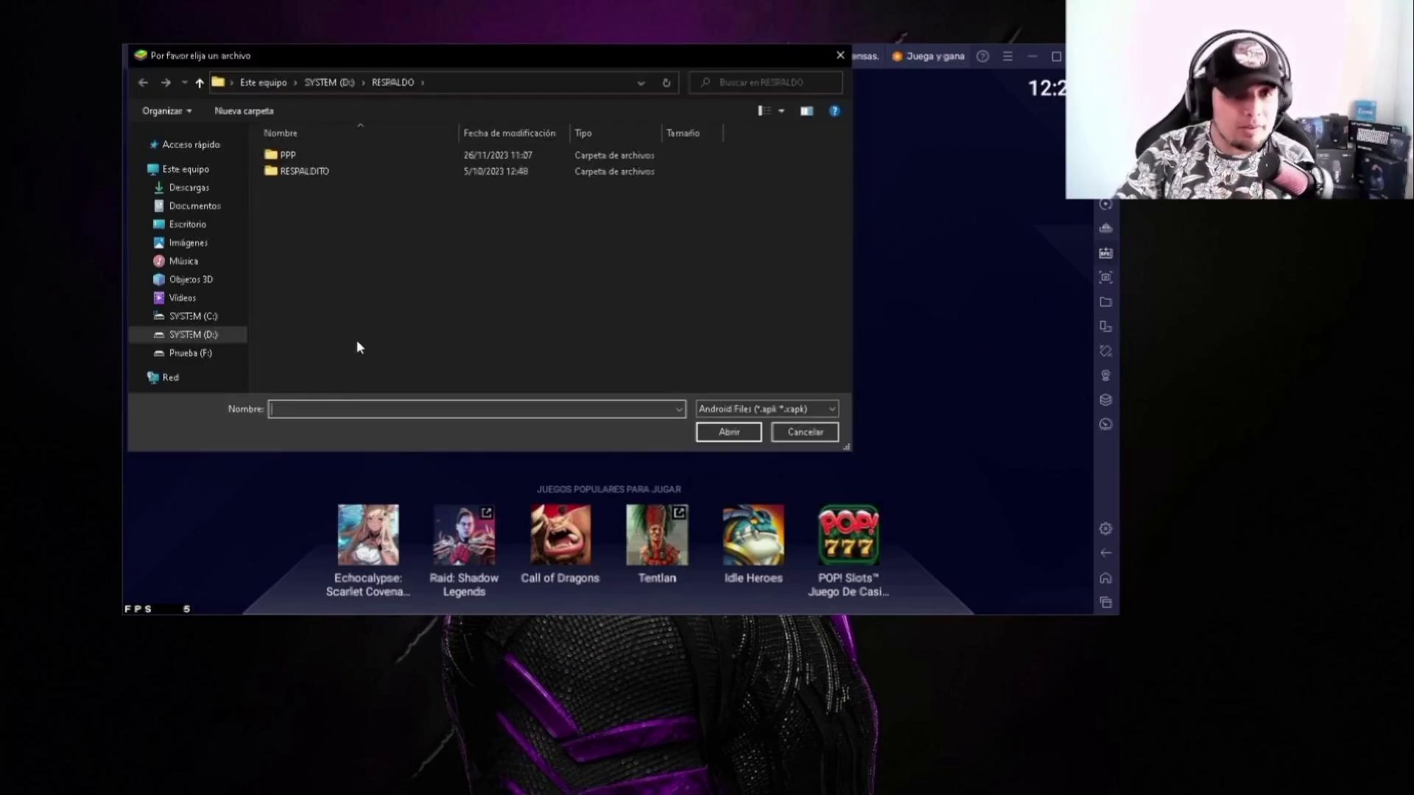
pyautogui.click(323, 188)
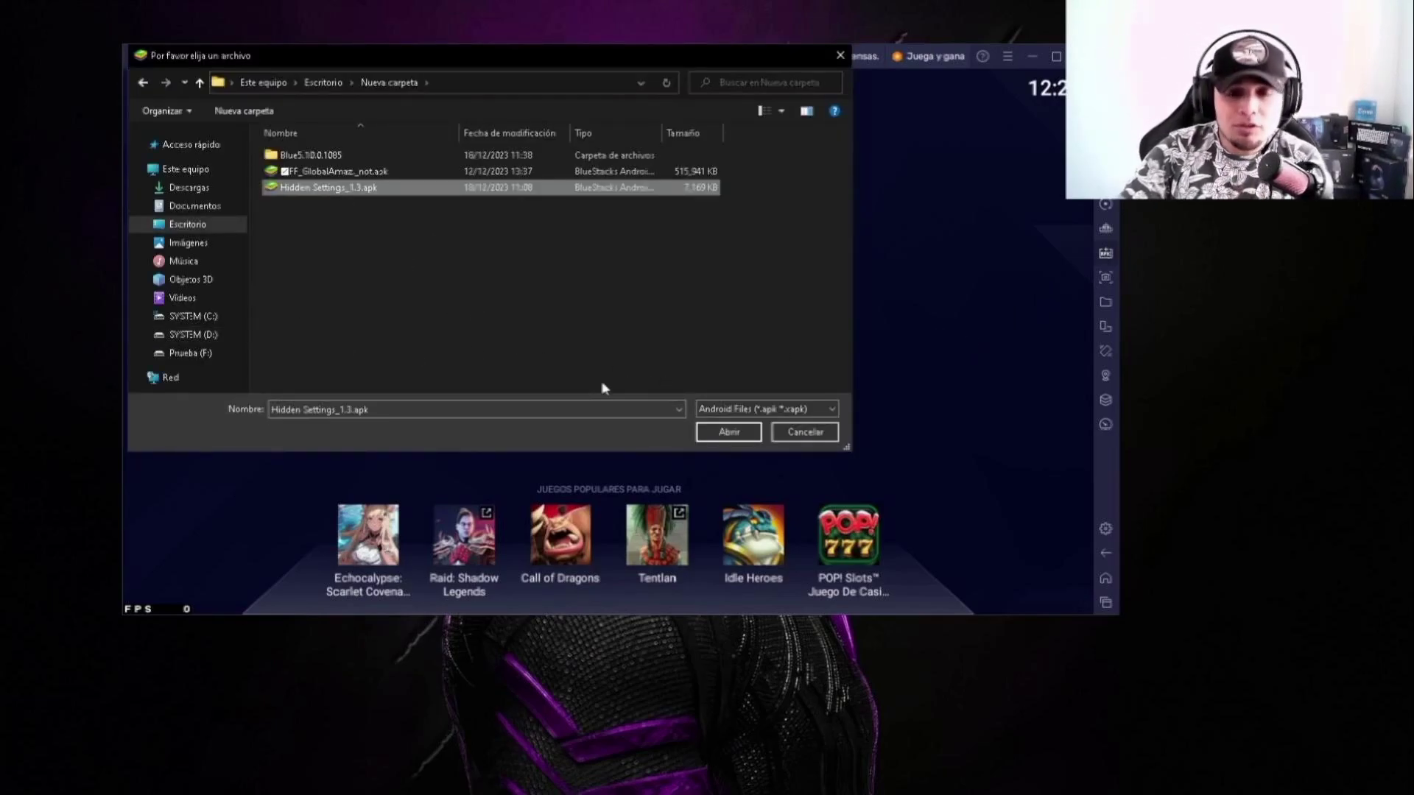
pyautogui.click(729, 432)
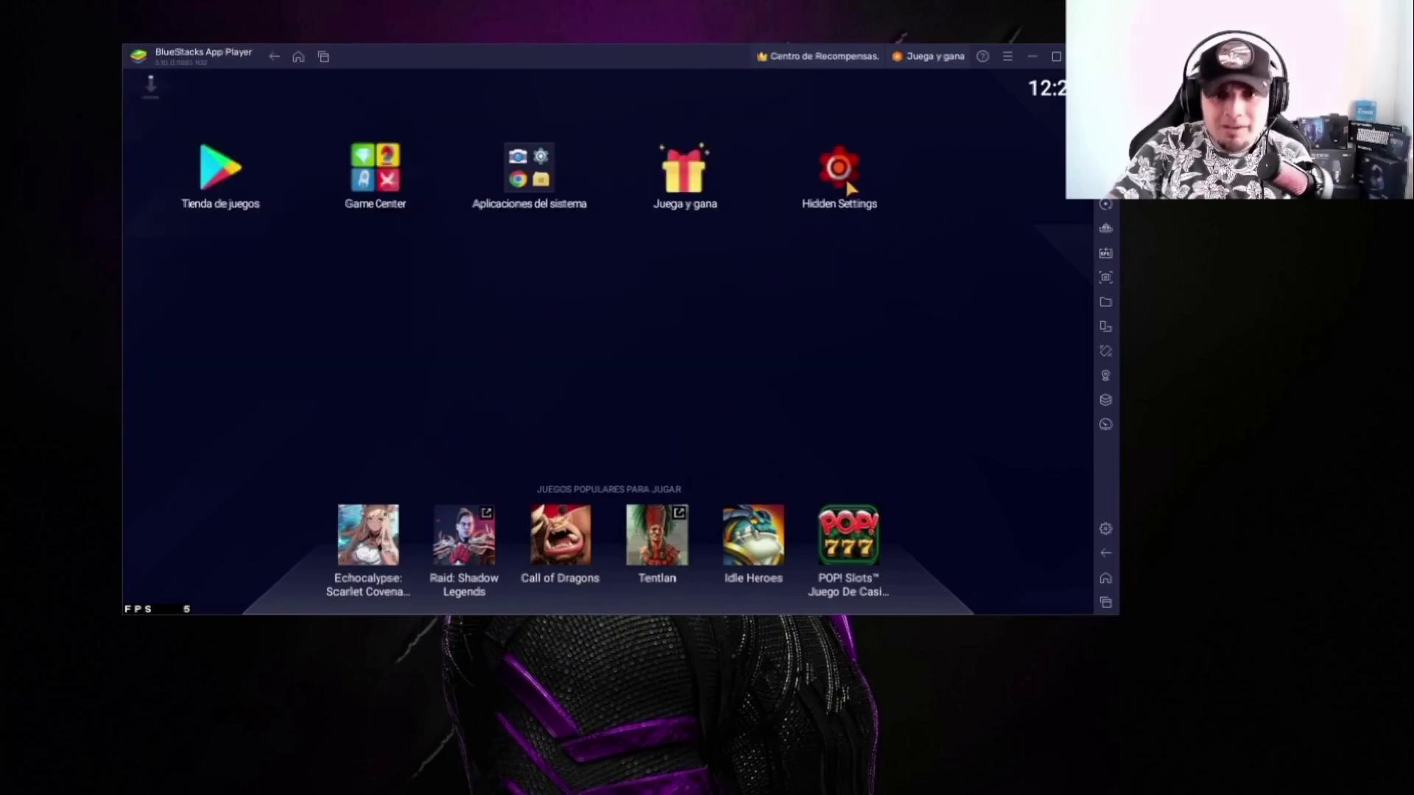
pyautogui.click(843, 177)
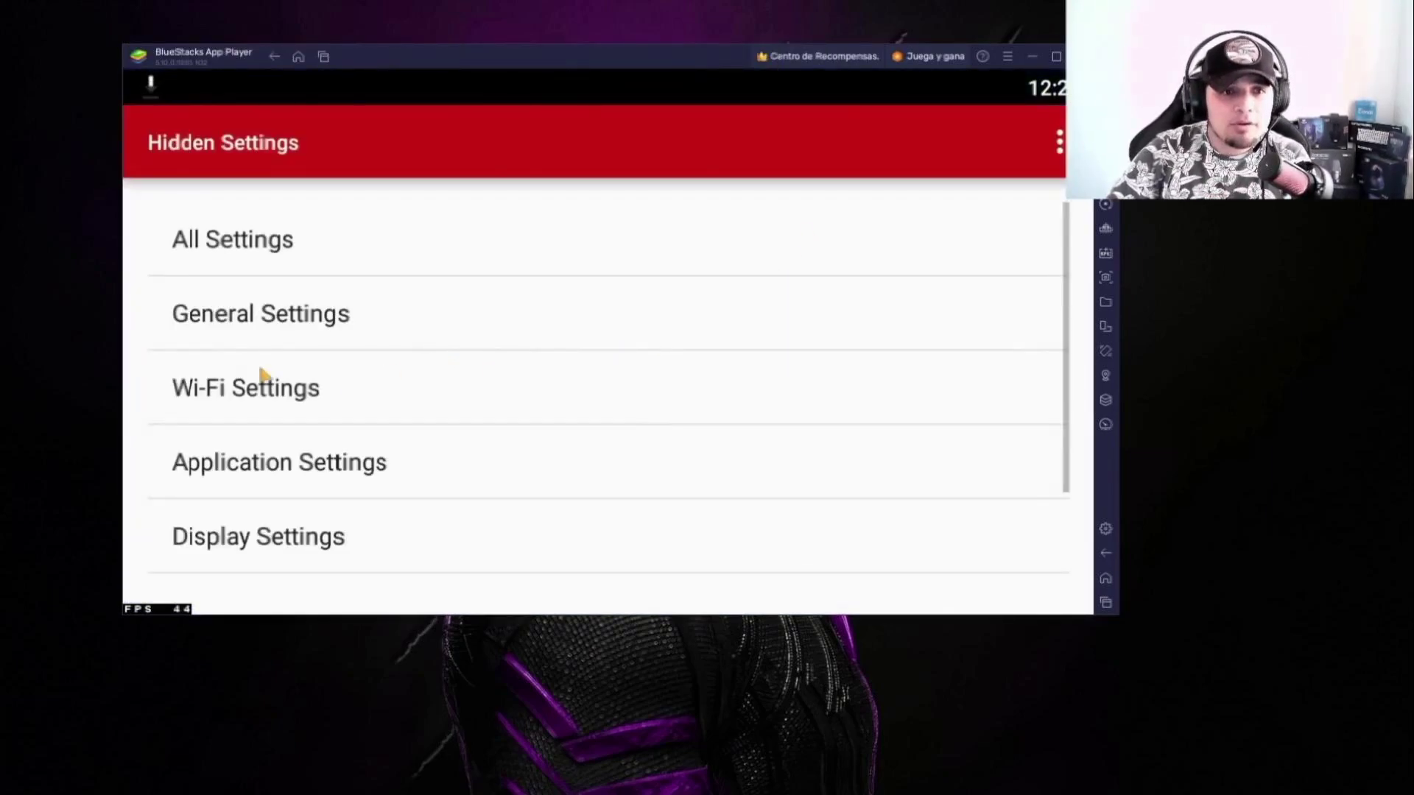
# Step: Go into Developer Options under Hidden Settings' General Settings
pyautogui.click(321, 324)
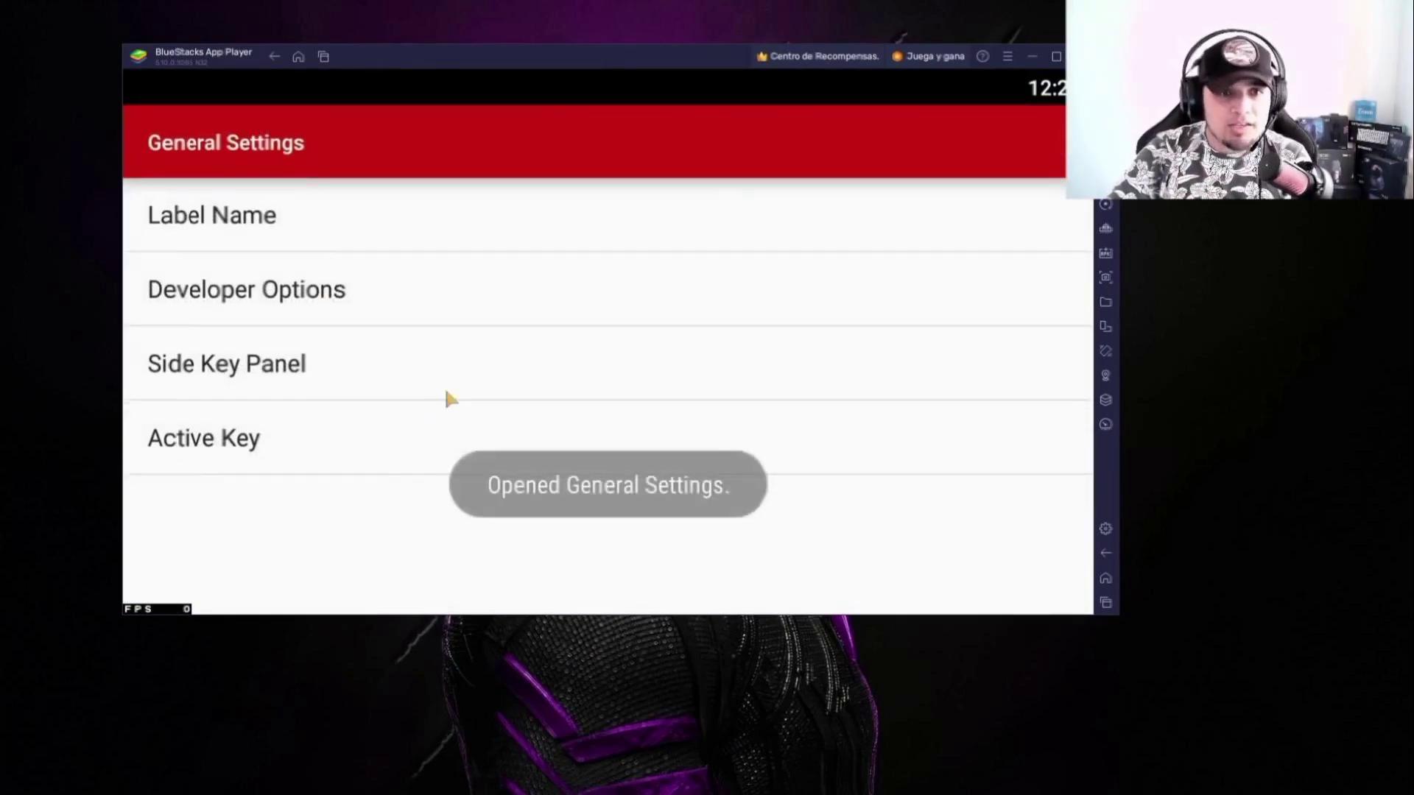
pyautogui.click(326, 296)
pyautogui.press('Escape')
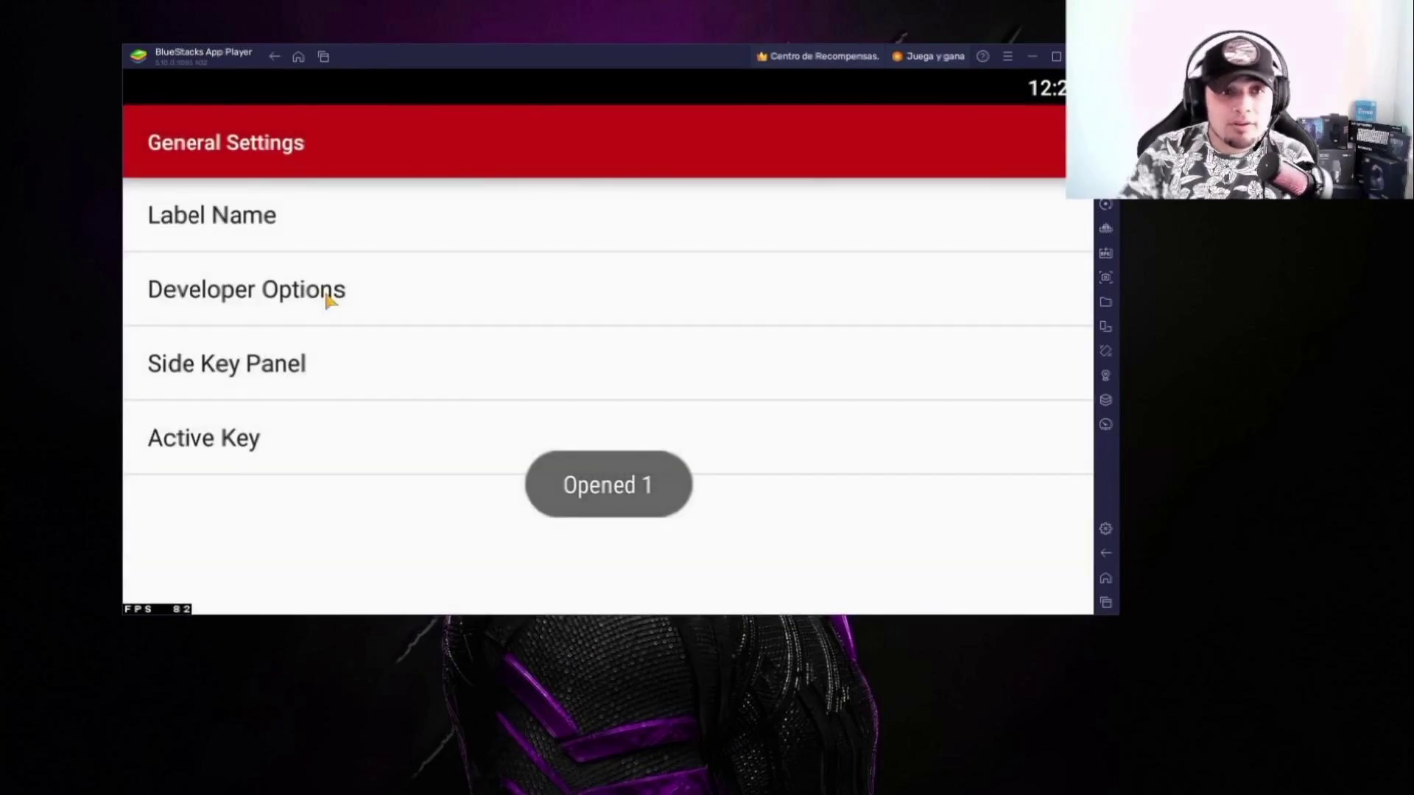
pyautogui.click(320, 296)
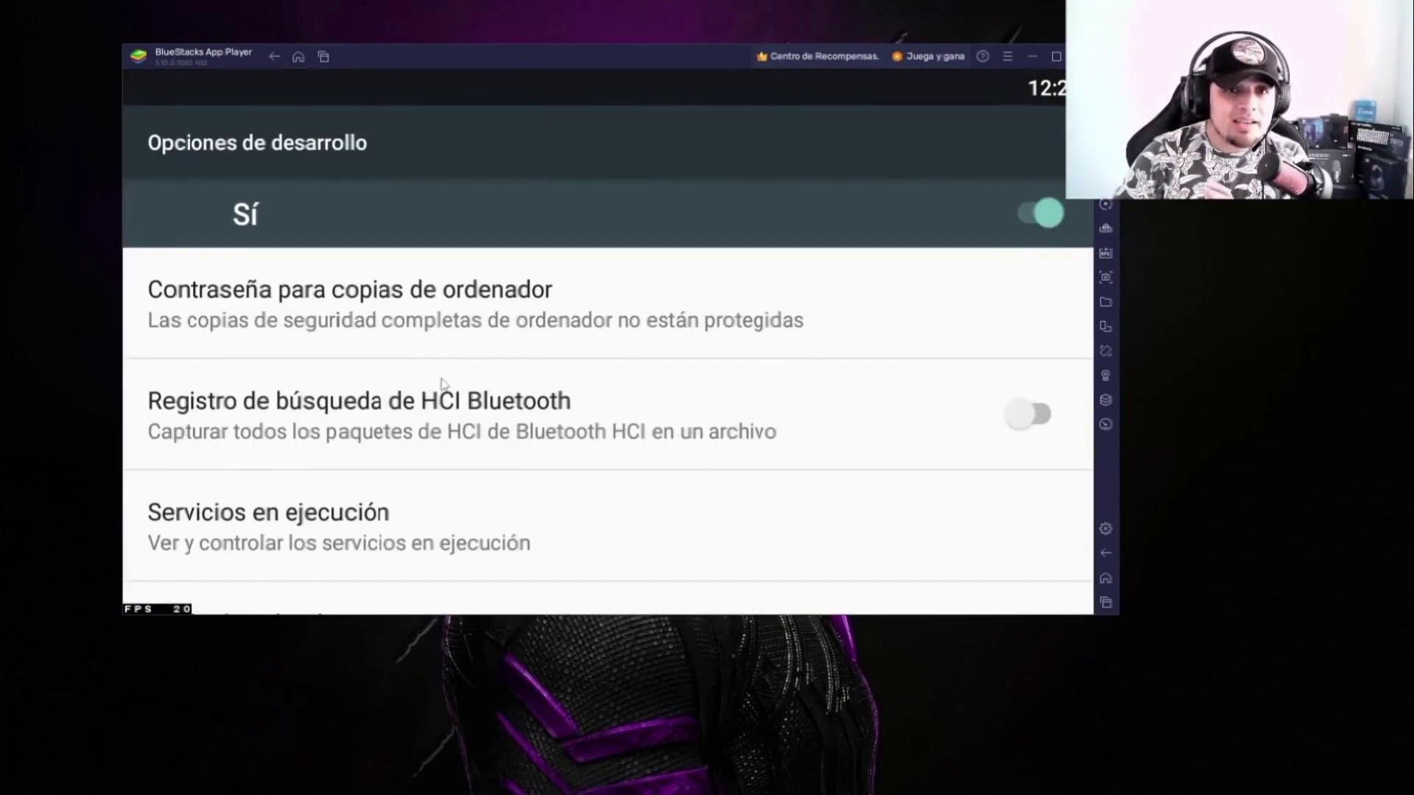
pyautogui.scroll(-15, 444, 381)
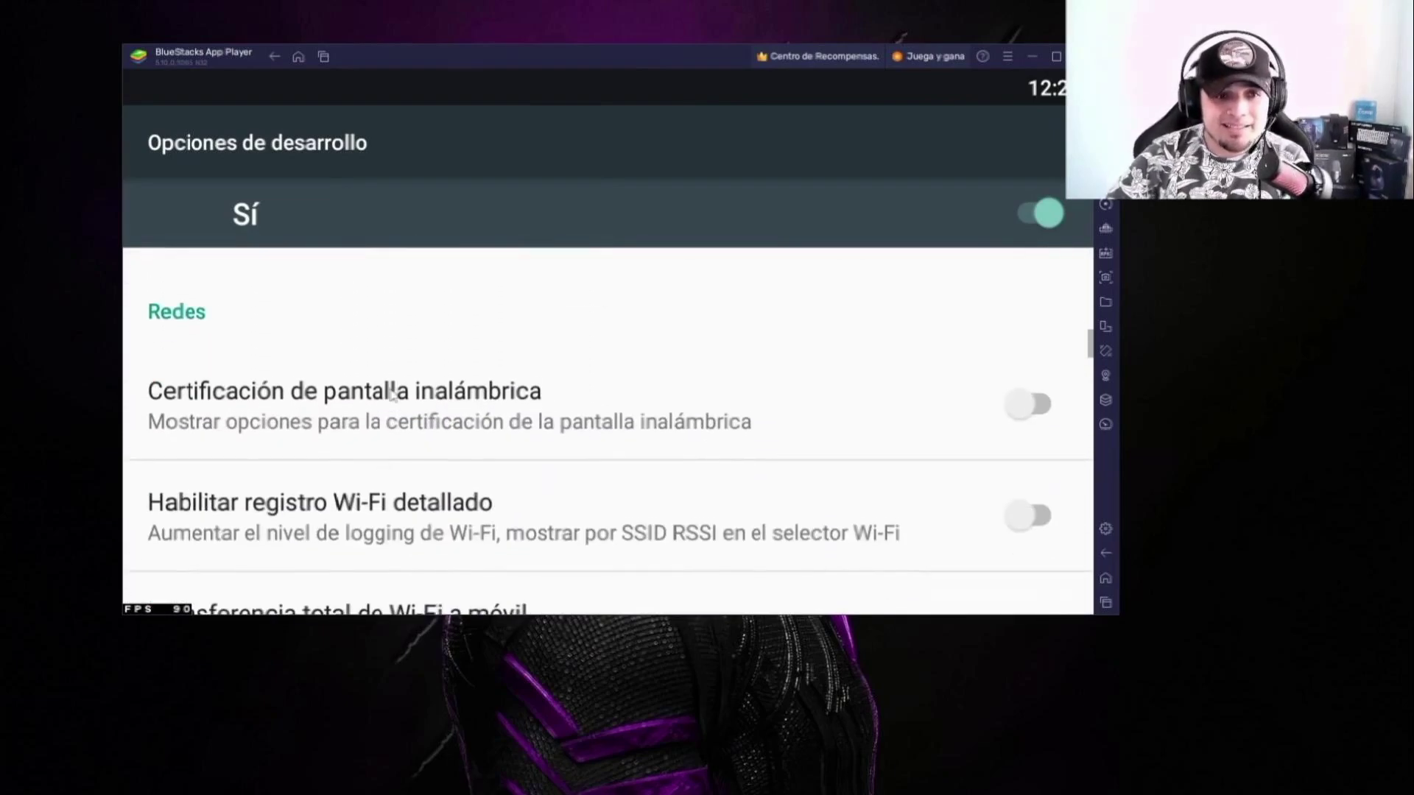
pyautogui.scroll(-1, 376, 434)
# Step: Set window, transition and animation duration scales all to Animación desactivada
pyautogui.click(322, 396)
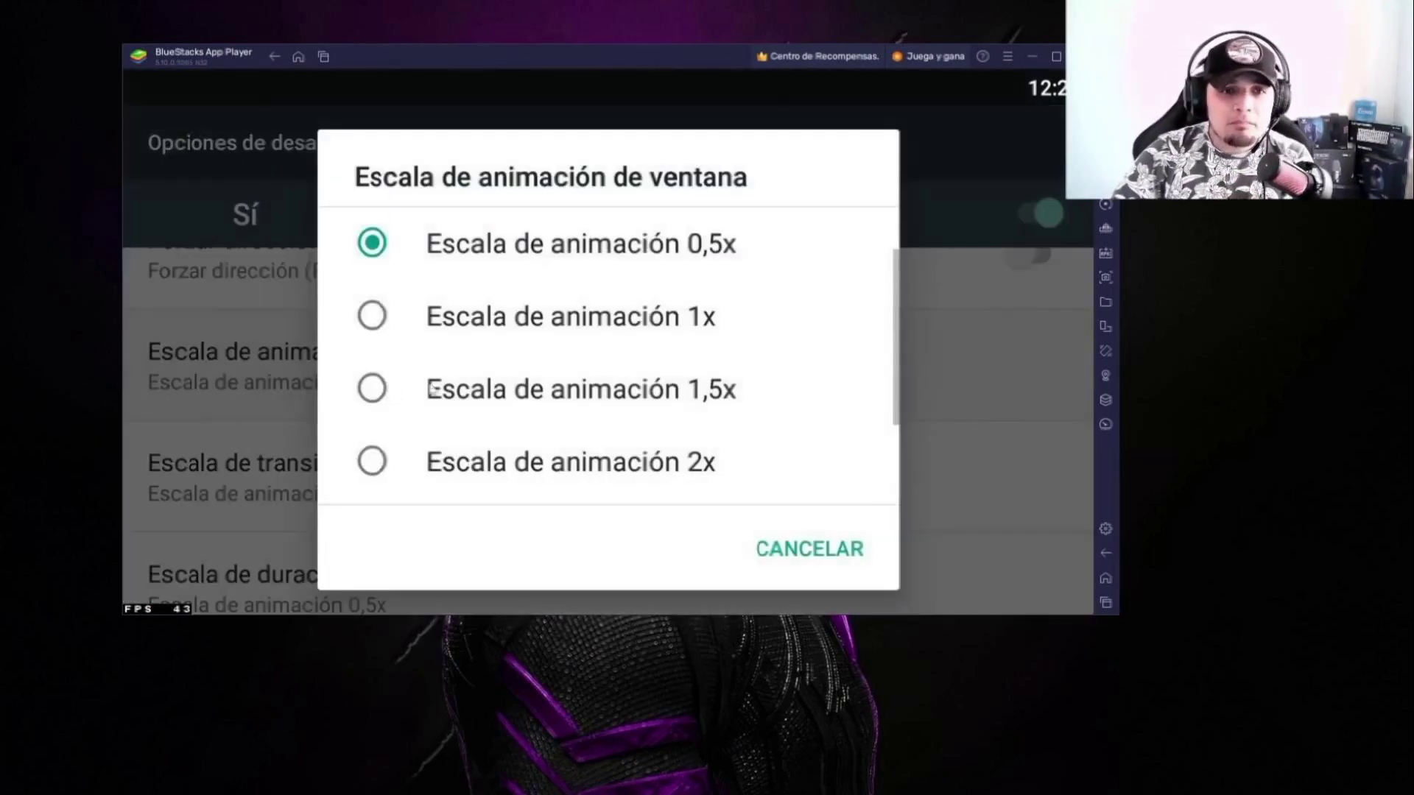
pyautogui.click(487, 251)
pyautogui.click(427, 463)
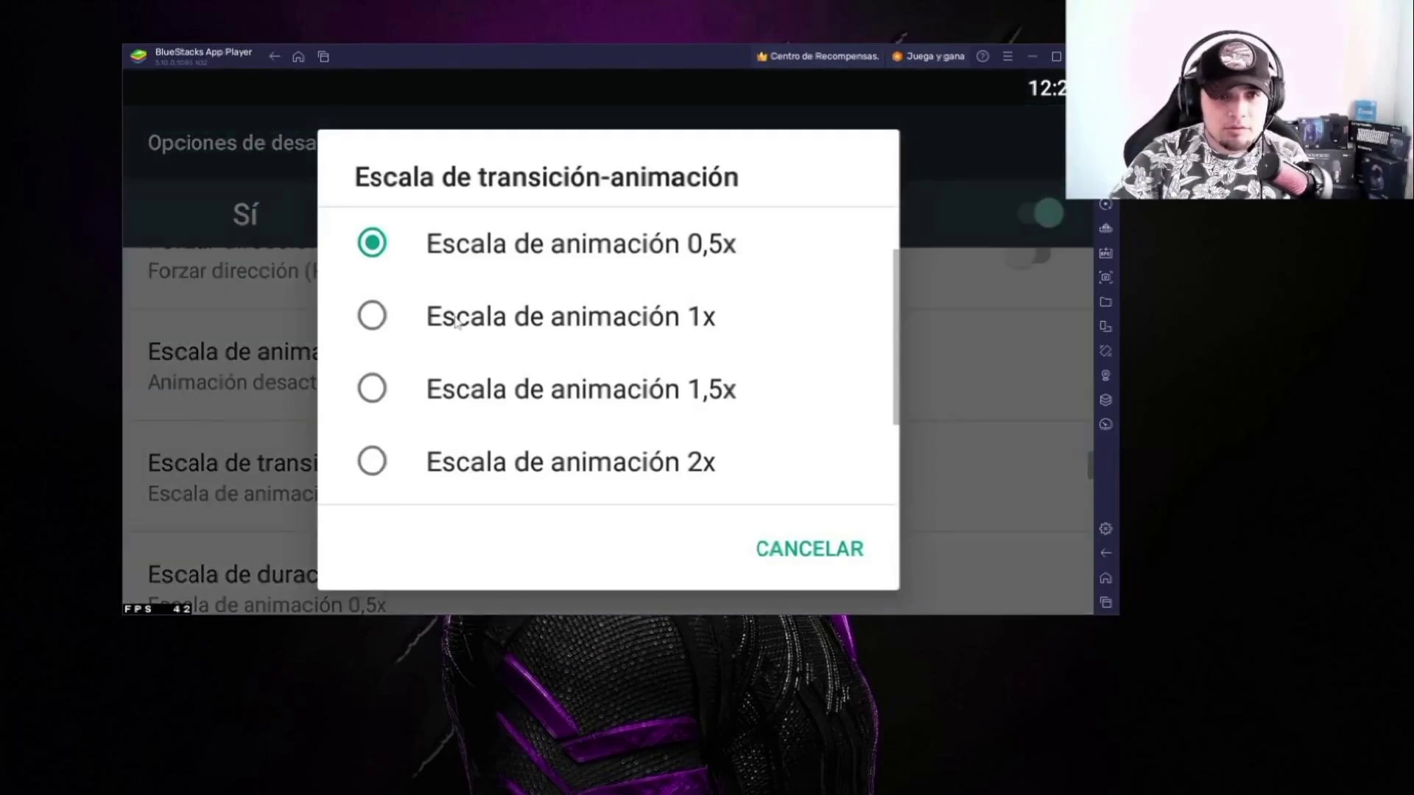
pyautogui.scroll(1, 457, 324)
pyautogui.click(519, 254)
pyautogui.scroll(-4, 377, 494)
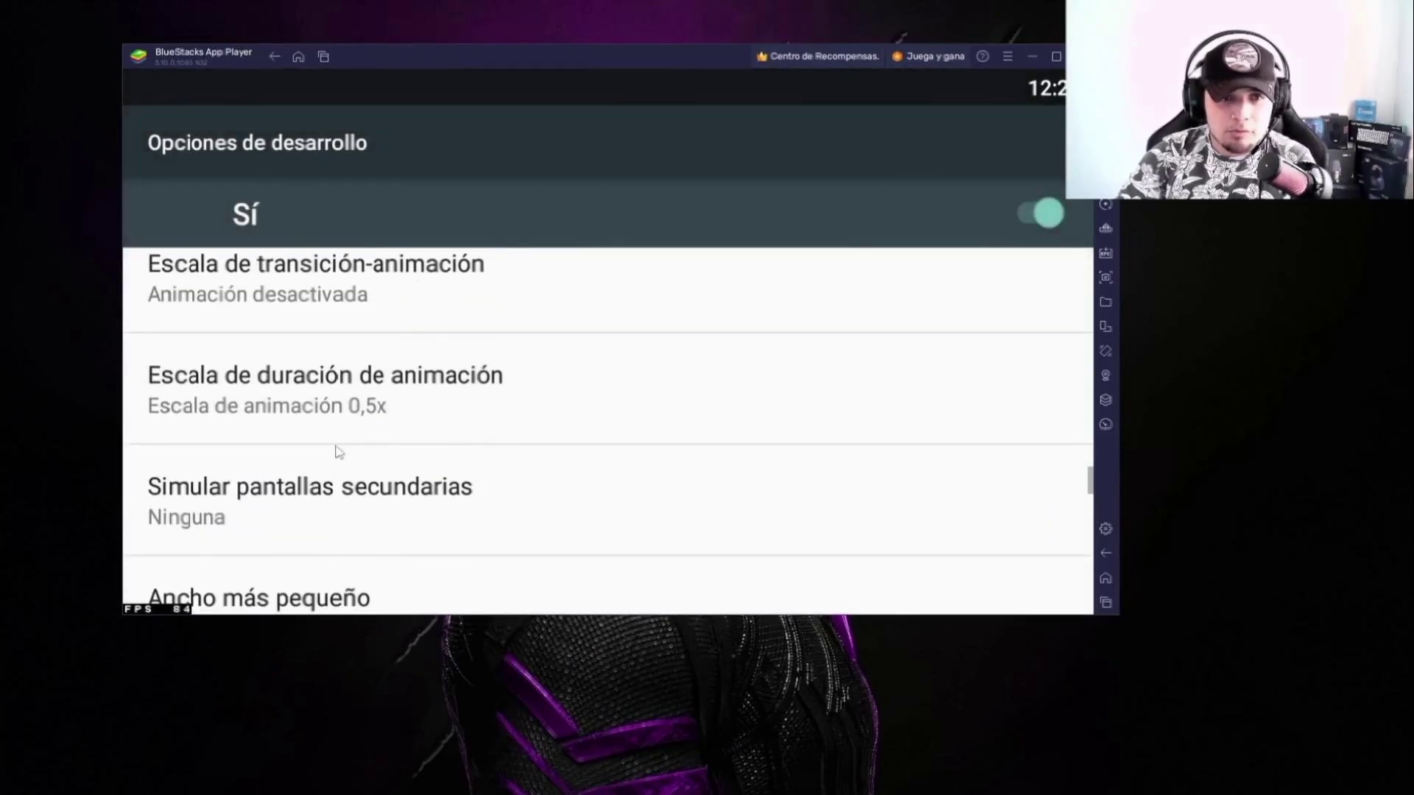
pyautogui.click(324, 374)
pyautogui.click(626, 259)
pyautogui.scroll(-5, 489, 464)
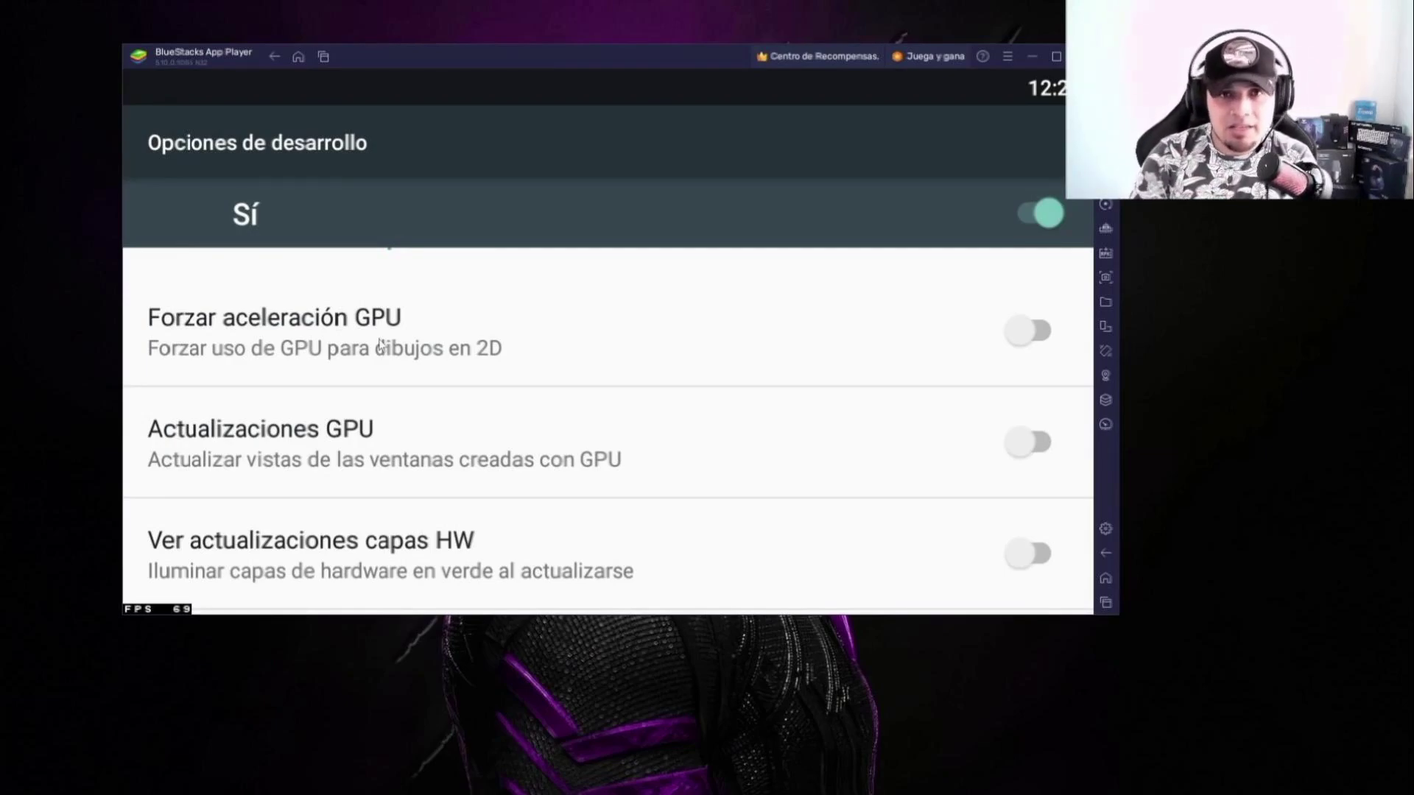
# Step: Turn on Forzar aceleración GPU and leave developer options
pyautogui.click(964, 300)
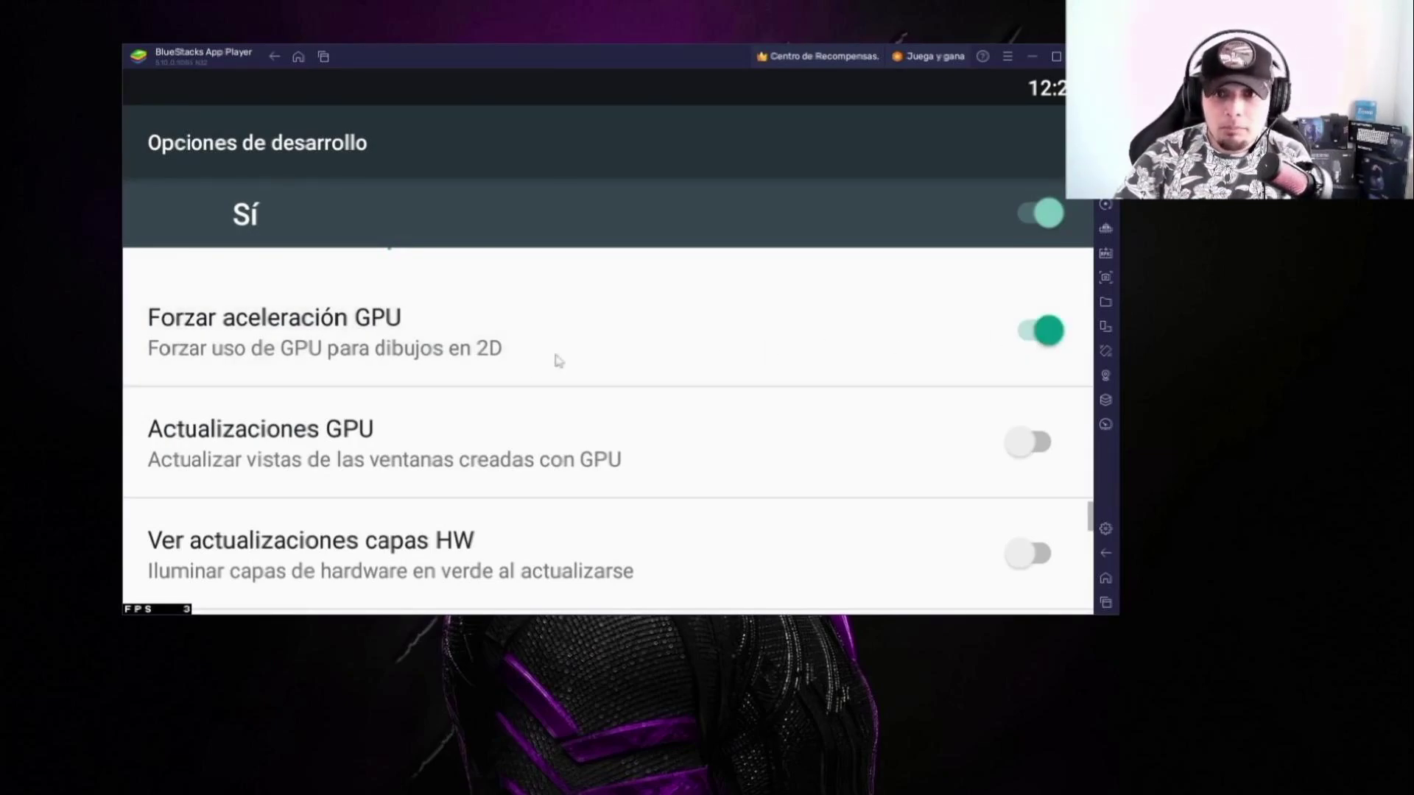
pyautogui.scroll(-1, 555, 357)
pyautogui.scroll(3, 385, 530)
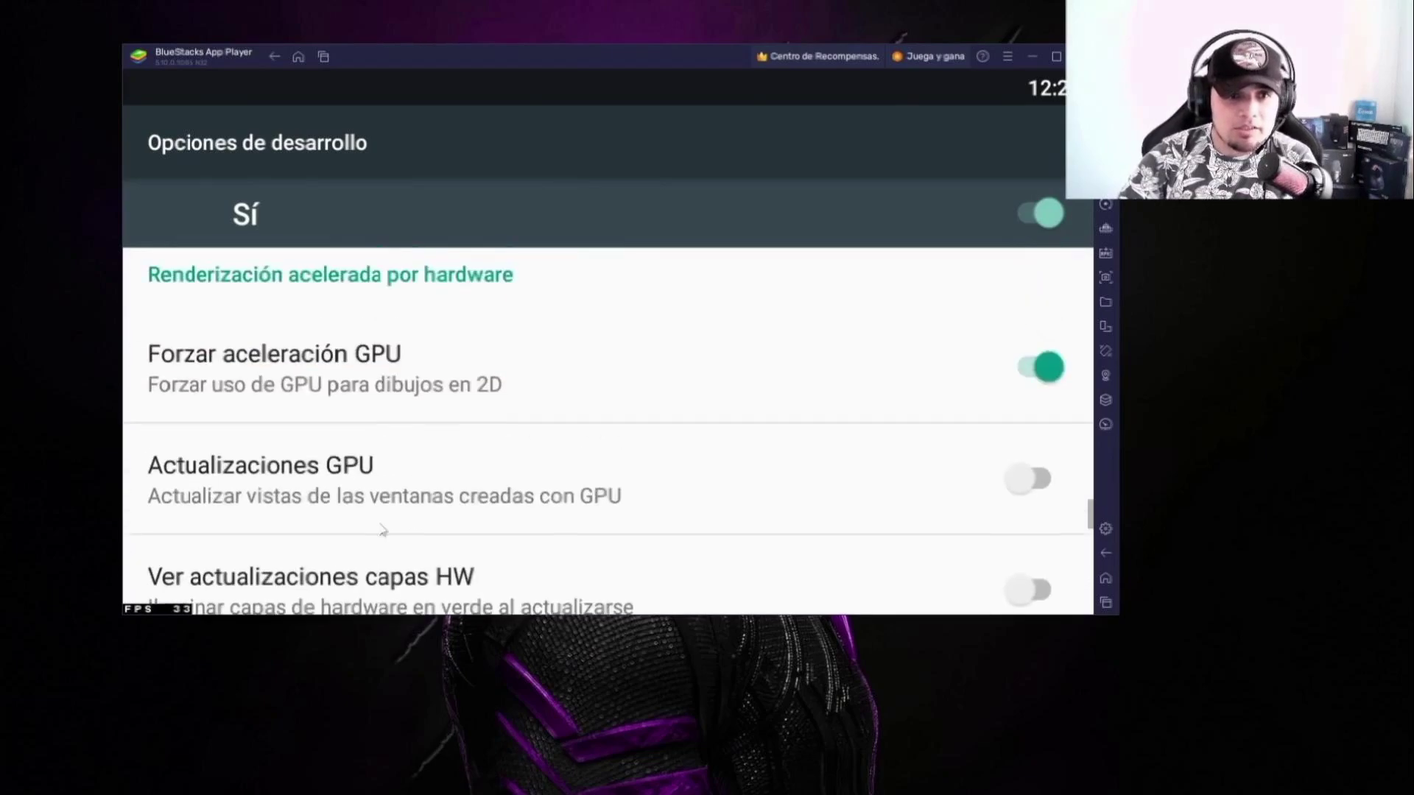
pyautogui.click(274, 57)
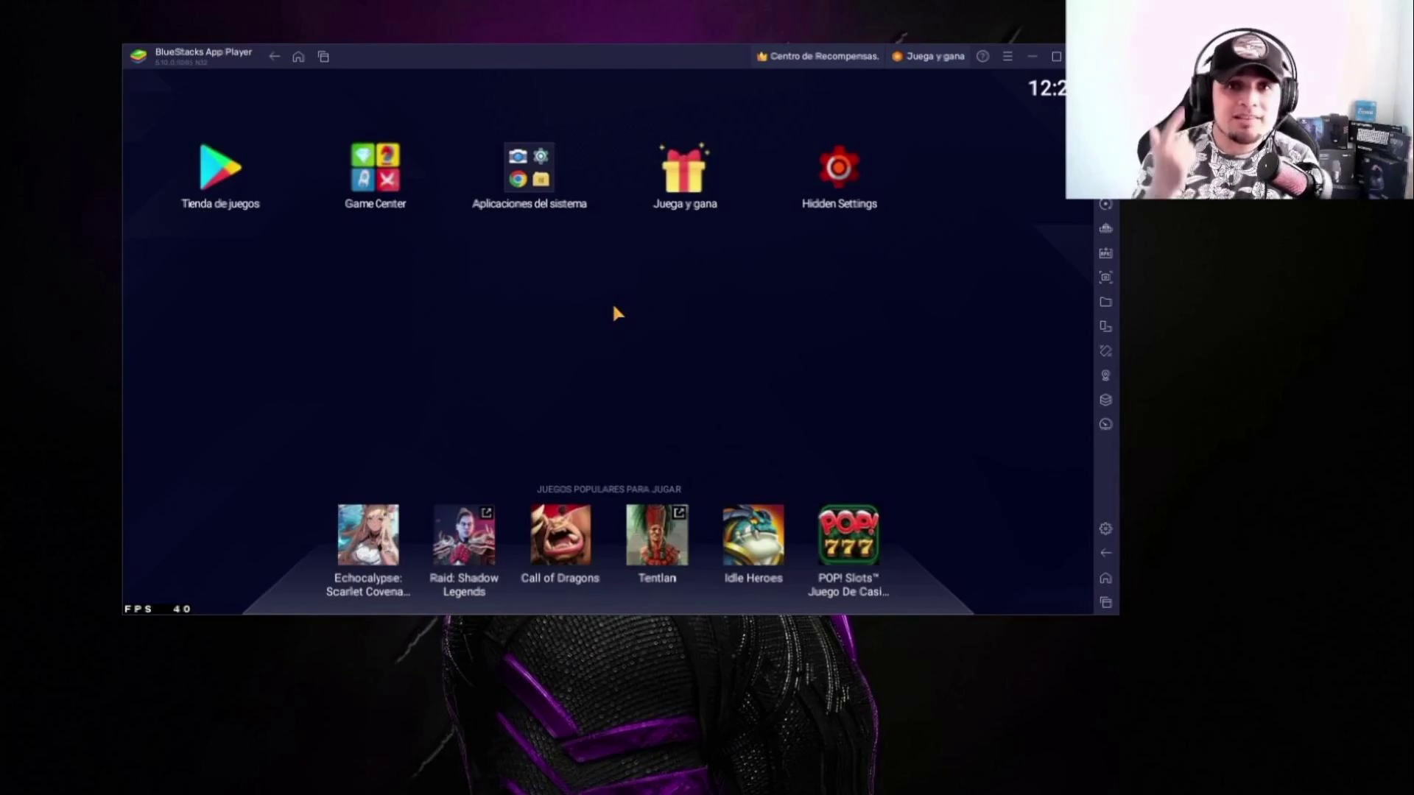
pyautogui.click(228, 186)
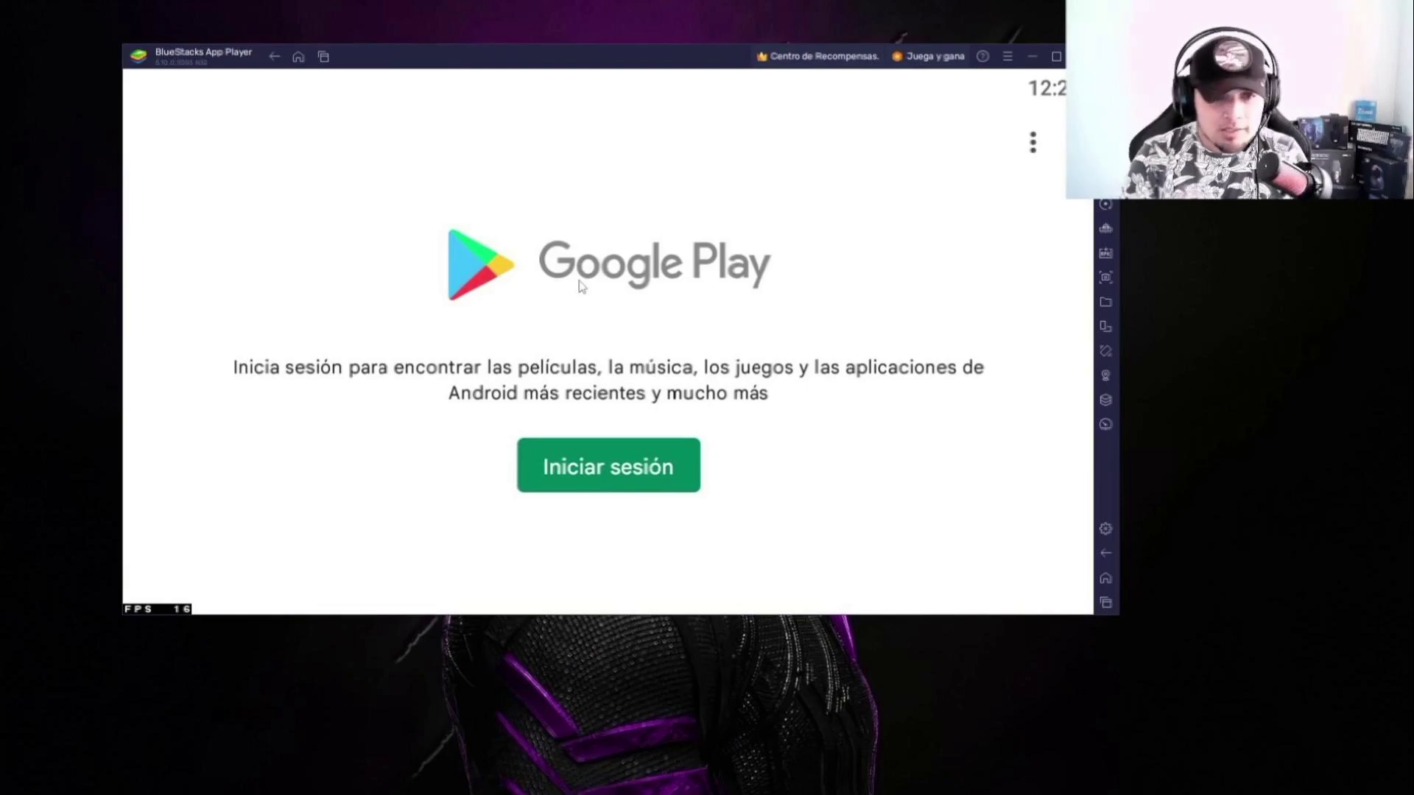
pyautogui.click(324, 56)
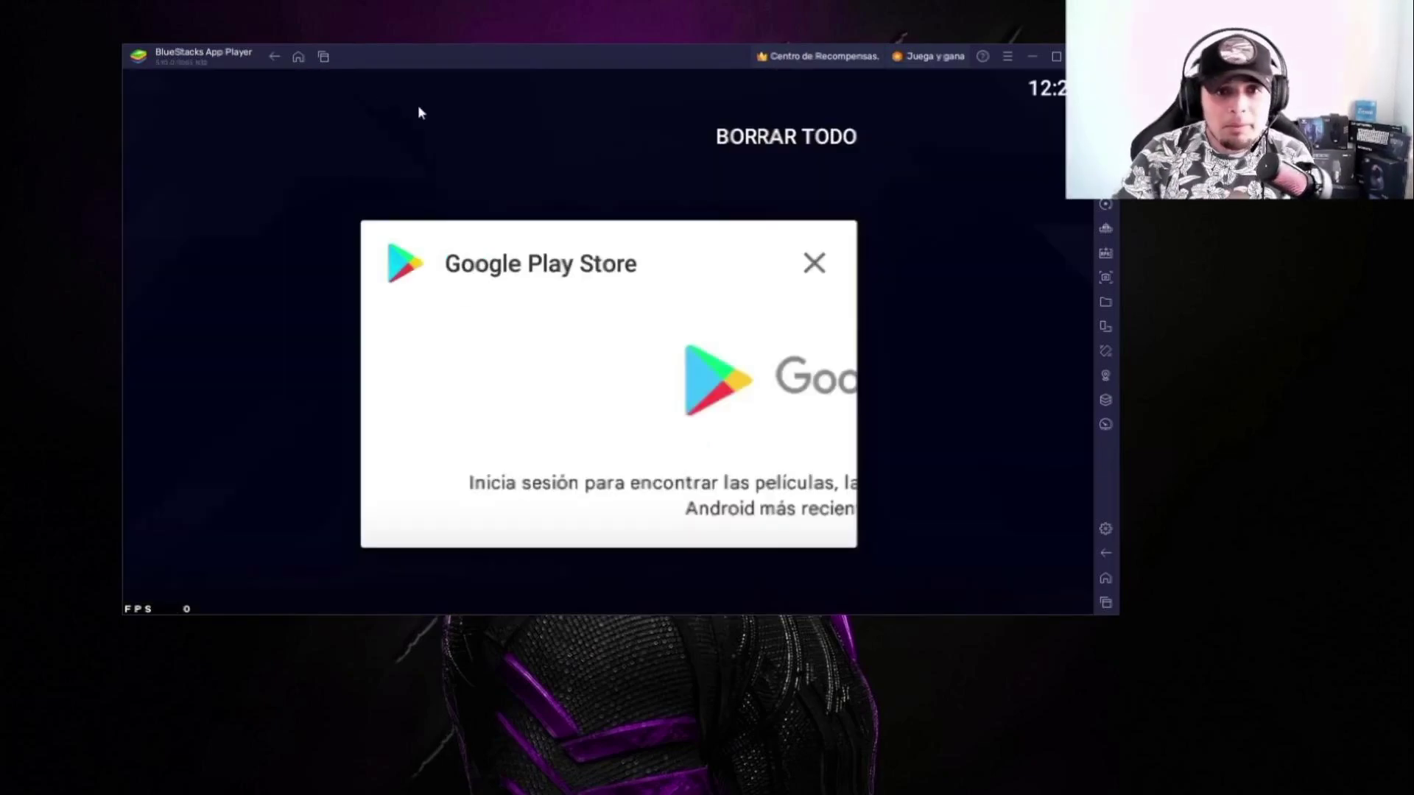
pyautogui.click(839, 135)
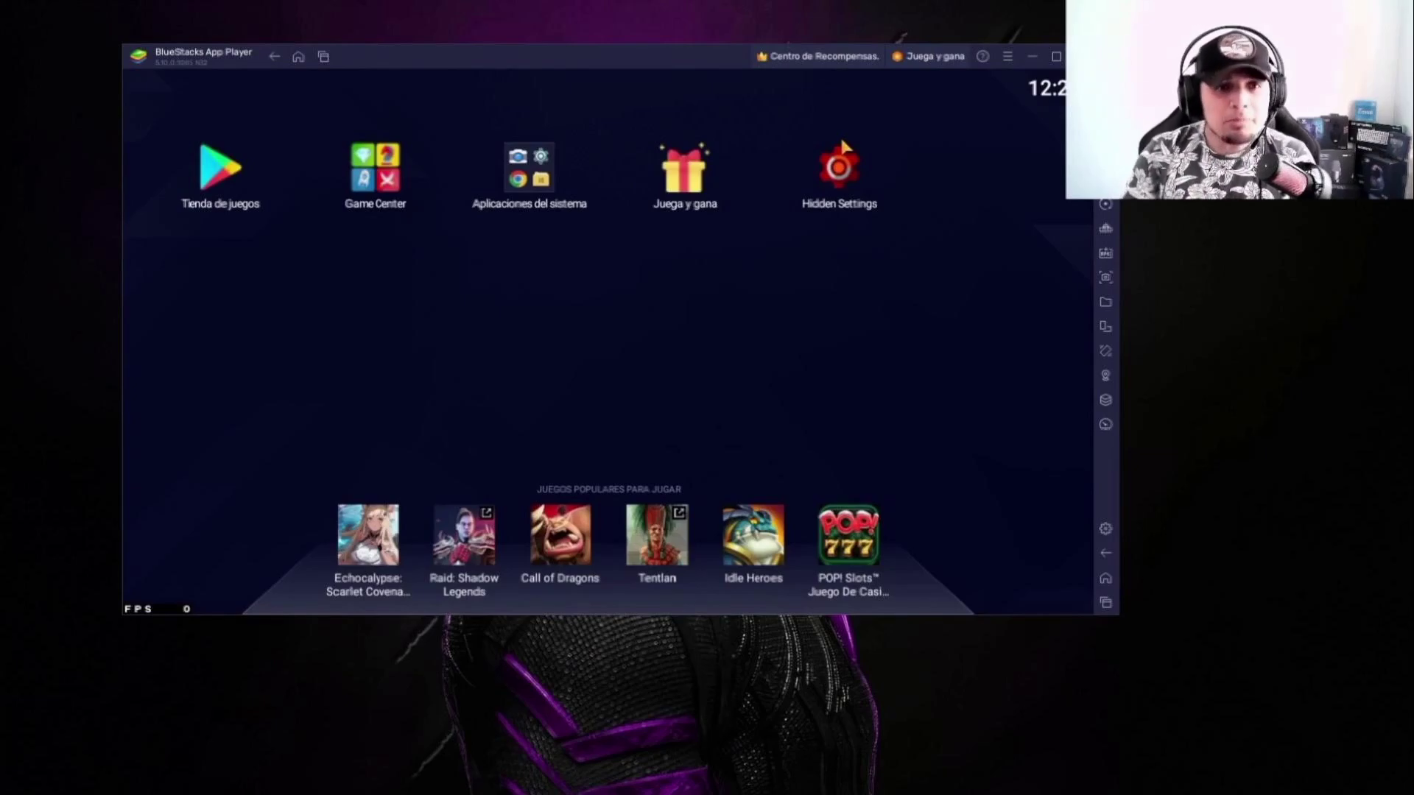
# Step: Disable Google Play Store from the Ajustes > Aplicaciones list
pyautogui.click(575, 205)
pyautogui.click(525, 332)
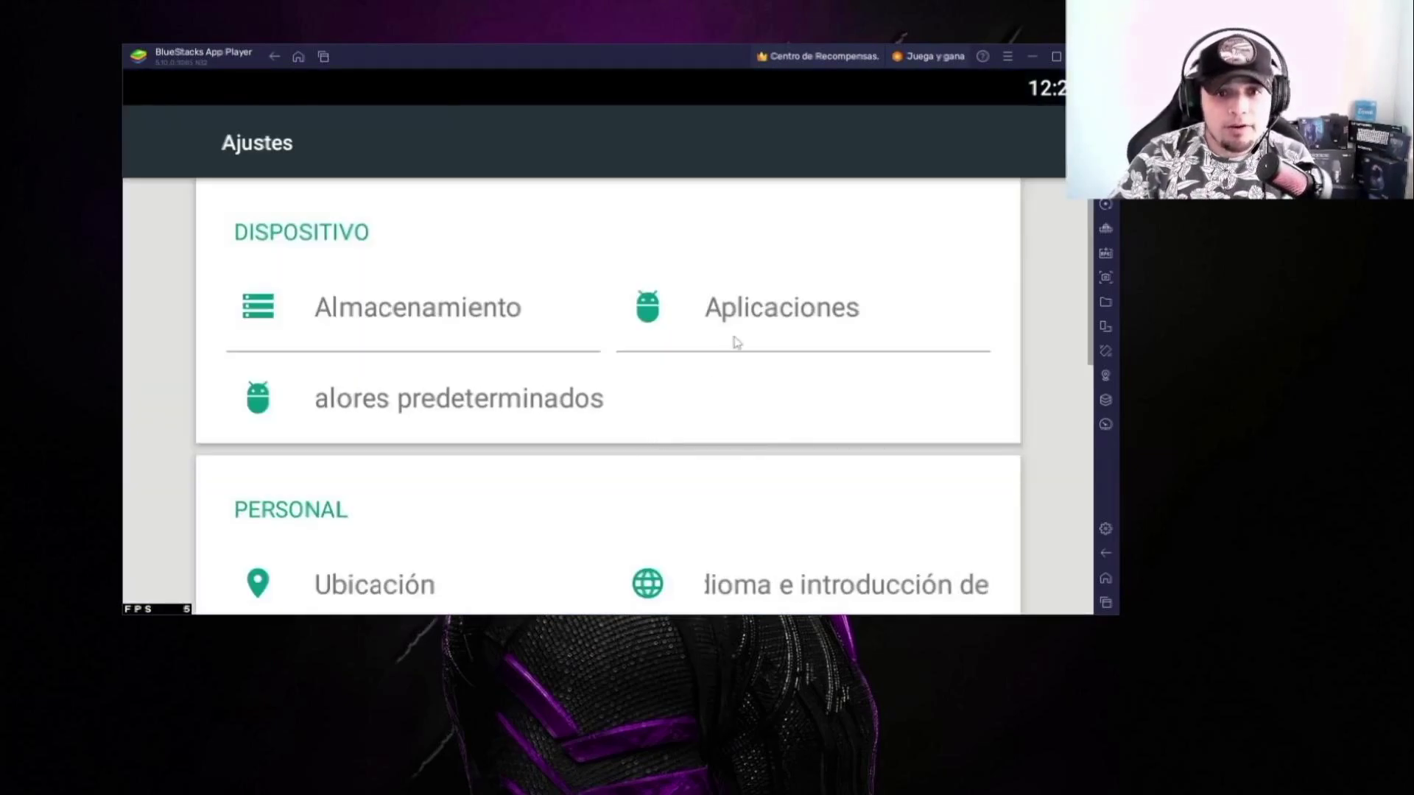
pyautogui.click(734, 335)
pyautogui.scroll(-3, 478, 442)
pyautogui.scroll(-10, 432, 431)
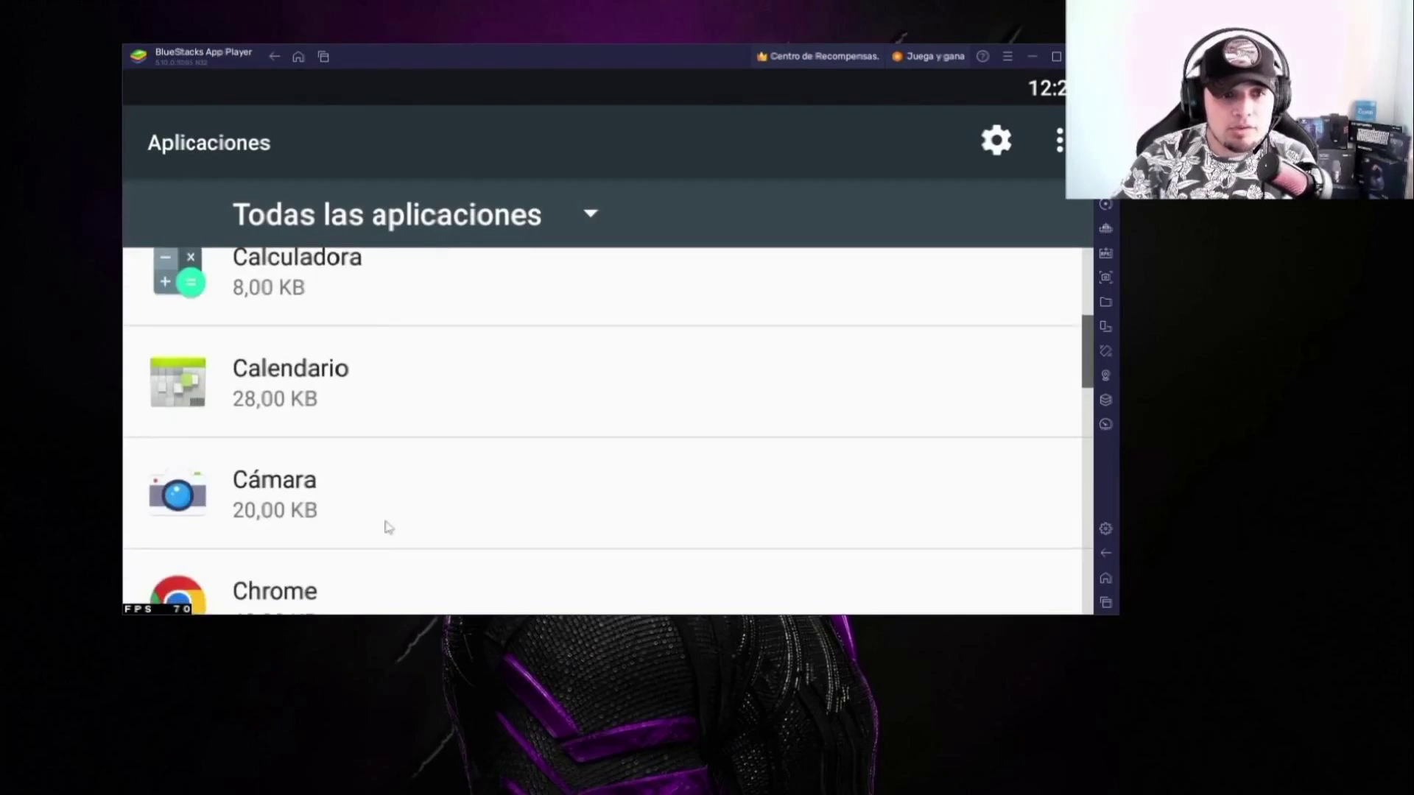
pyautogui.scroll(1, 414, 379)
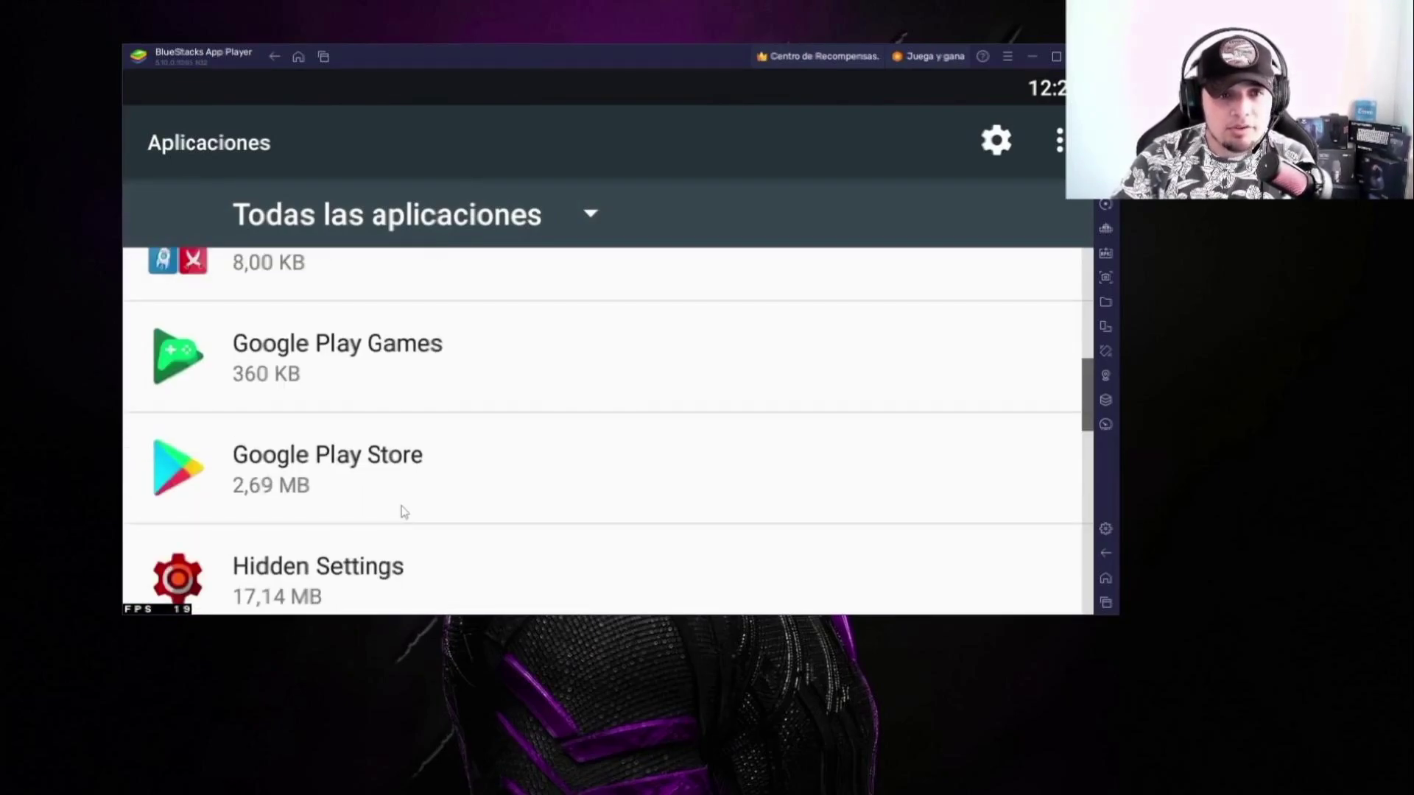
pyautogui.click(347, 478)
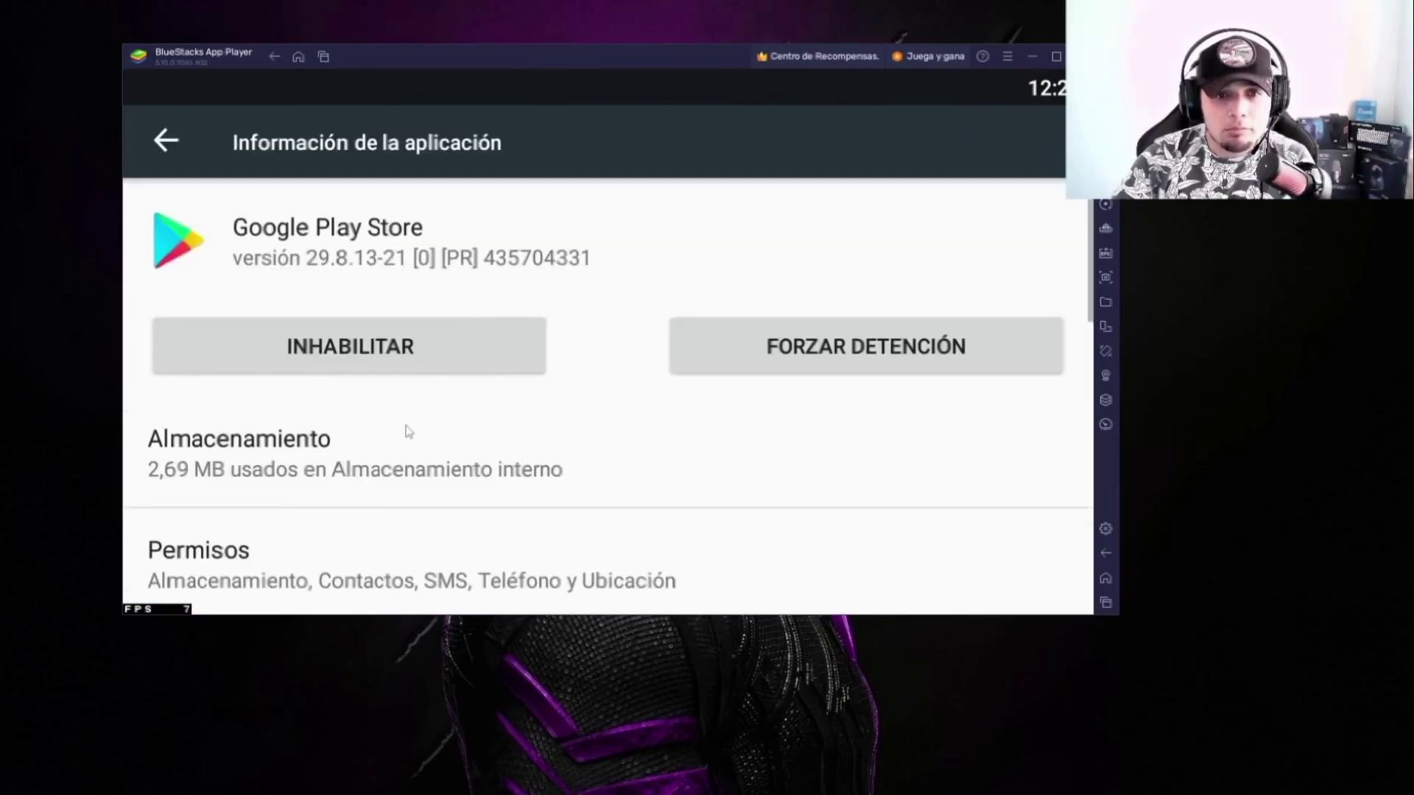
pyautogui.click(401, 365)
pyautogui.click(728, 453)
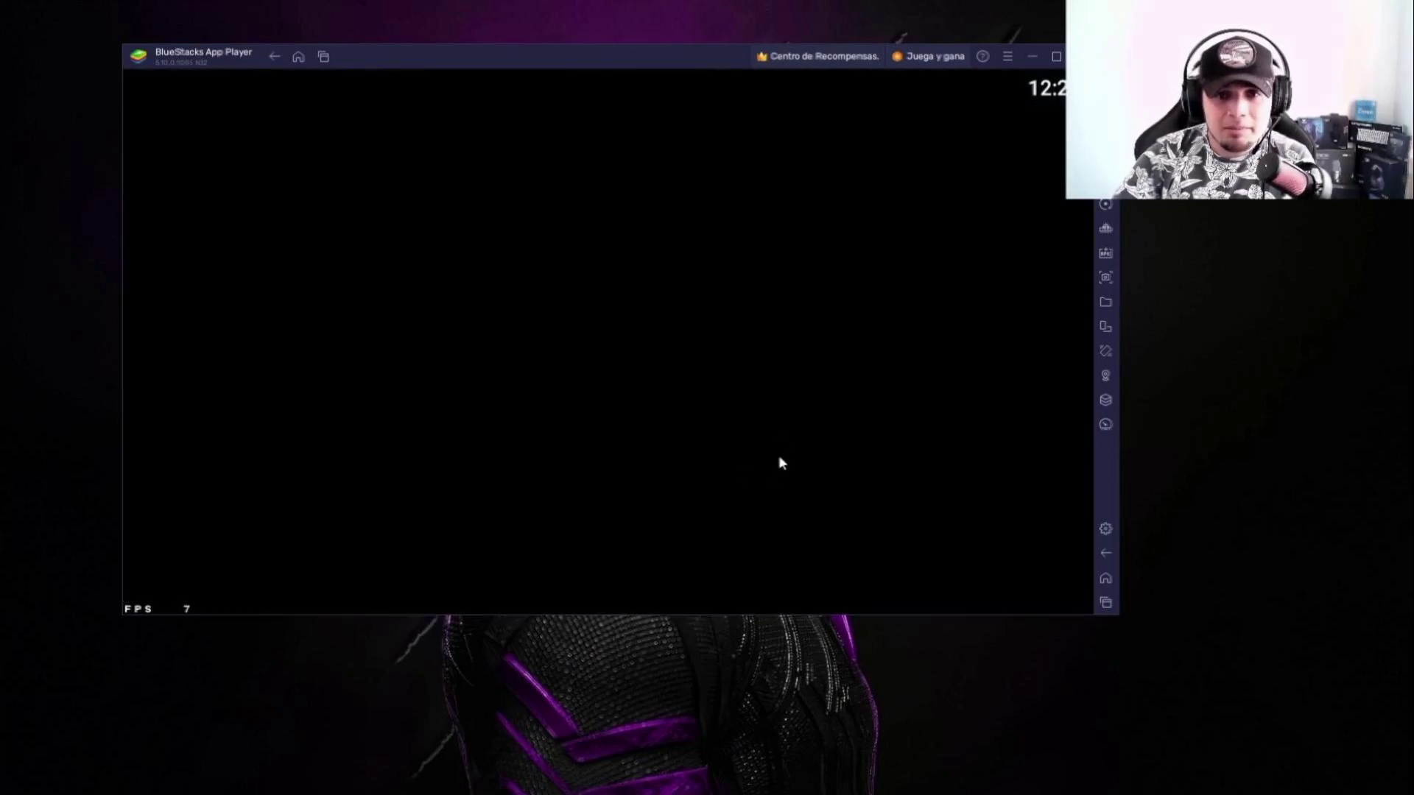
# Step: Disable and force-stop Google Play Games, then return to the home screen
pyautogui.scroll(-10, 417, 332)
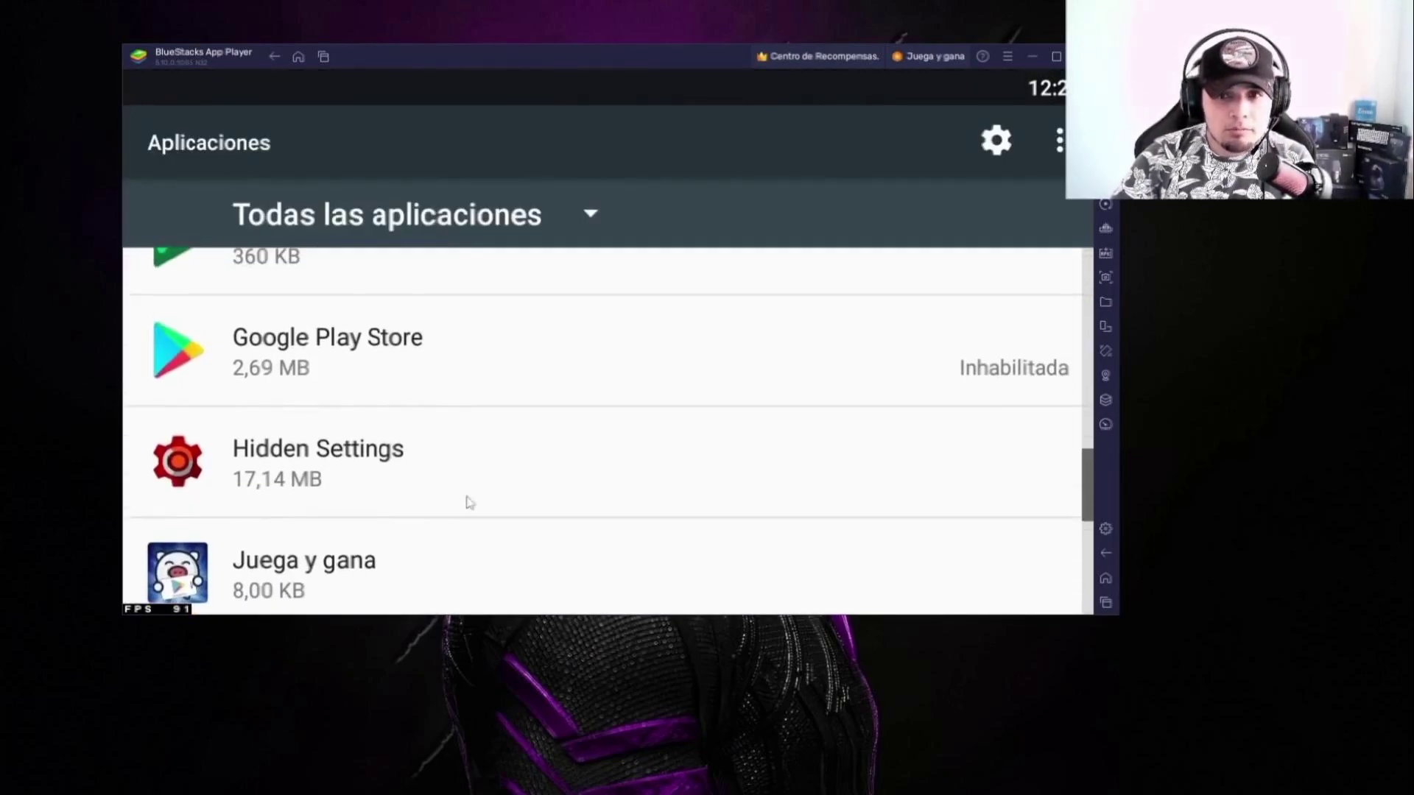
pyautogui.scroll(1, 466, 426)
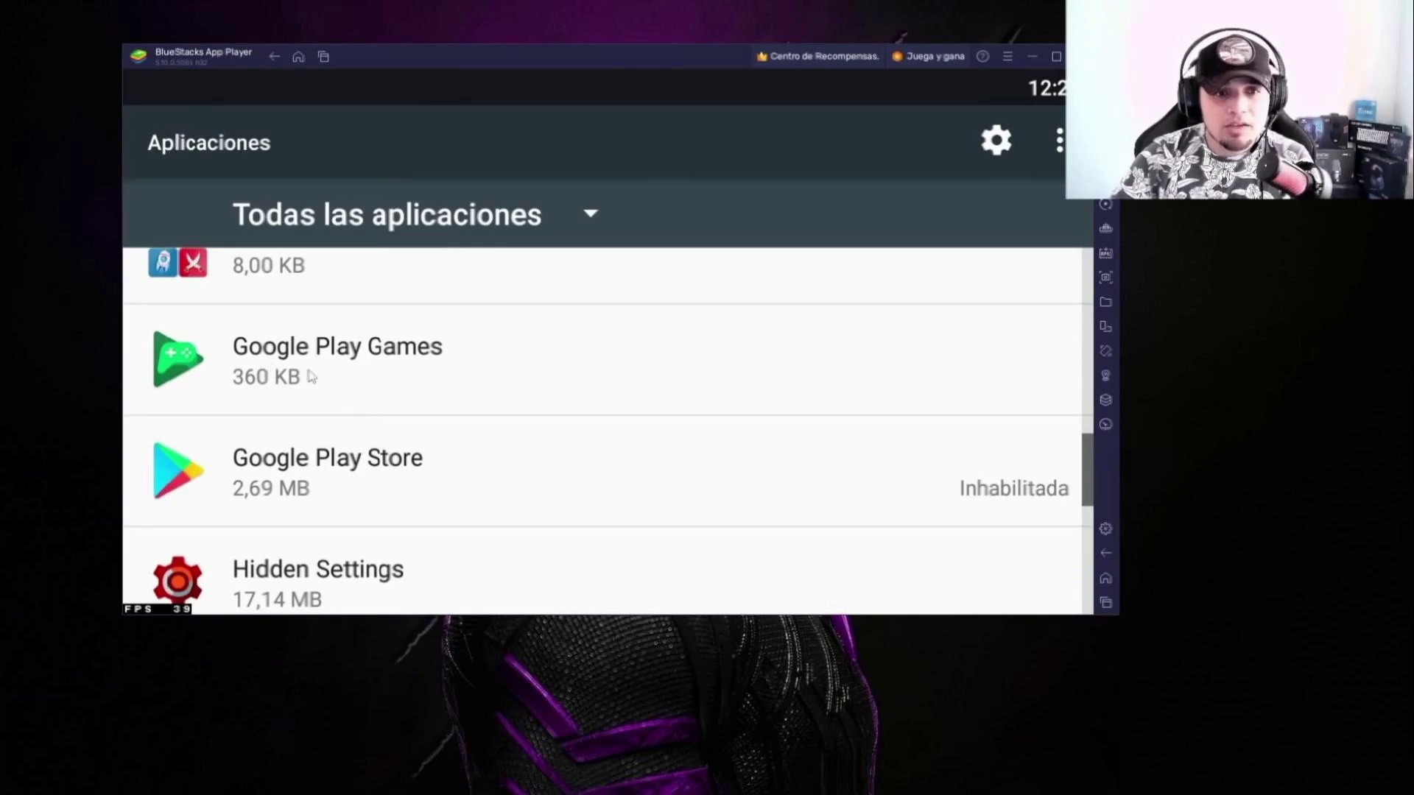
pyautogui.click(357, 402)
pyautogui.click(365, 368)
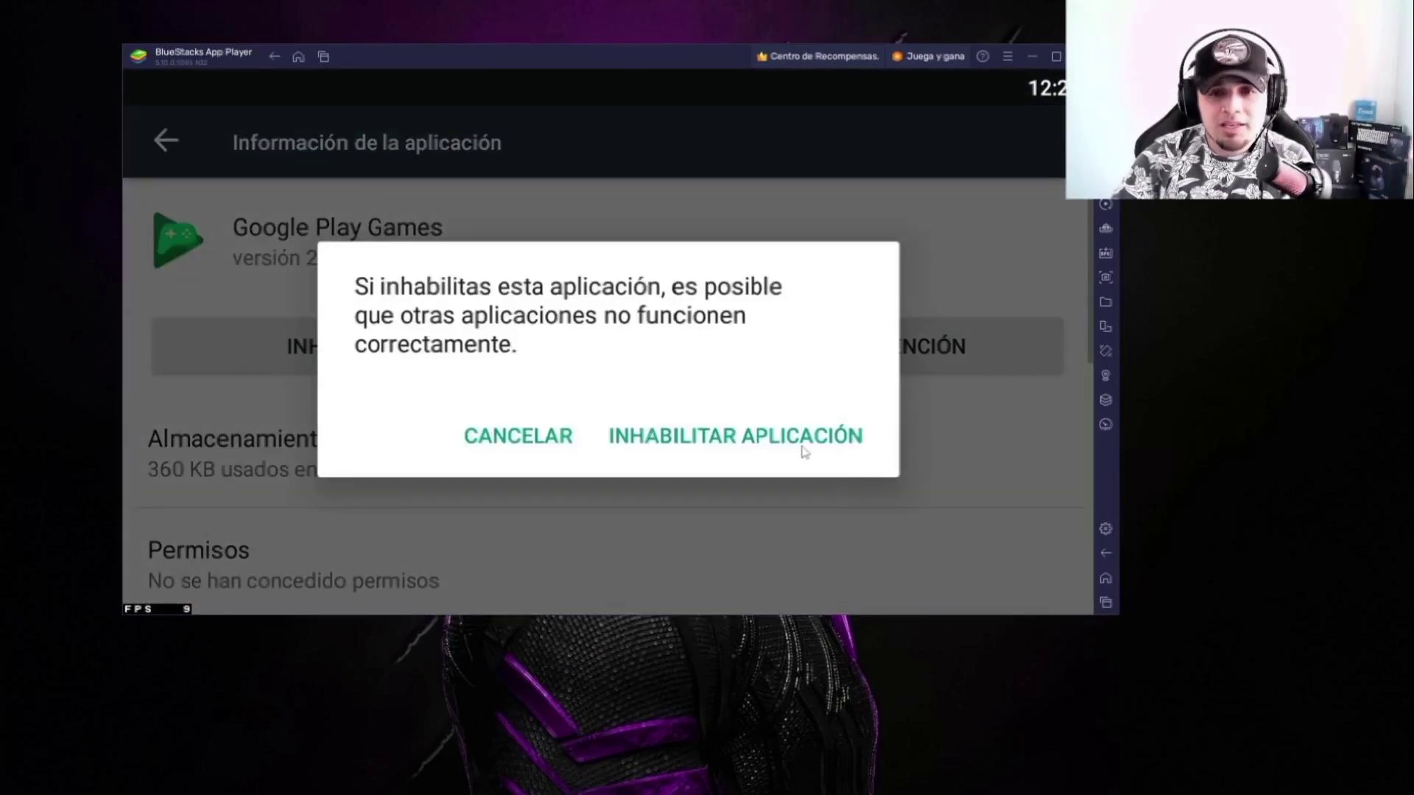
pyautogui.click(802, 441)
pyautogui.click(792, 364)
pyautogui.click(823, 440)
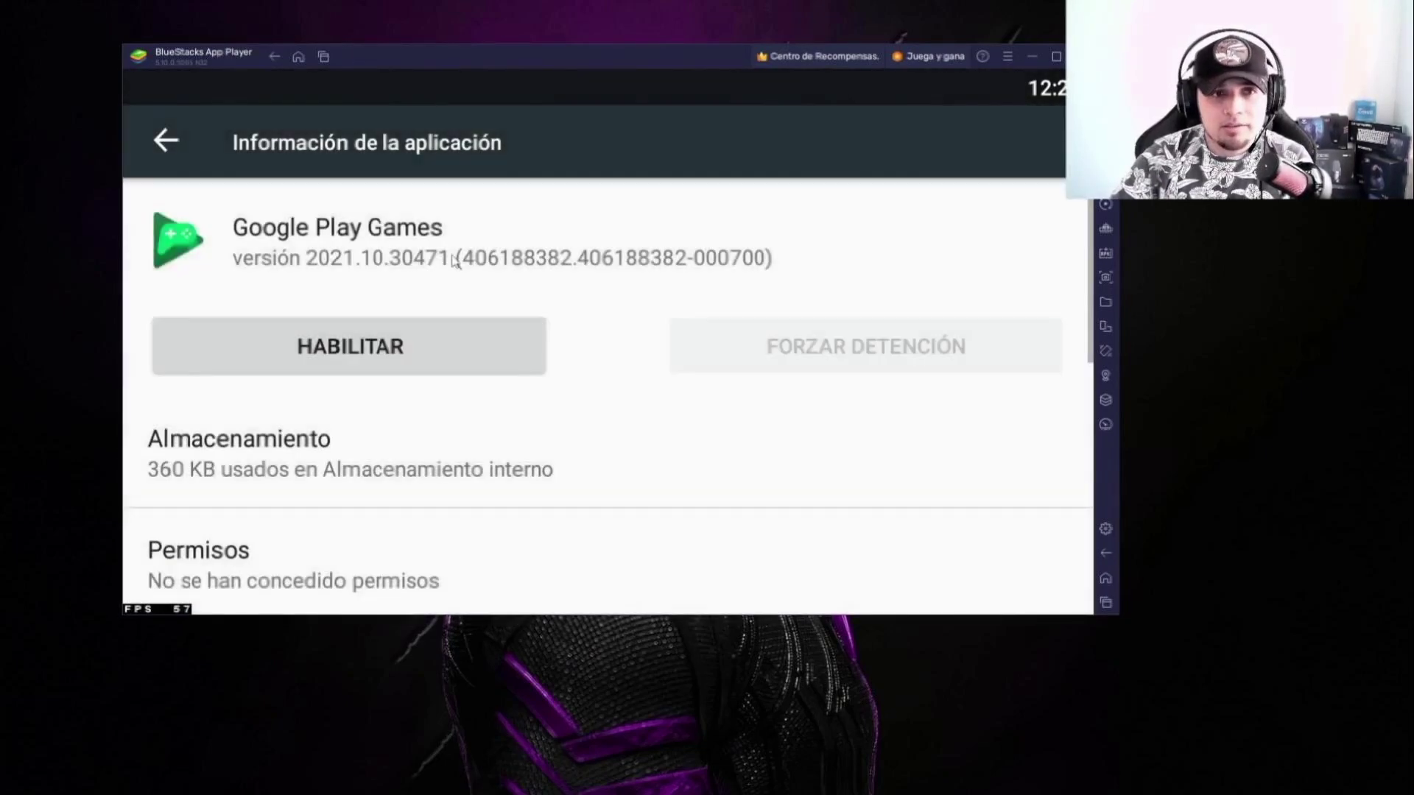
pyautogui.click(300, 56)
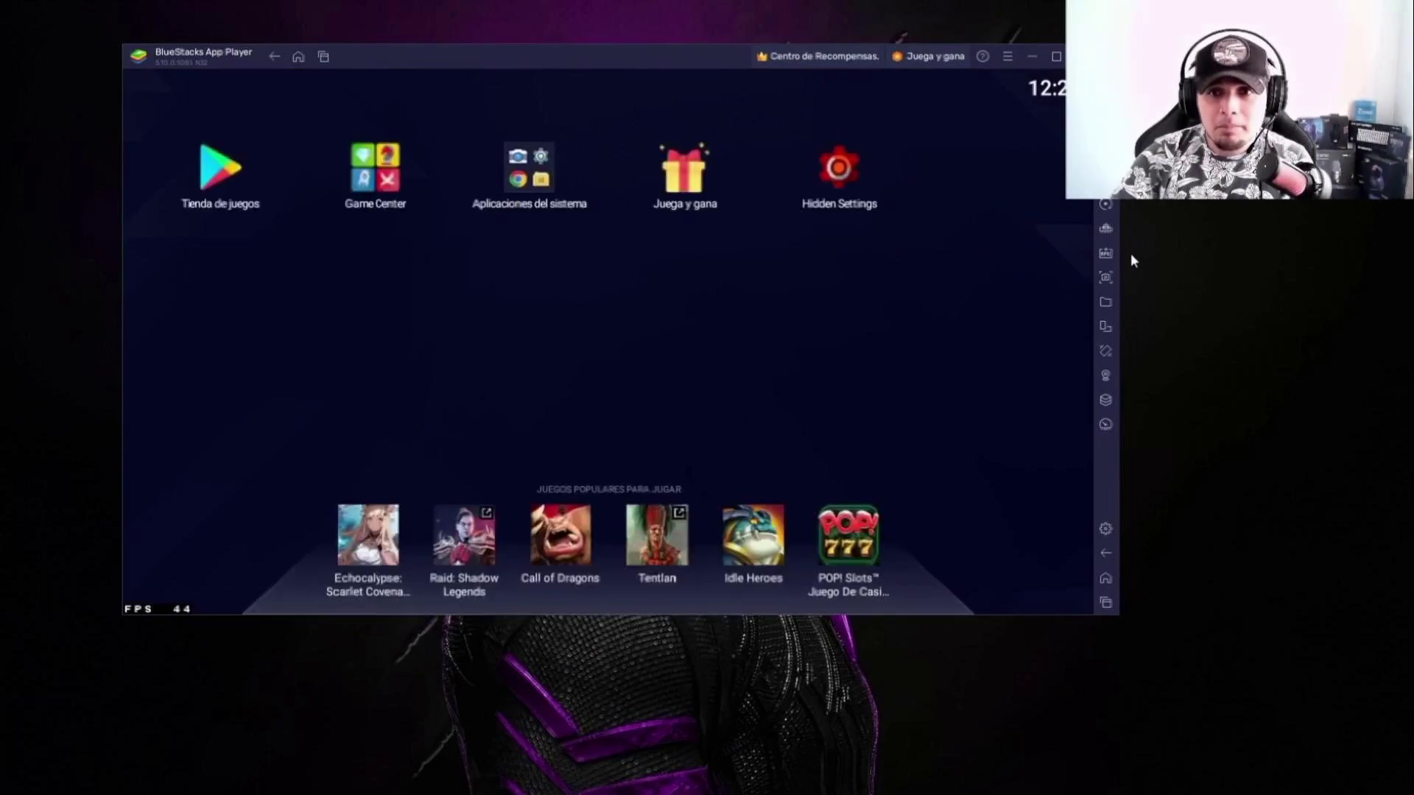
# Step: Install Free Fire from FF_GlobalAmaz_not.apk, then start closing the App Player
pyautogui.click(1105, 254)
pyautogui.click(318, 174)
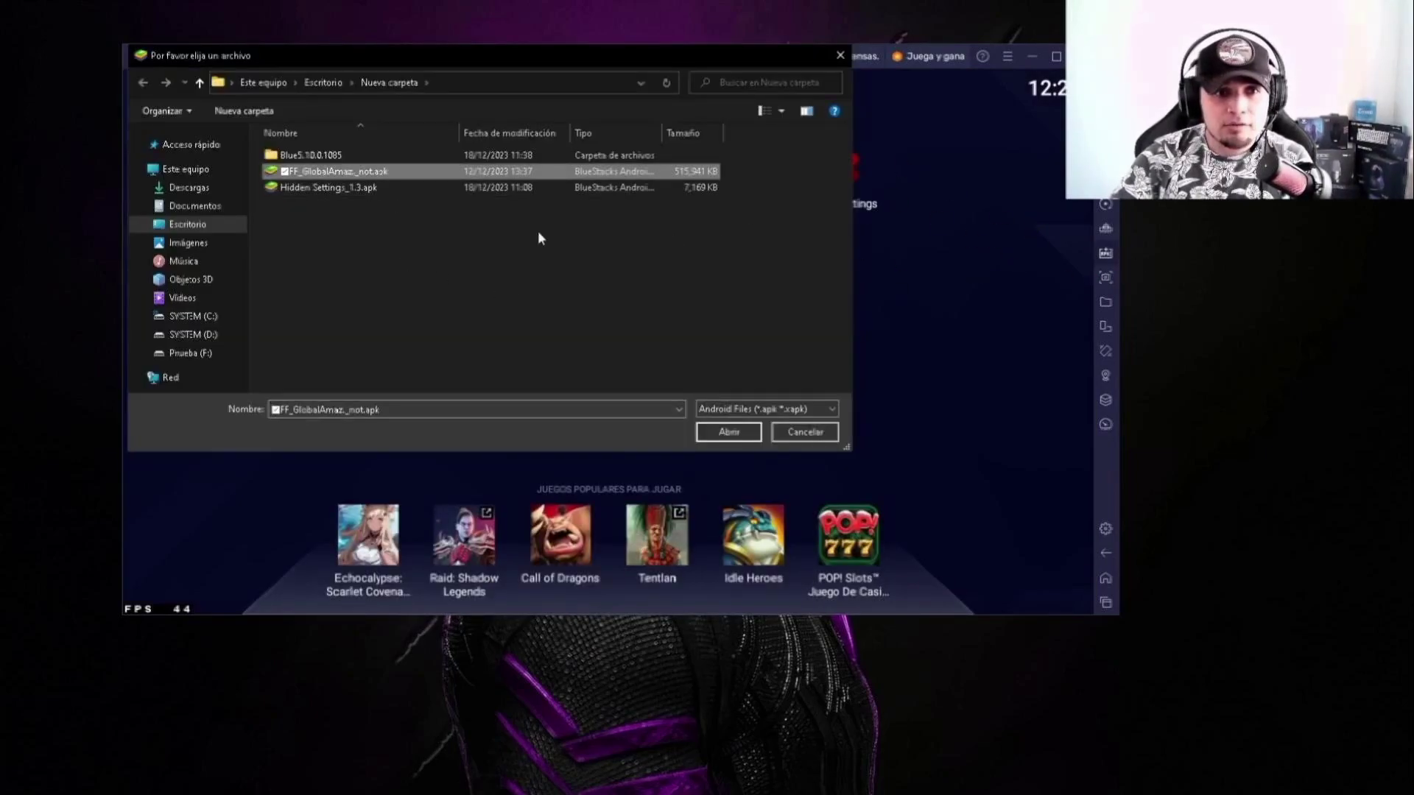
pyautogui.click(751, 438)
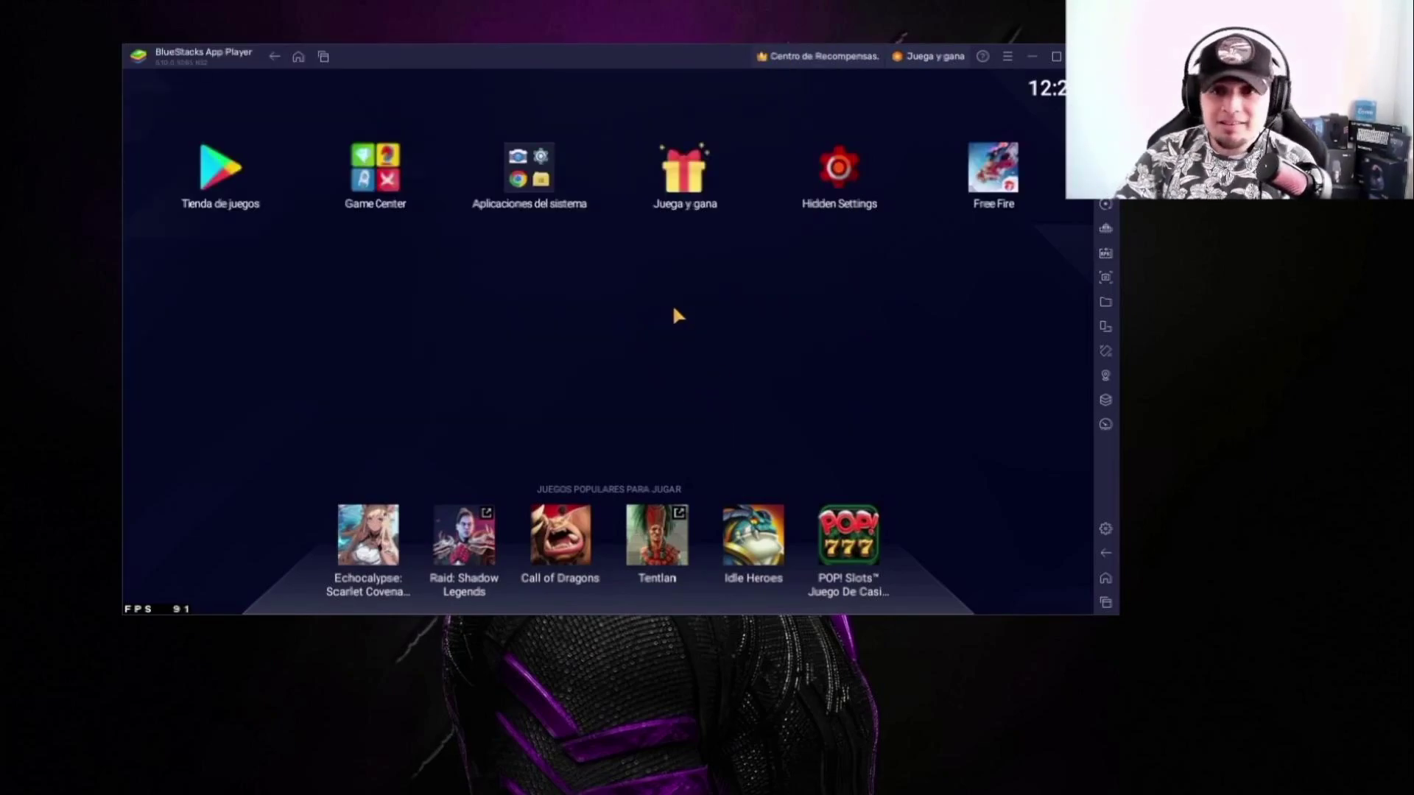
pyautogui.click(1105, 56)
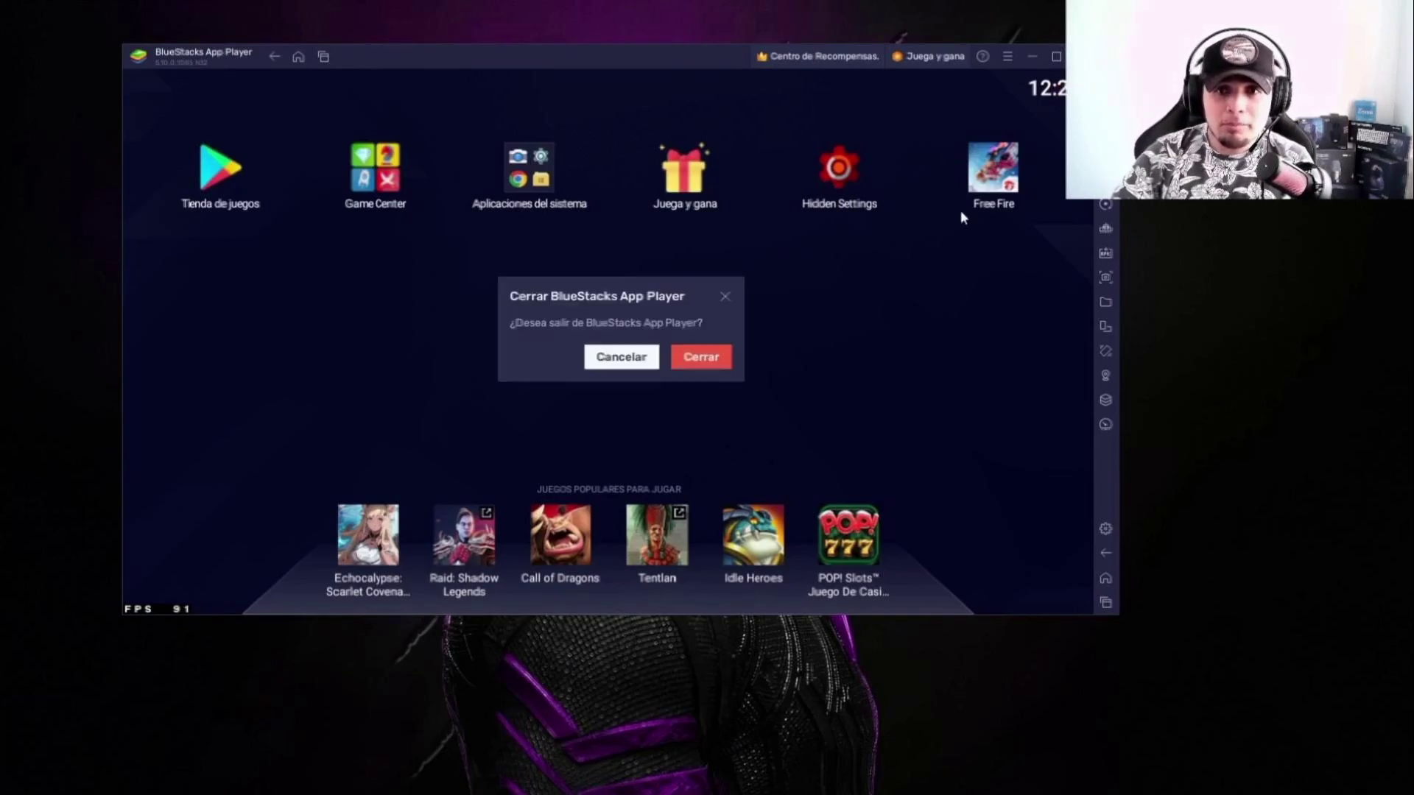
# Step: Confirm closing the player, then after relaunch open Ajustes from Aplicaciones del sistema
pyautogui.click(713, 356)
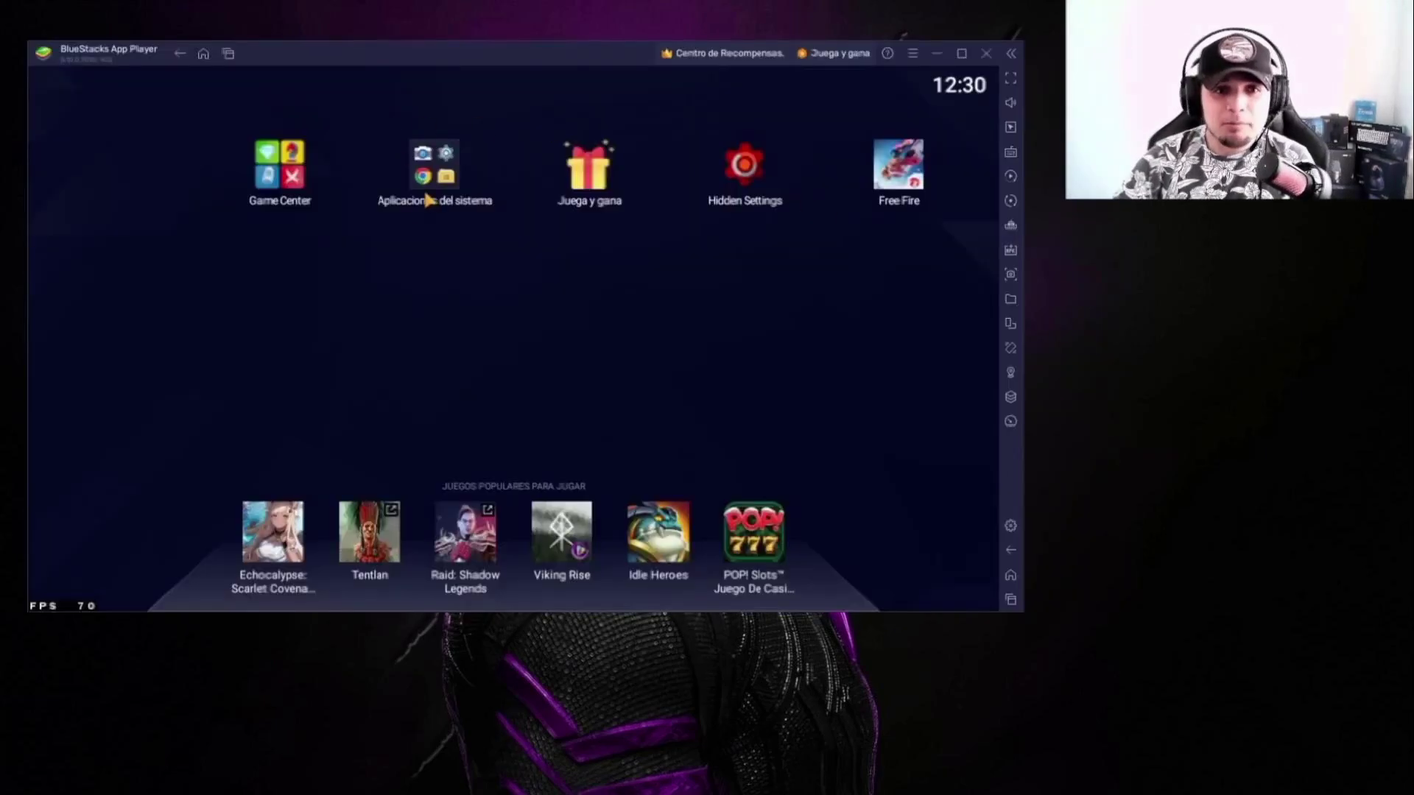
pyautogui.click(429, 189)
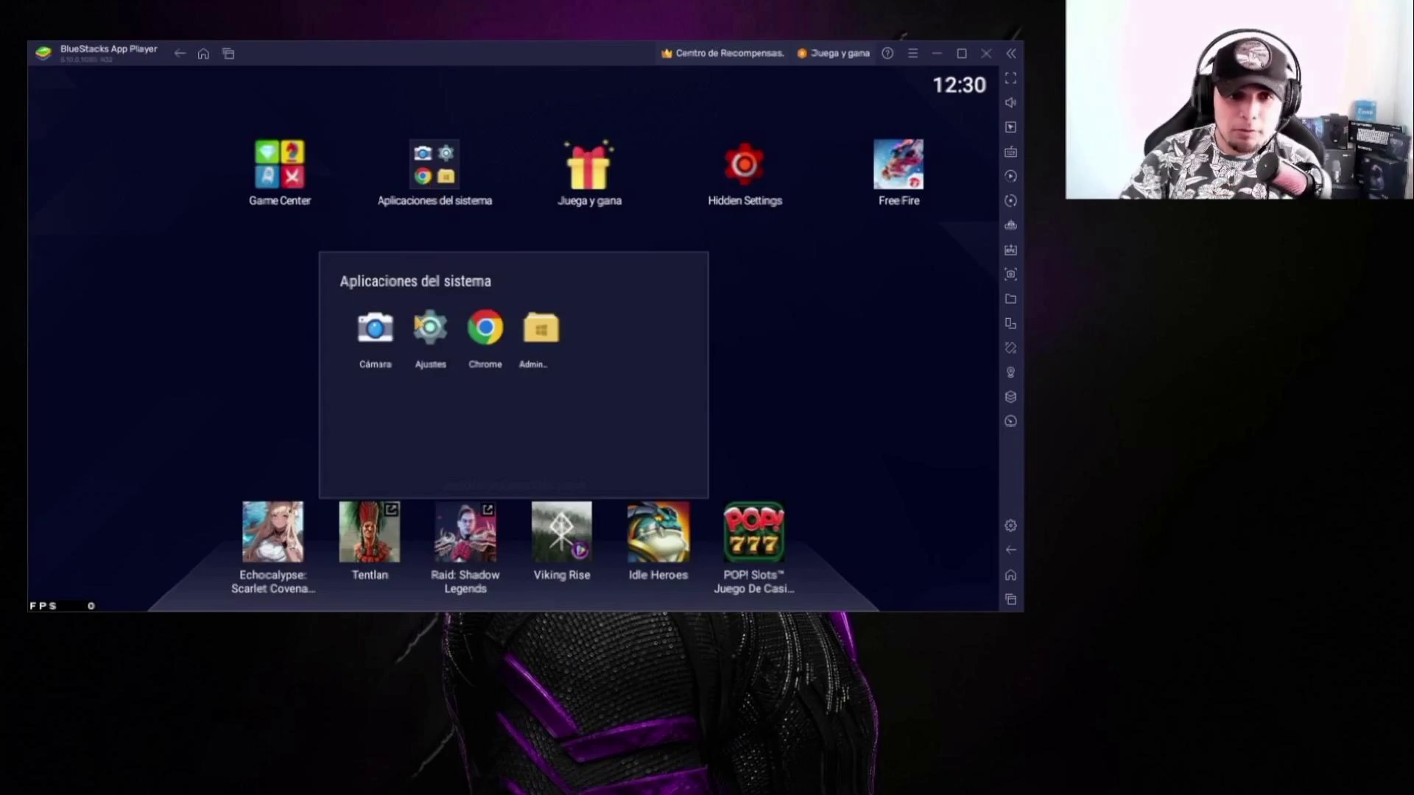
pyautogui.click(430, 335)
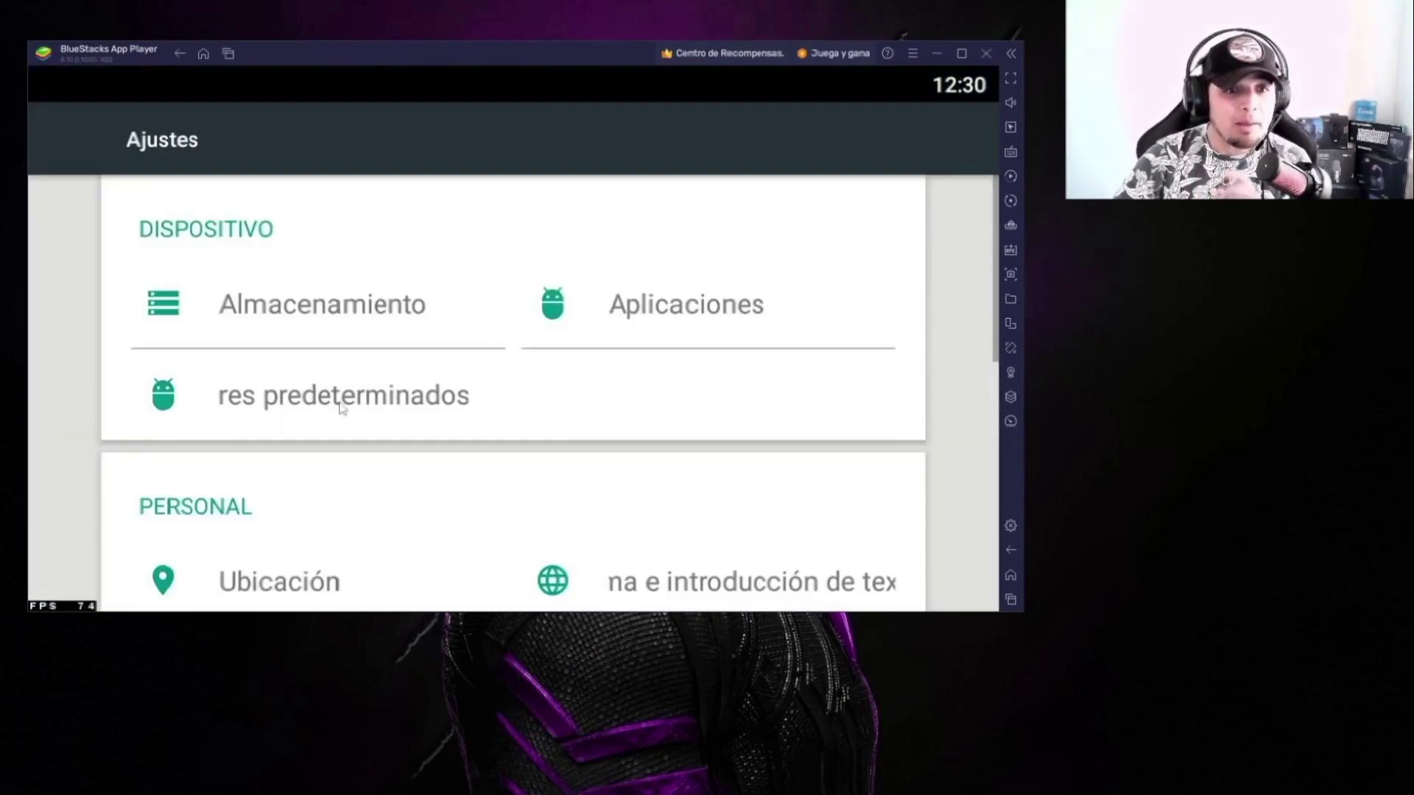